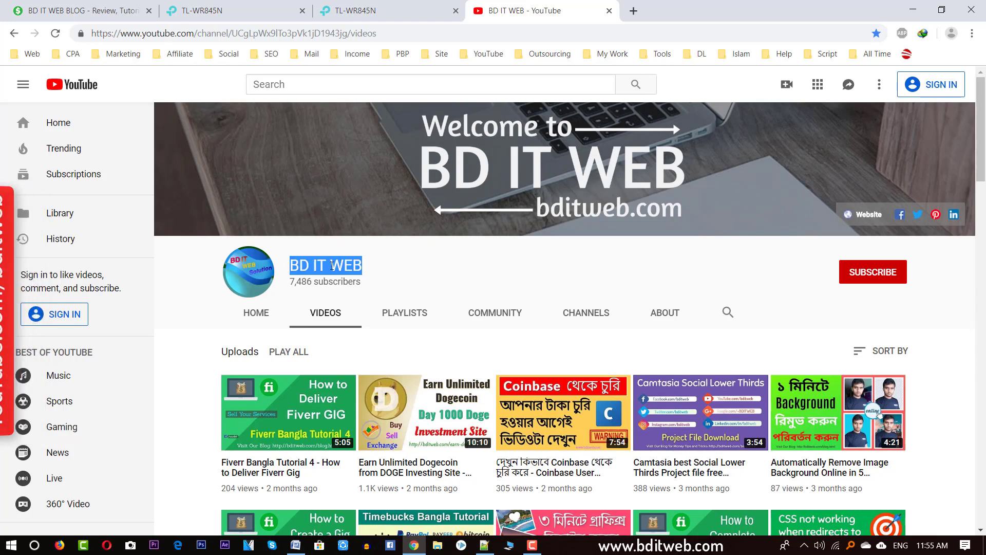
Step: Highlight the BD IT WEB channel title, then switch to the TP-Link TL-WR845N login tab and minimize Chrome
triple_click(323, 266)
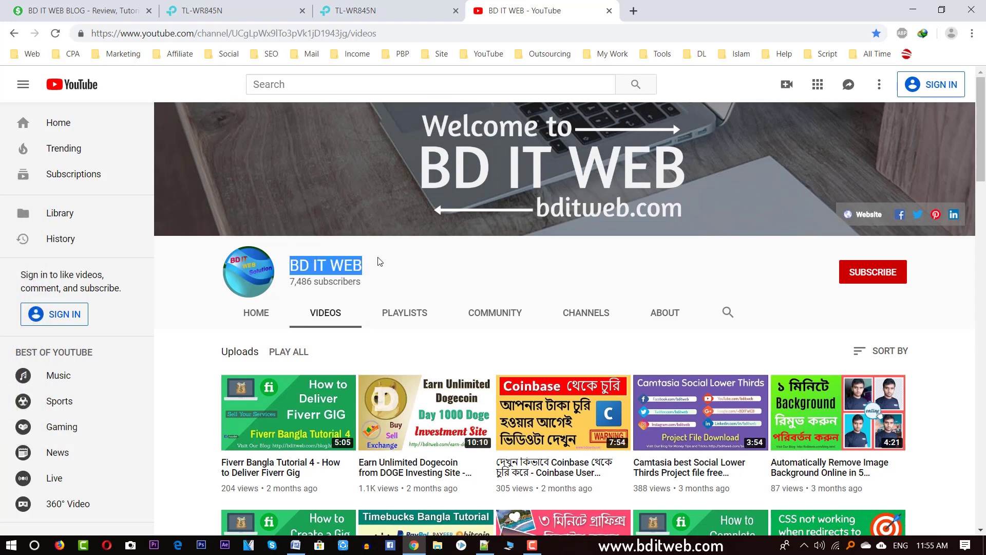
left_click(359, 263)
triple_click(358, 263)
double_click(351, 266)
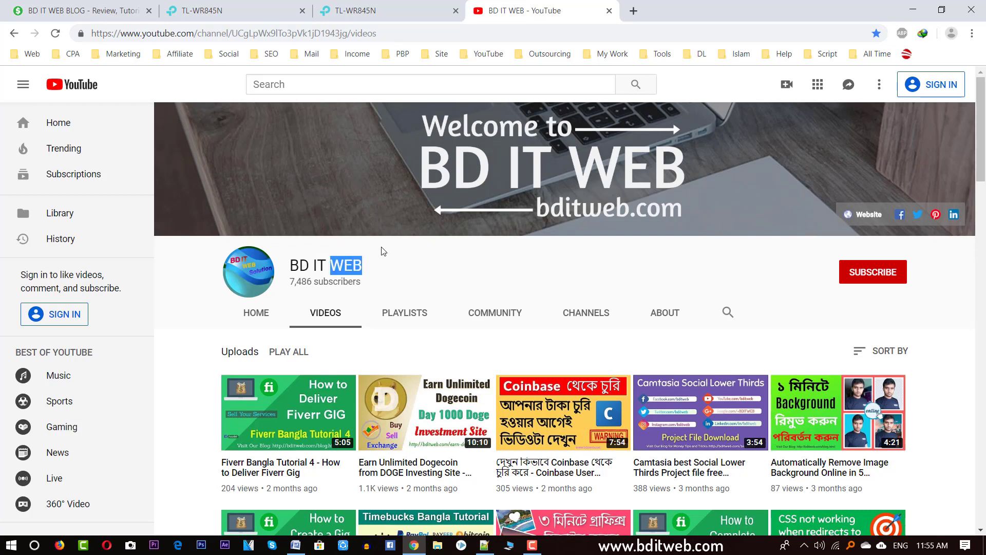
triple_click(350, 266)
double_click(326, 261)
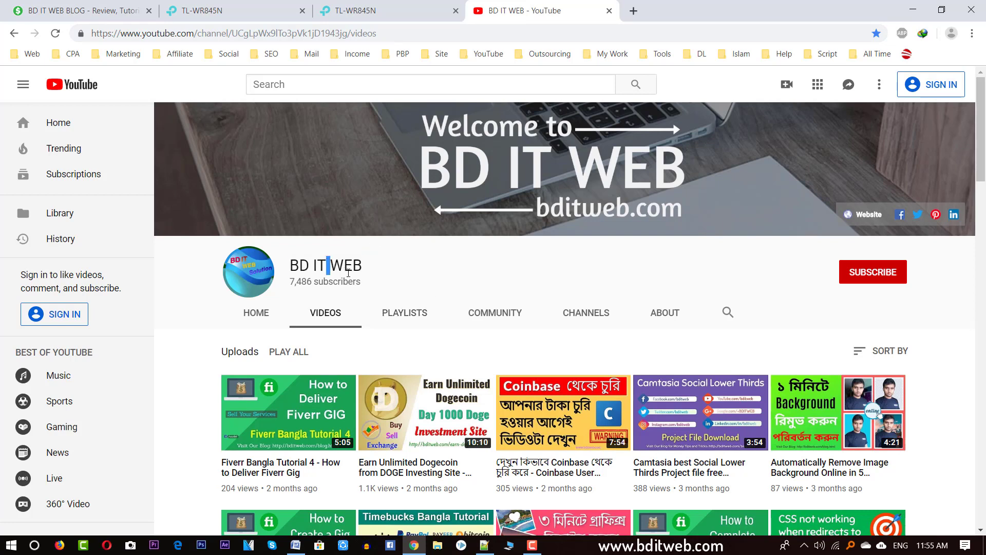
left_click(383, 10)
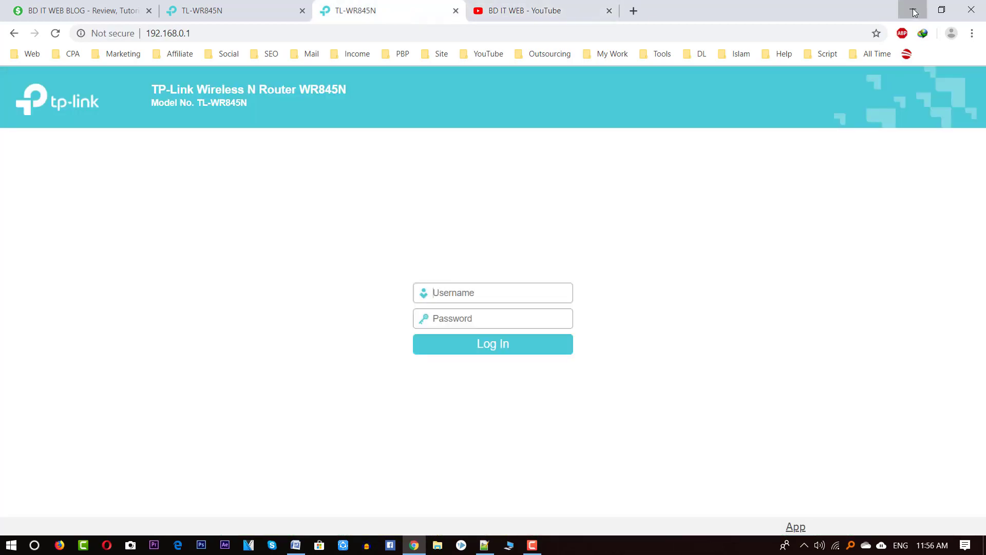
left_click(914, 13)
Step: Open Screenshot_2.png, the router label photo, in Picasa and check the available Wi-Fi networks
double_click(121, 492)
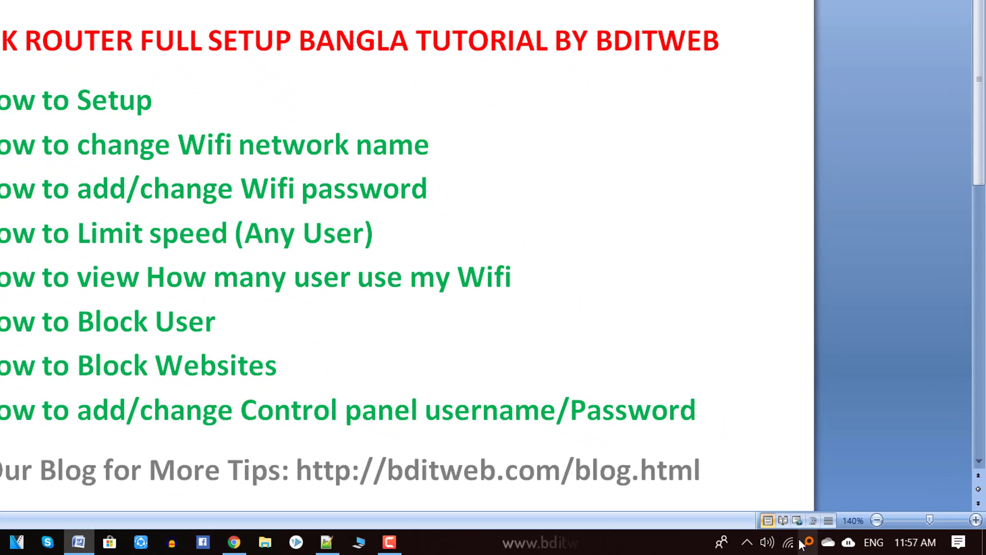
left_click(789, 542)
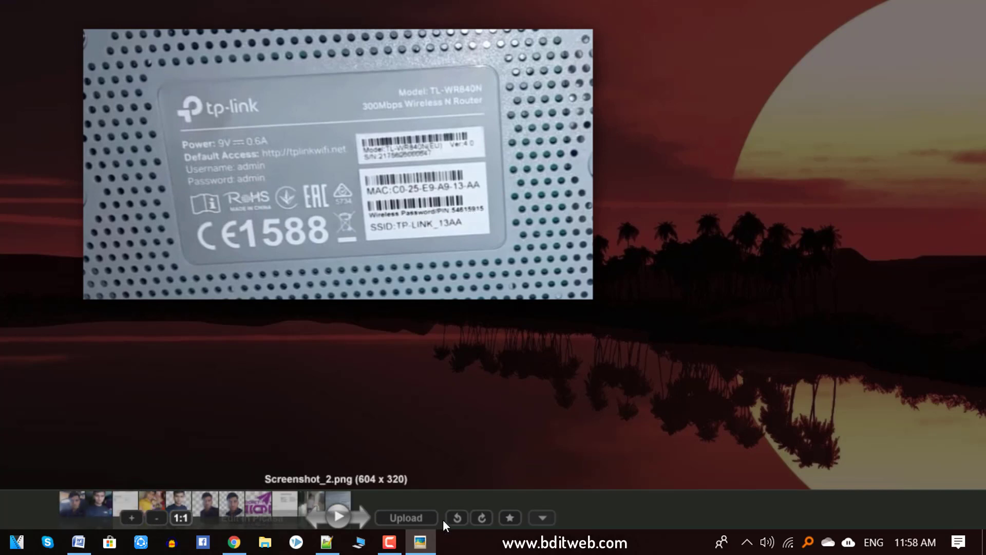
Step: Close the router label photo, check the Wi-Fi network list, and return to the Word tutorial outline
left_click(772, 387)
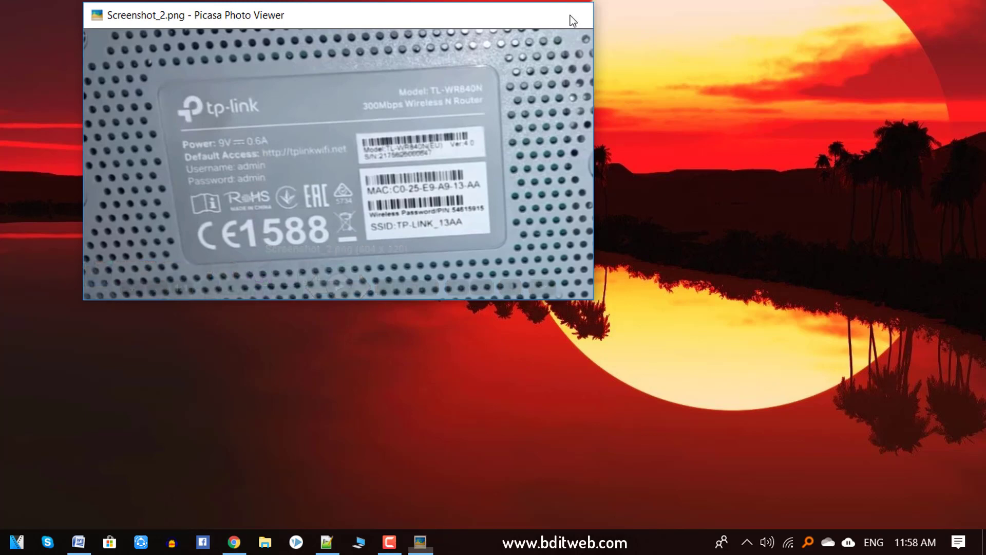
left_click(572, 20)
left_click(789, 543)
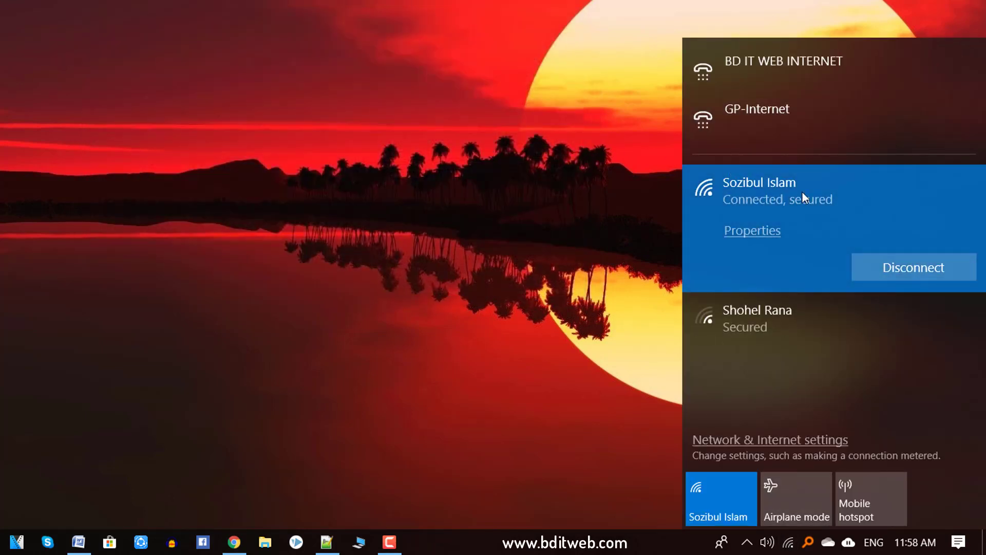
left_click(525, 283)
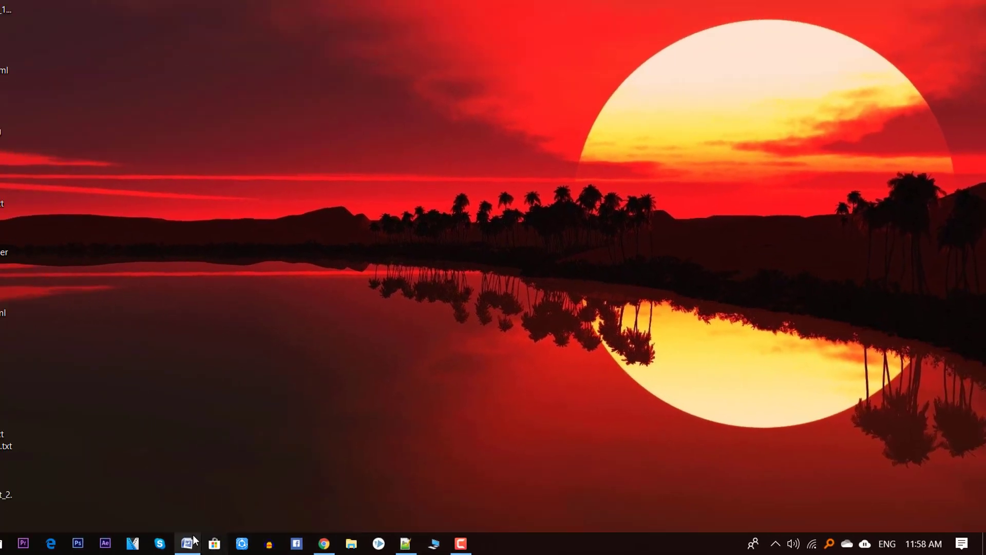
left_click(190, 542)
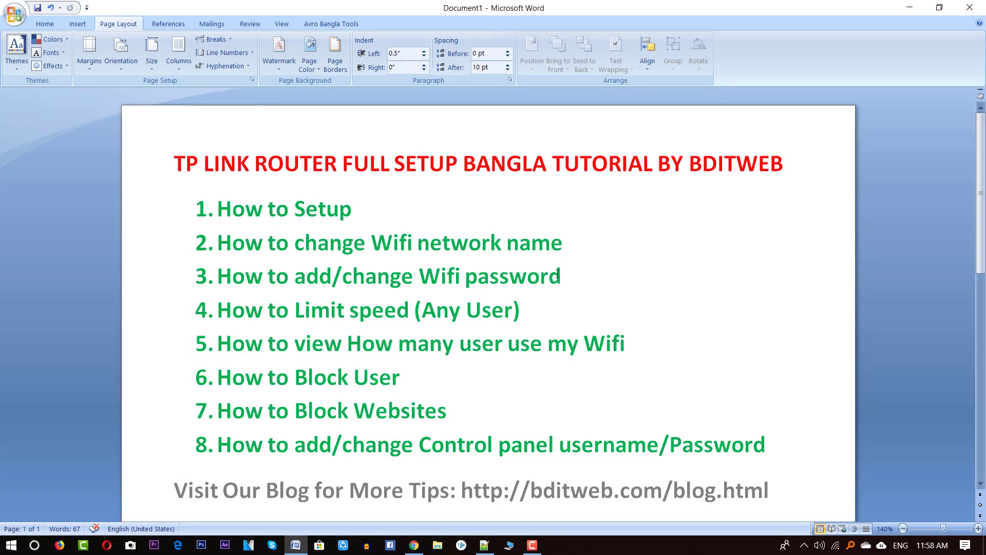
Step: Bring Chrome back and move between the tplinkwifi.net and 192.168.0.1 login tabs
left_click(414, 545)
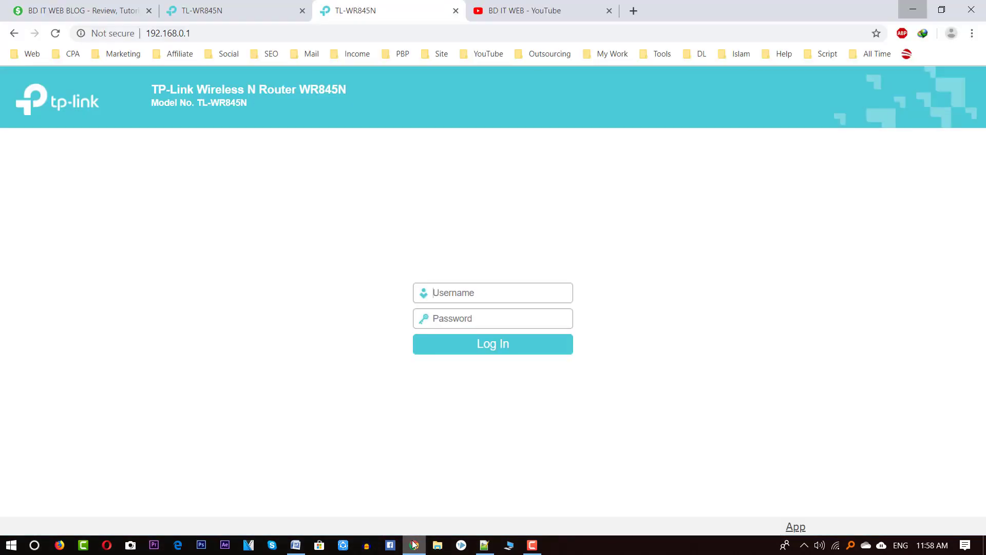
left_click(237, 11)
left_click(377, 5)
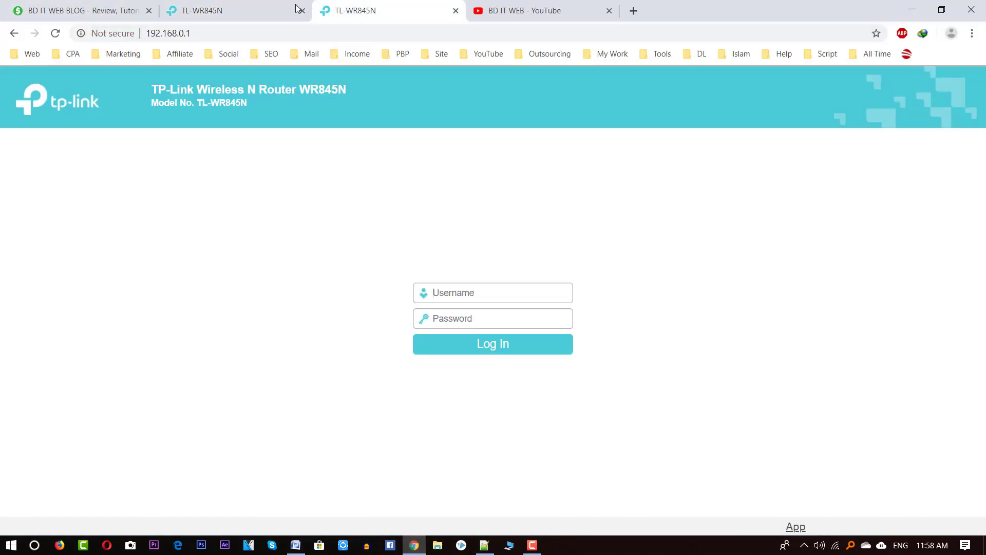
left_click(290, 6)
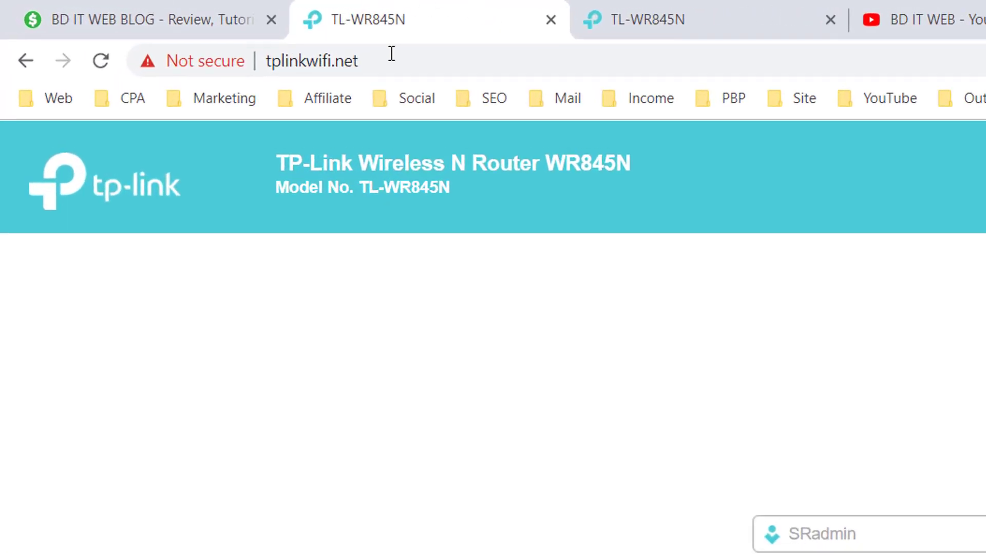
left_click(341, 63)
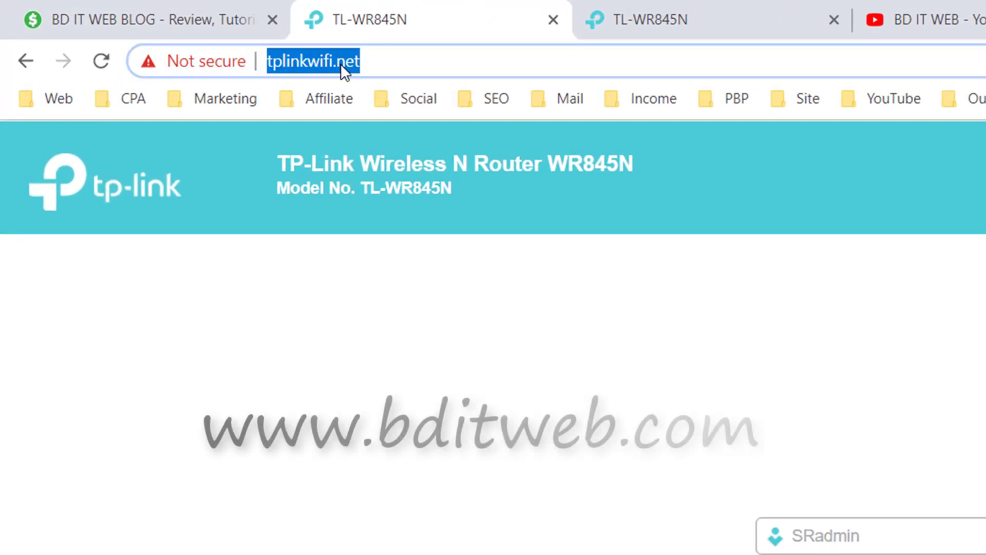
left_click(380, 69)
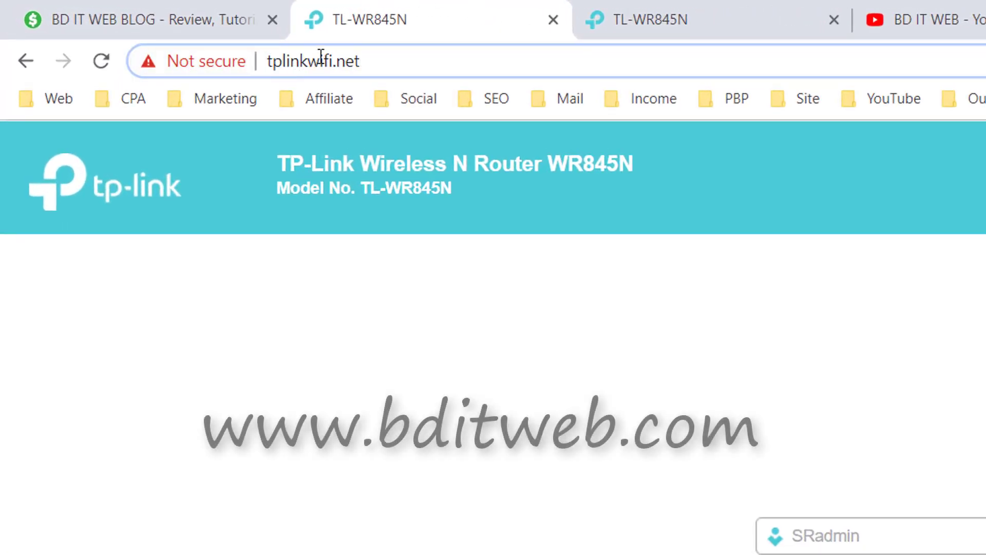
double_click(357, 61)
Step: Reload the router login page at 192.168.0.1
left_click(710, 20)
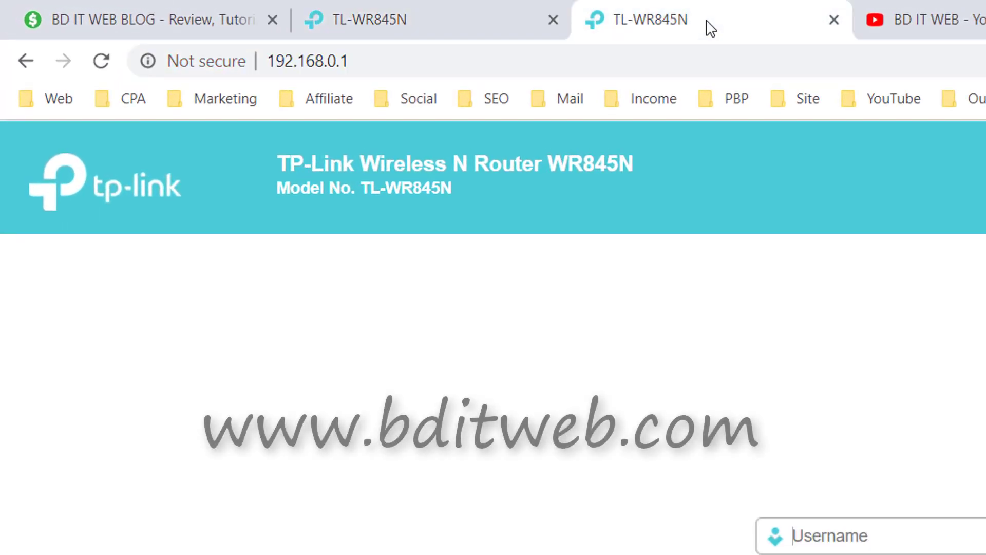
left_click(303, 64)
left_click(409, 61)
key("Return")
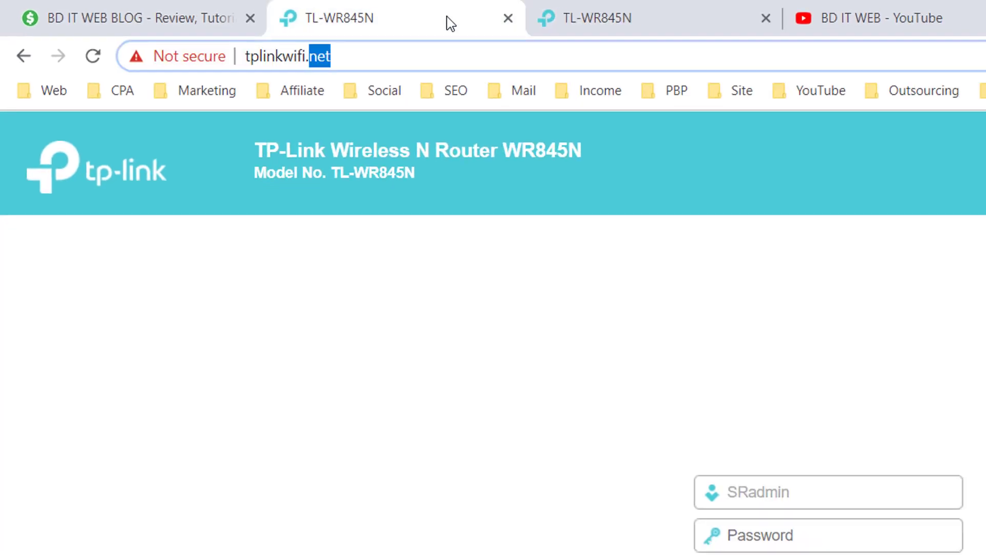
Step: Reload the router login page at tplinkwifi.net
left_click(169, 33)
double_click(191, 33)
key("Return")
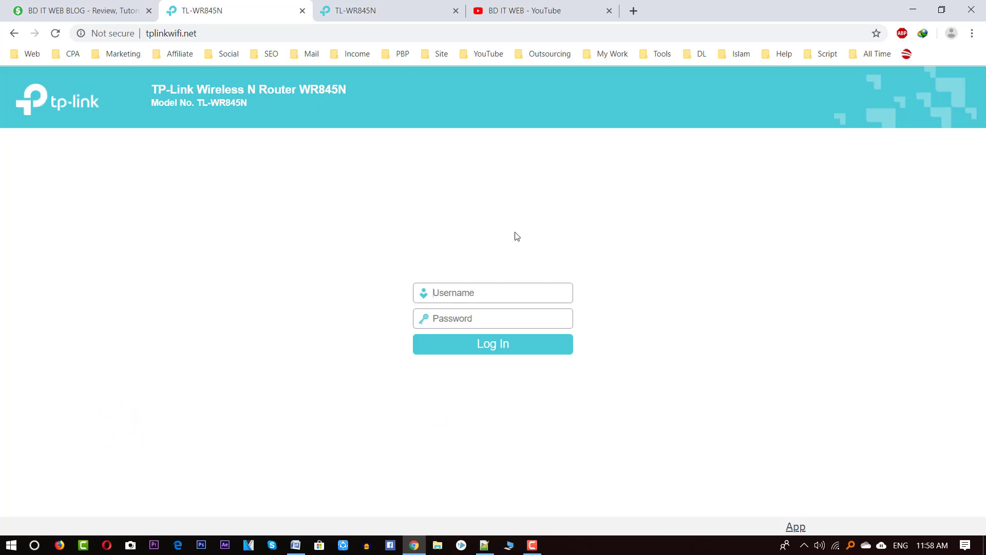
Step: Enter the default username and the default password in the login form
type("a")
left_click(491, 324)
type("admin")
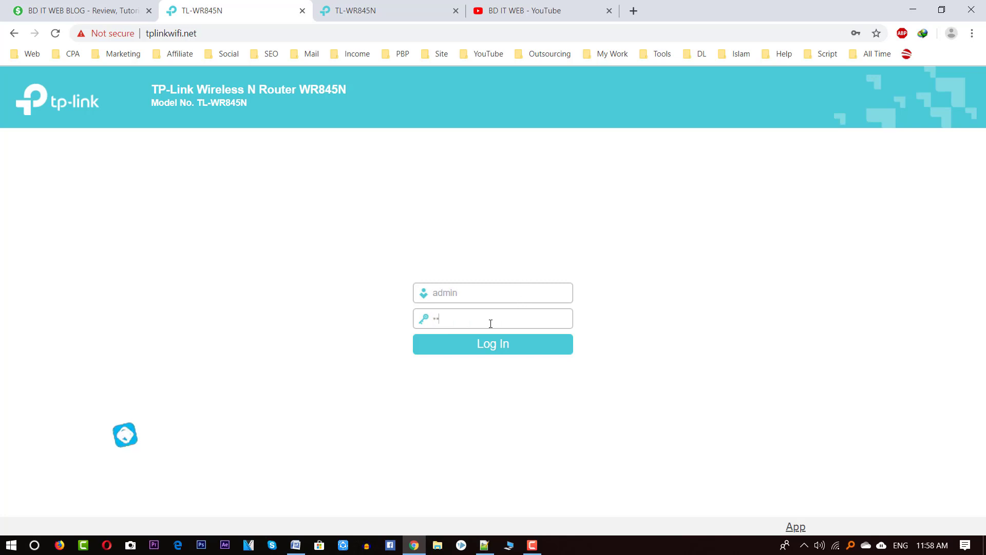
double_click(451, 297)
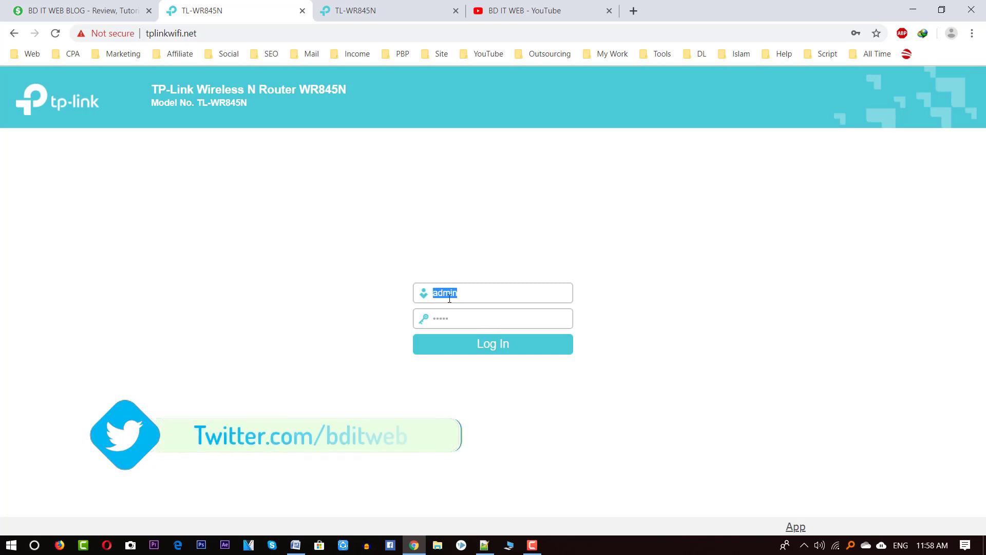
left_click(451, 319)
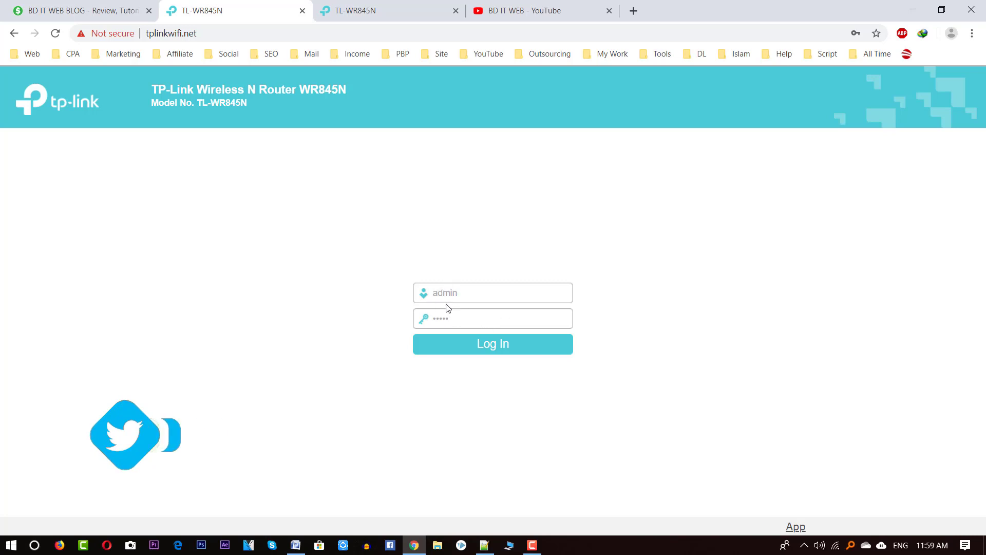
Step: Add the custom prefix to the start of the username
left_click_drag(460, 319, 394, 321)
left_click_drag(458, 293, 406, 298)
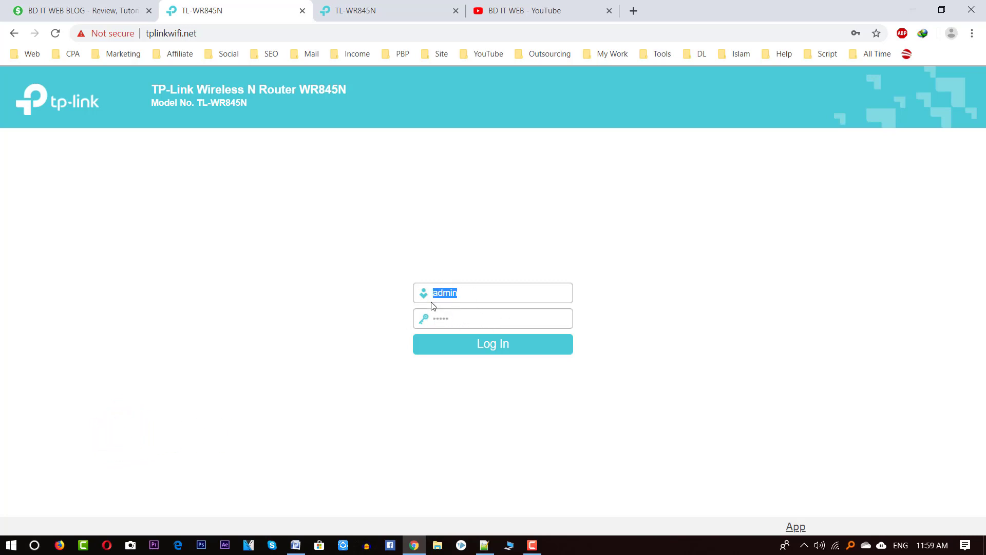
left_click_drag(465, 322, 393, 324)
left_click_drag(500, 300, 401, 299)
key("Home")
type("SR")
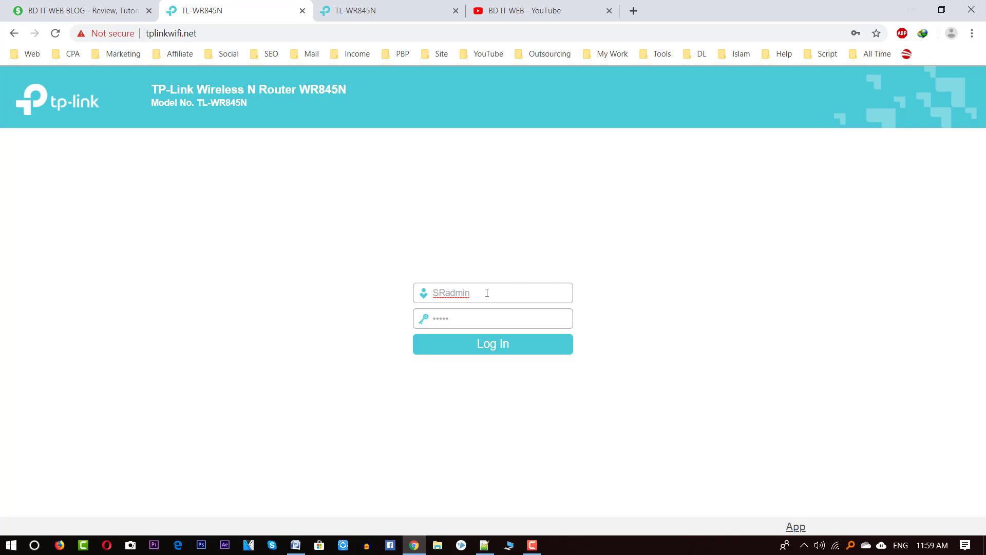
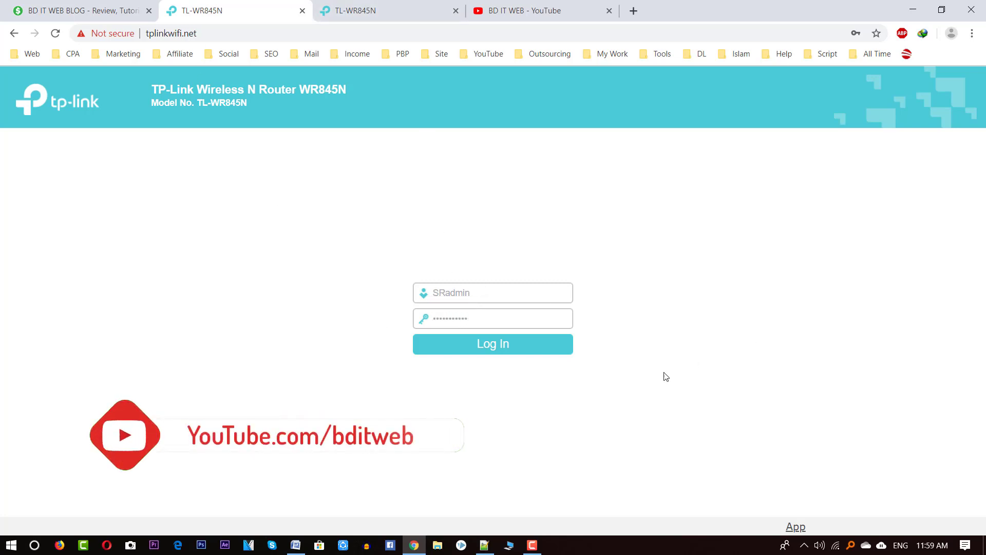
Step: Sign in with the new admin username and password to reach the router's Status page
left_click(527, 342)
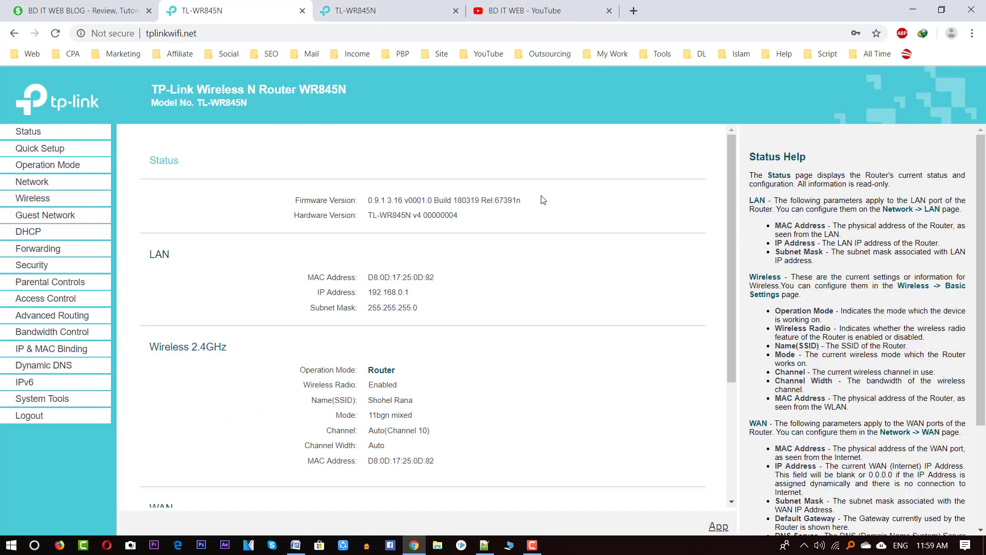
Step: Open the Quick Setup wizard and look over its start page
left_click(41, 148)
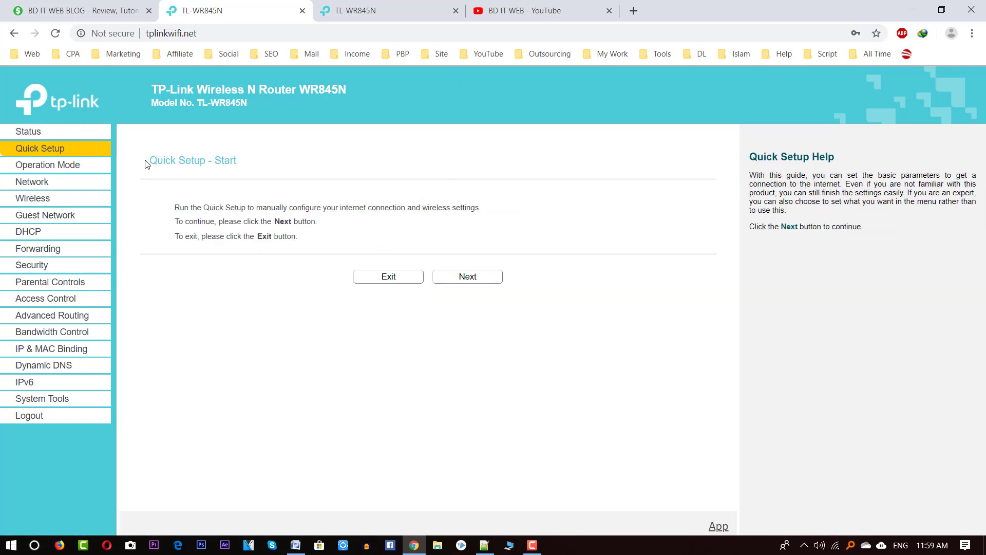
left_click_drag(146, 164, 271, 186)
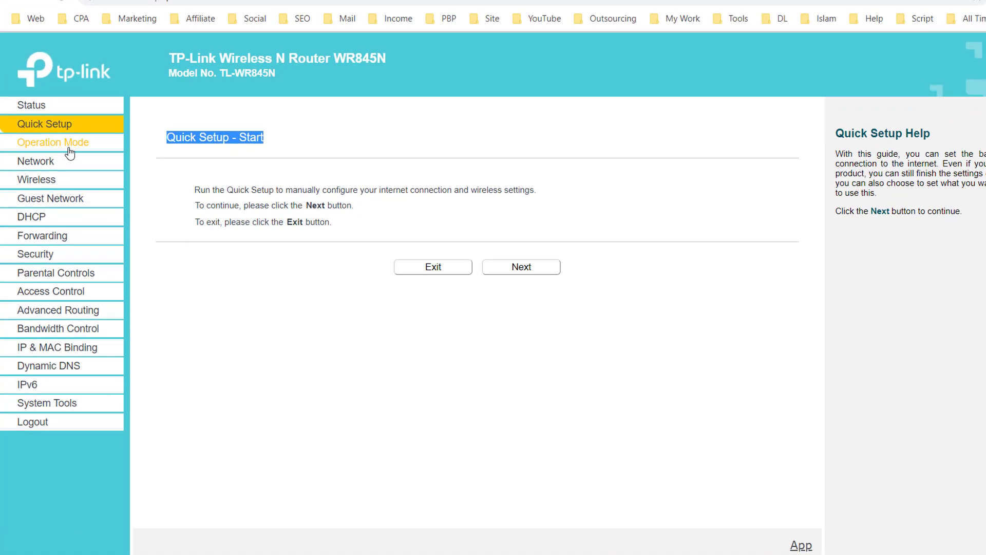
left_click(54, 162)
left_click(54, 152)
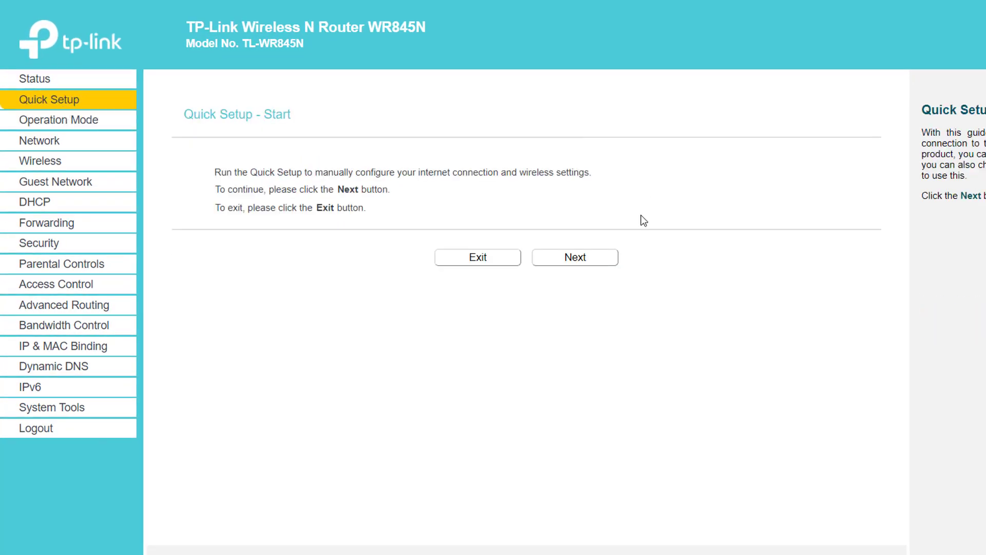
Step: Keep the time zone at GMT+06:00 Almaty and advance to the WAN connection type page
left_click(573, 259)
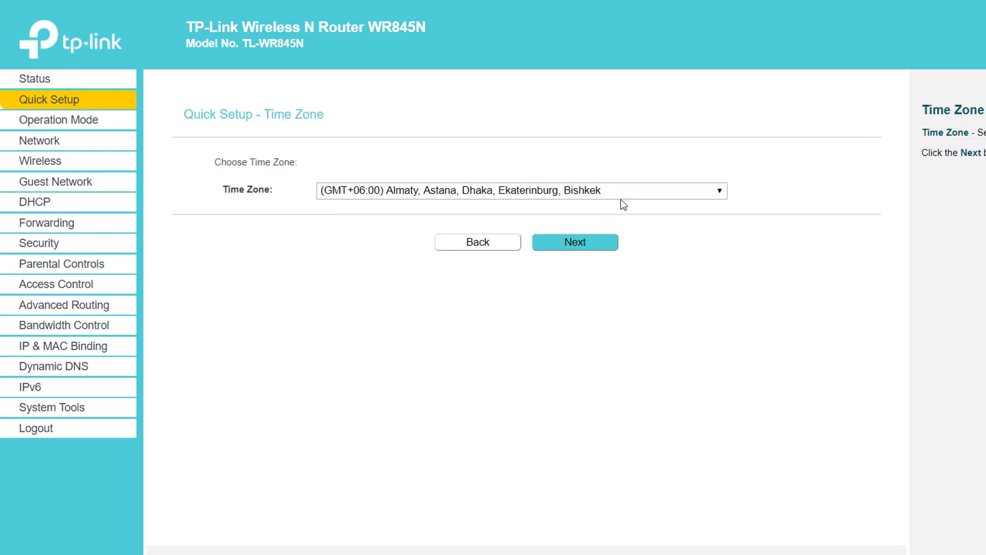
left_click(572, 191)
left_click(514, 461)
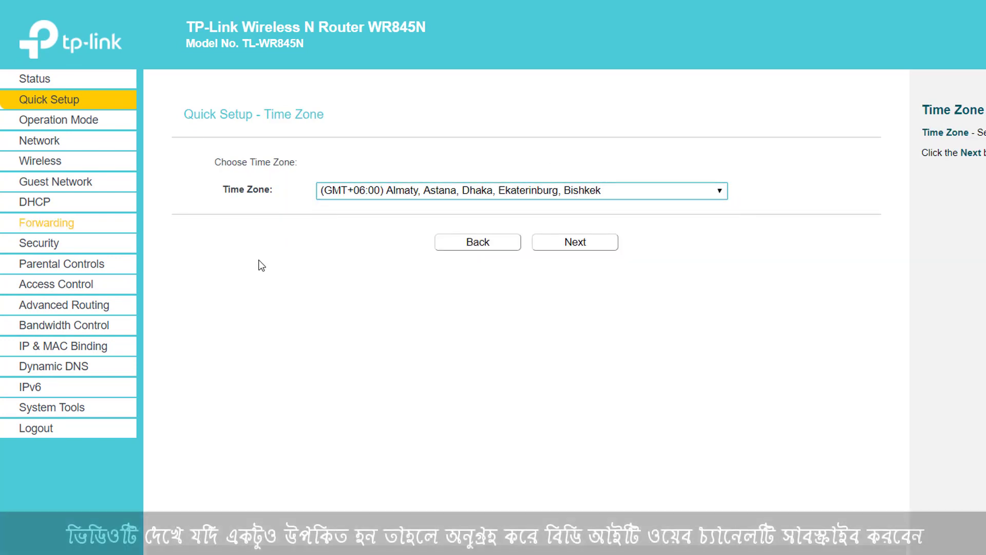
left_click(433, 188)
left_click(437, 195)
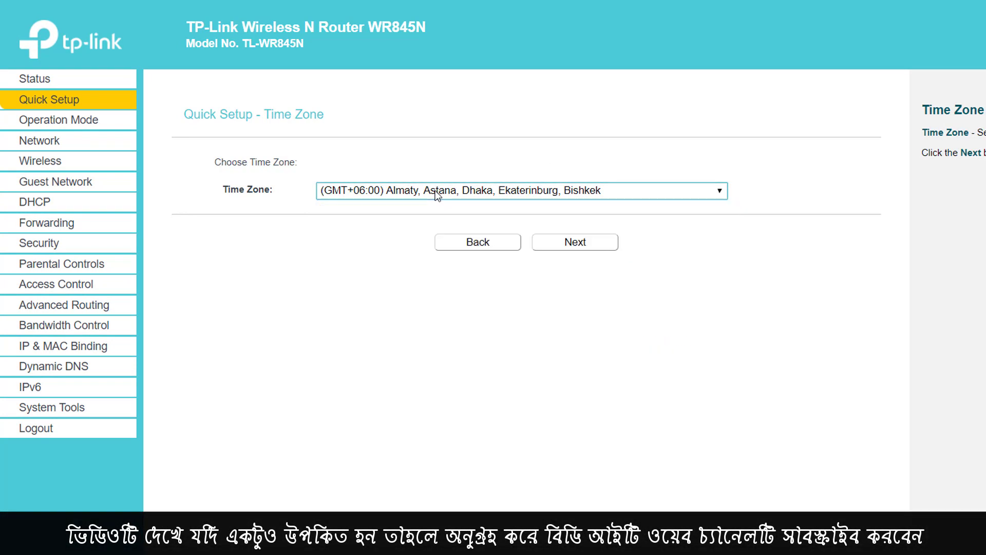
left_click(437, 194)
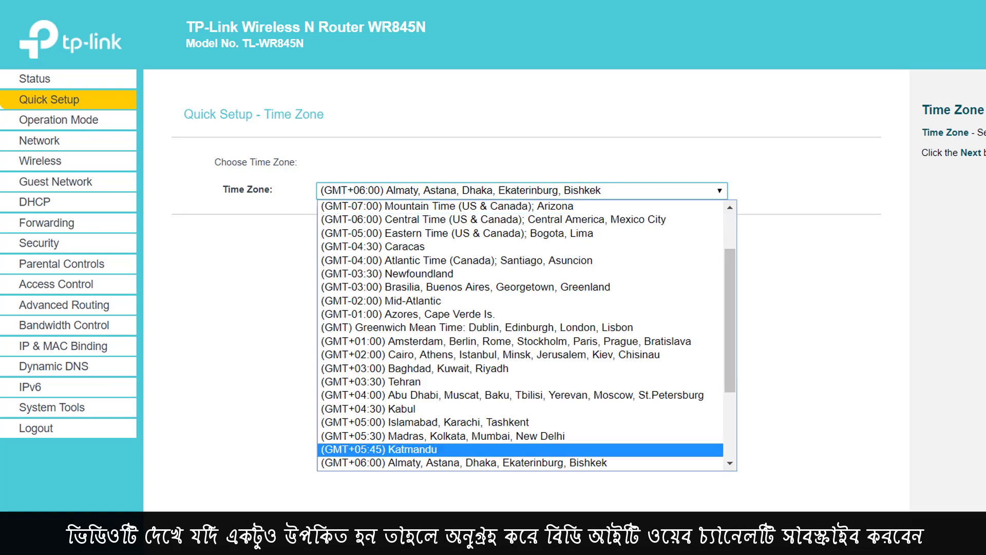
left_click(376, 464)
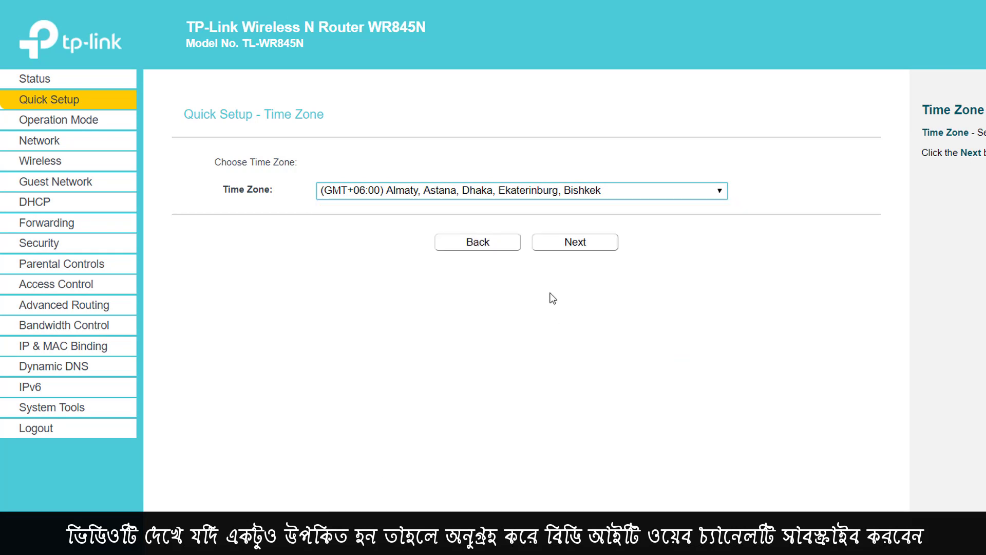
left_click(563, 247)
double_click(249, 179)
left_click(588, 302)
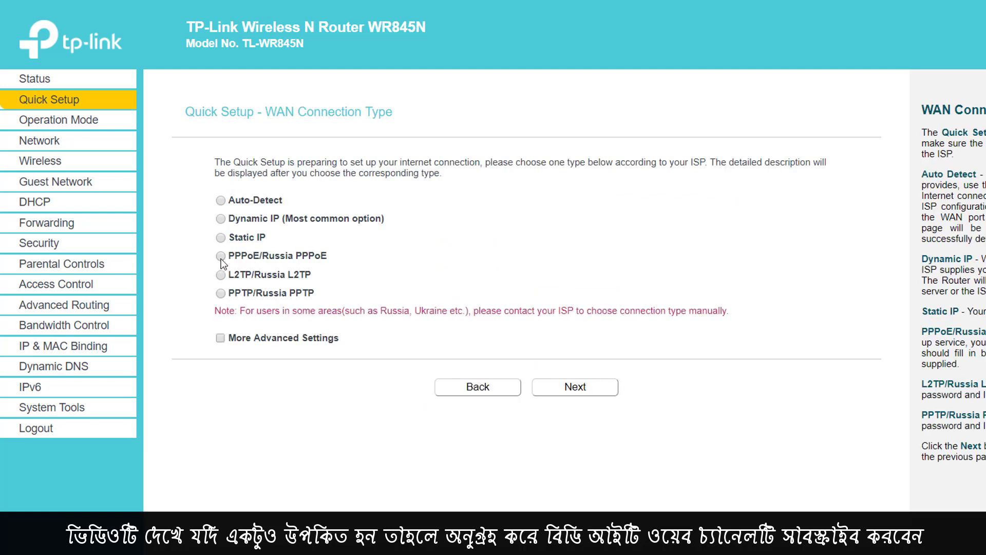
Step: Select PPPoE as the WAN connection type and move to the ISP login fields
left_click(221, 256)
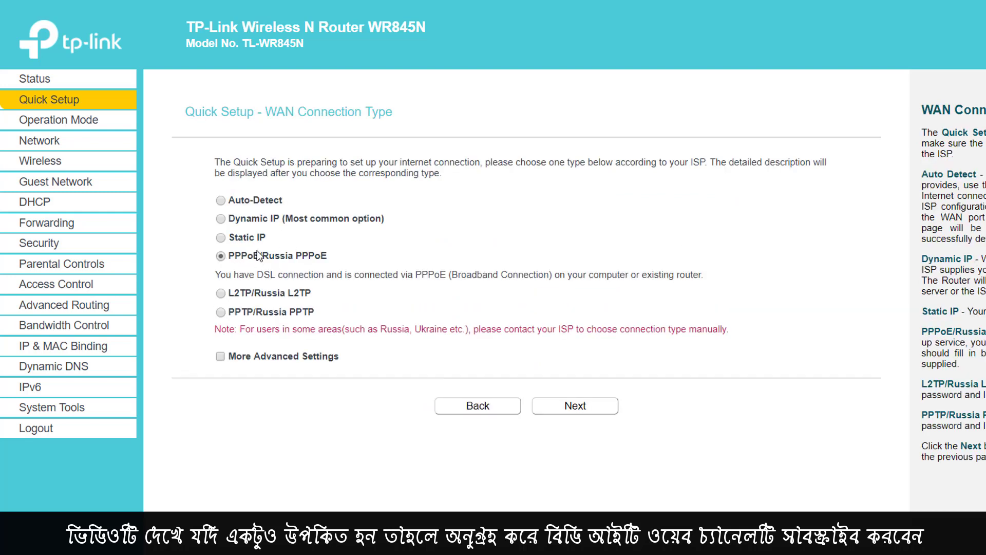
left_click(576, 405)
left_click(522, 184)
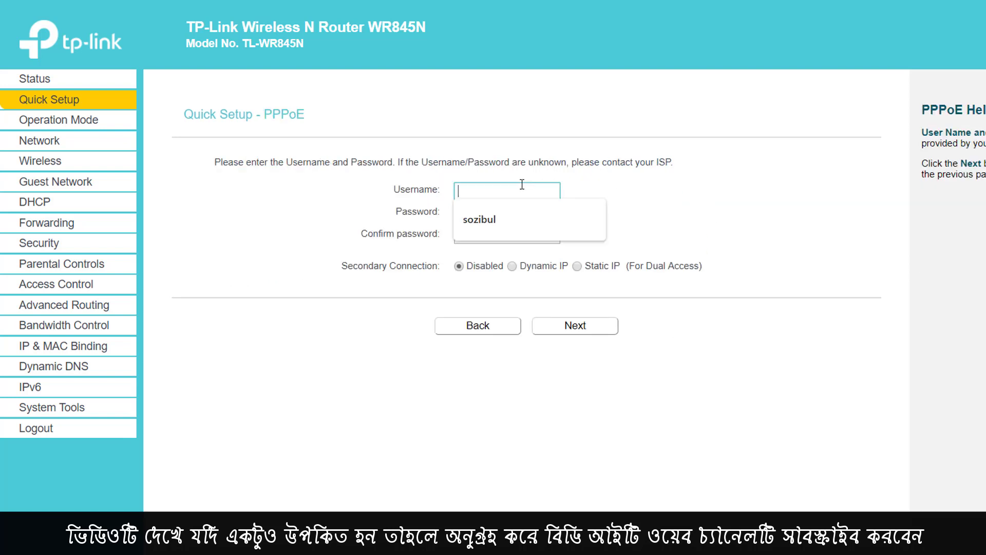
left_click(683, 189)
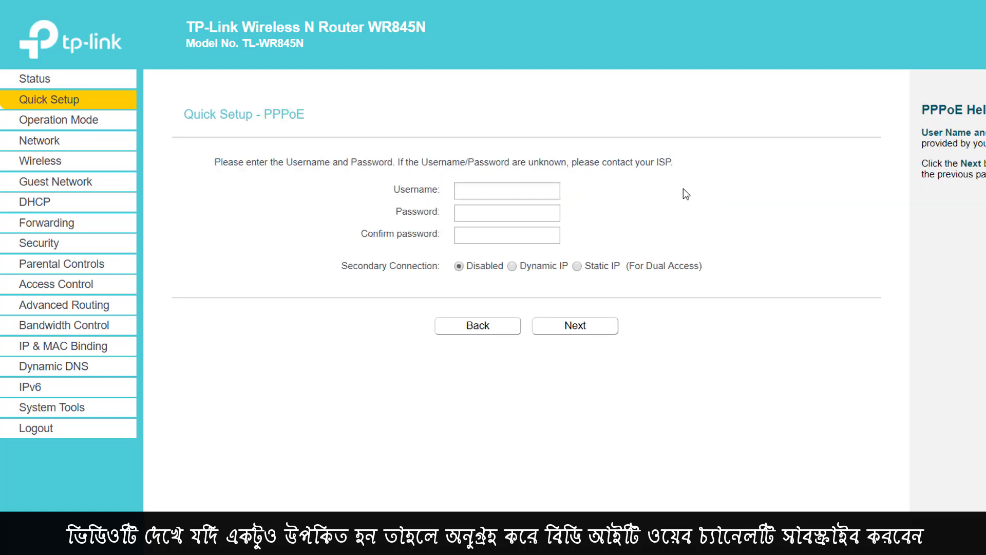
left_click(541, 192)
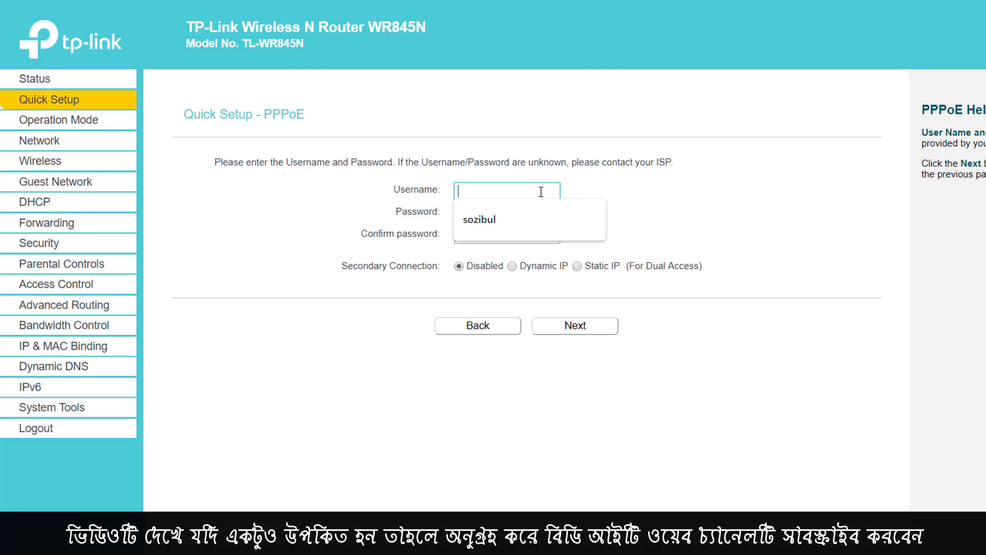
triple_click(644, 162)
left_click(511, 191)
left_click(415, 203)
Step: Fill in the ISP username, password and matching confirmation, then submit them
left_click(473, 211)
left_click(480, 236)
left_click(496, 194)
left_click(558, 163)
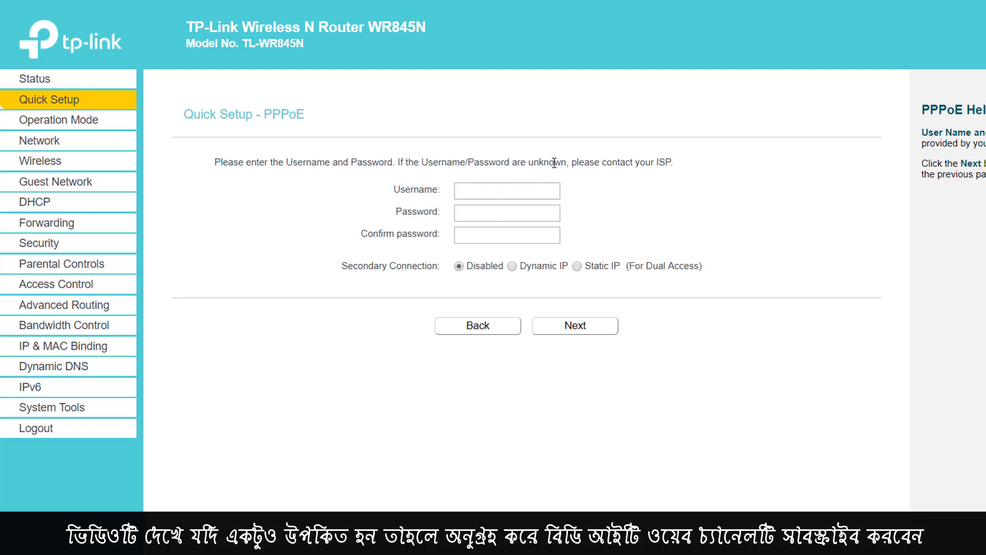
left_click(520, 216)
left_click(509, 233)
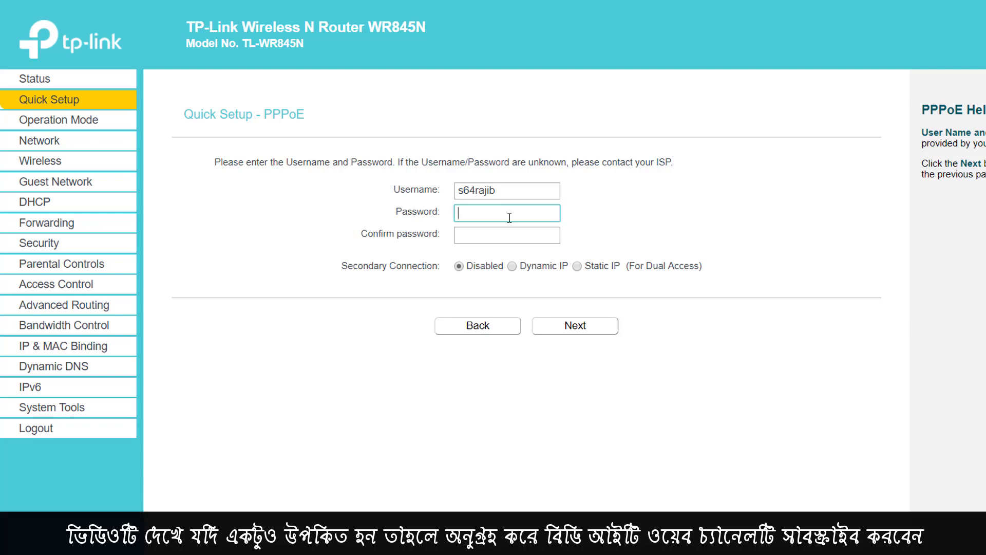
type("••")
left_click(504, 241)
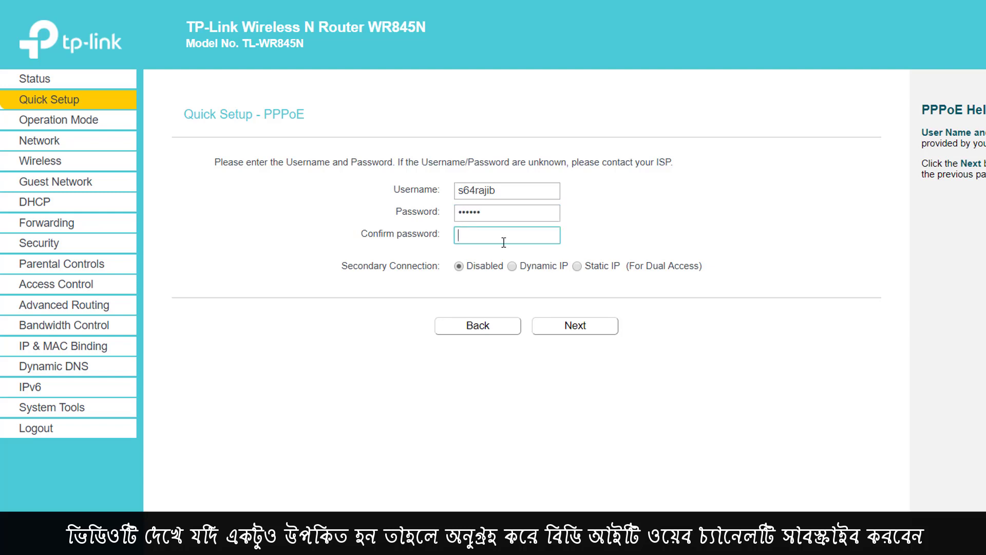
type("••")
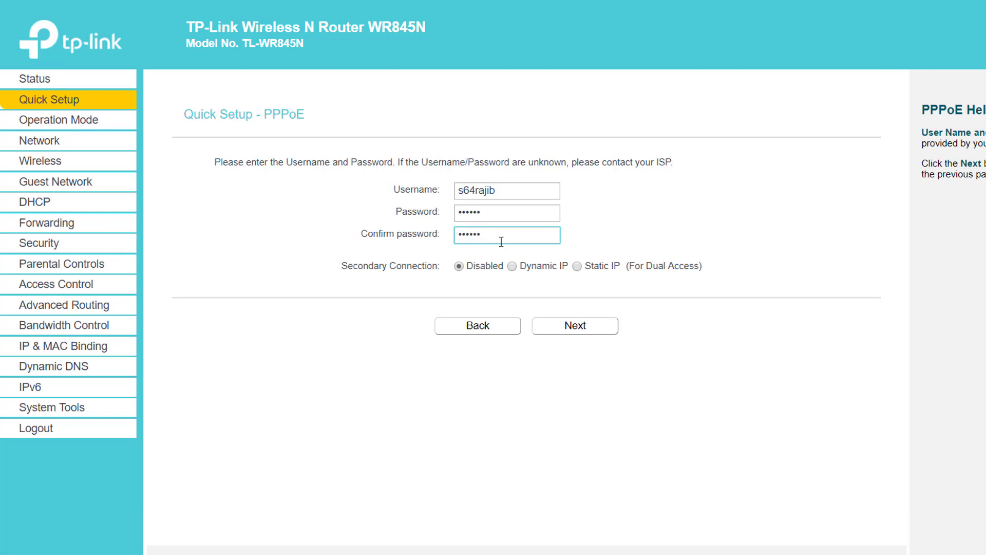
left_click(576, 325)
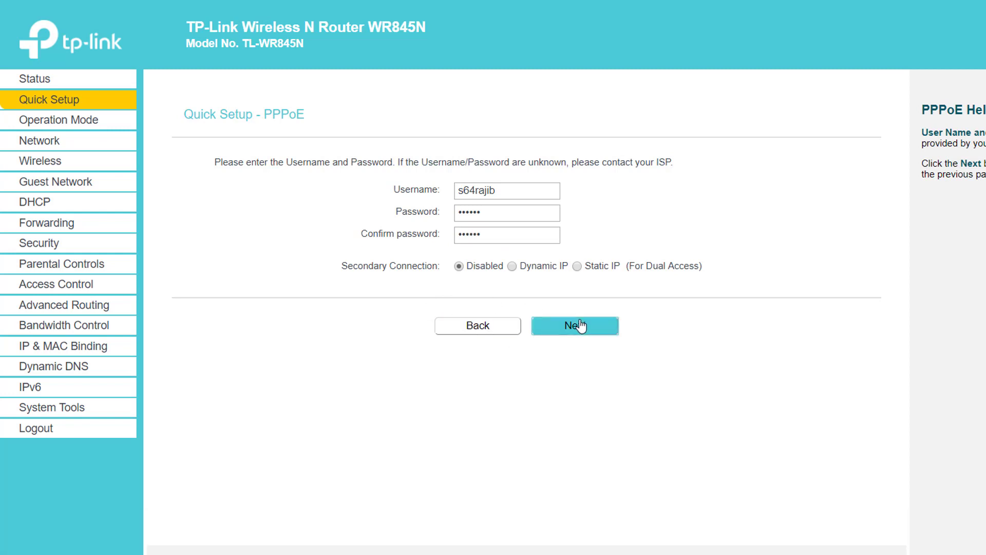
Step: Check the current wireless network name against the nearby Wi-Fi network list
left_click(524, 163)
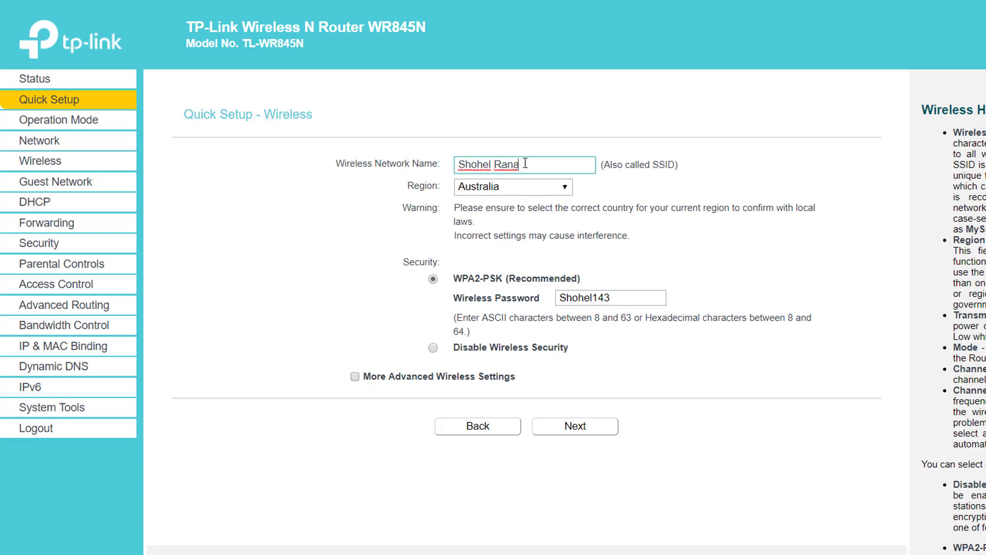
left_click_drag(368, 164, 437, 164)
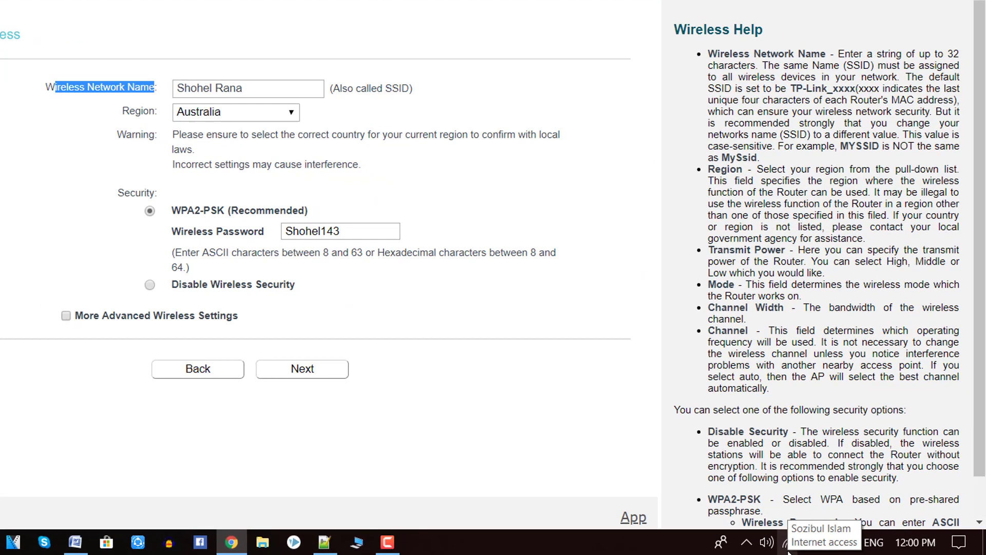
left_click(787, 546)
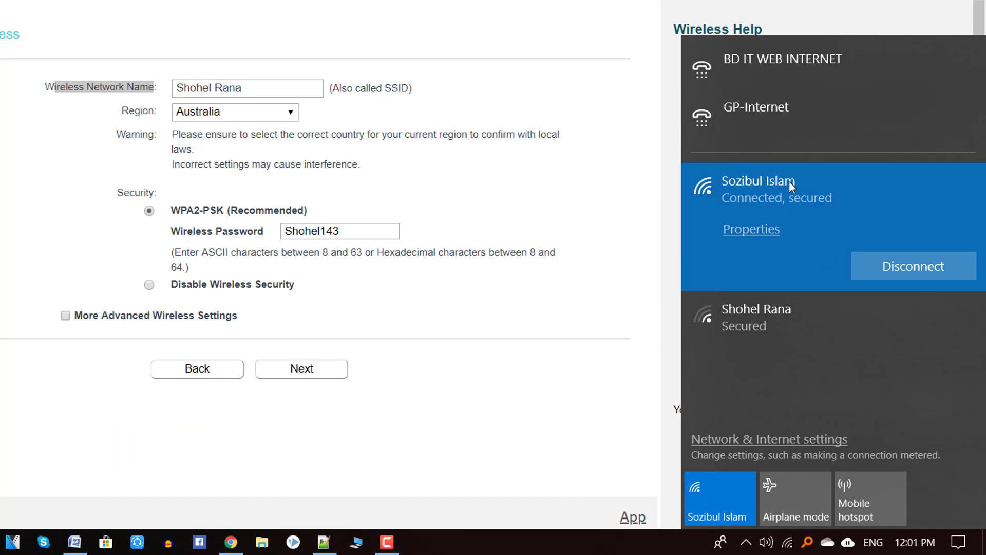
left_click(257, 90)
left_click(212, 92)
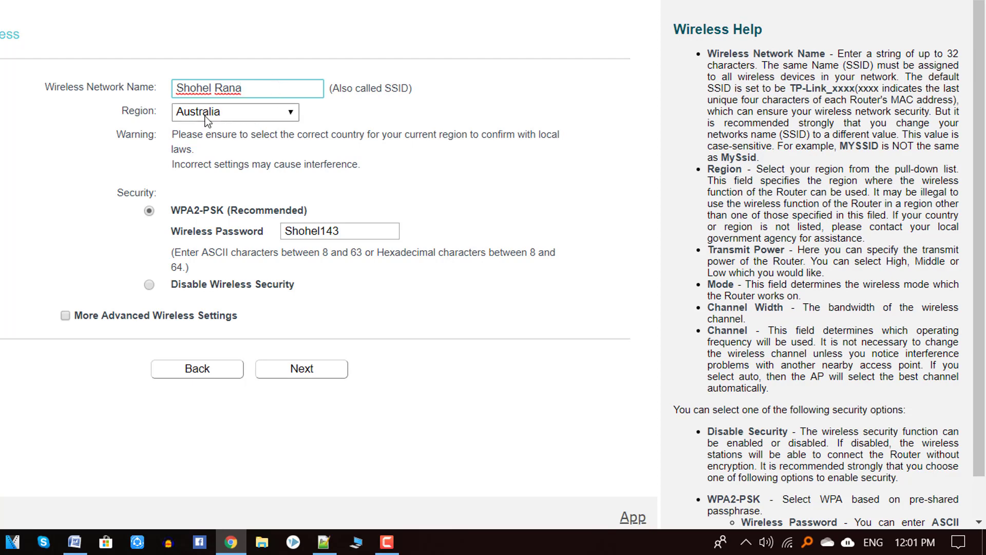
Step: Keep Australia as the wireless region
left_click(205, 116)
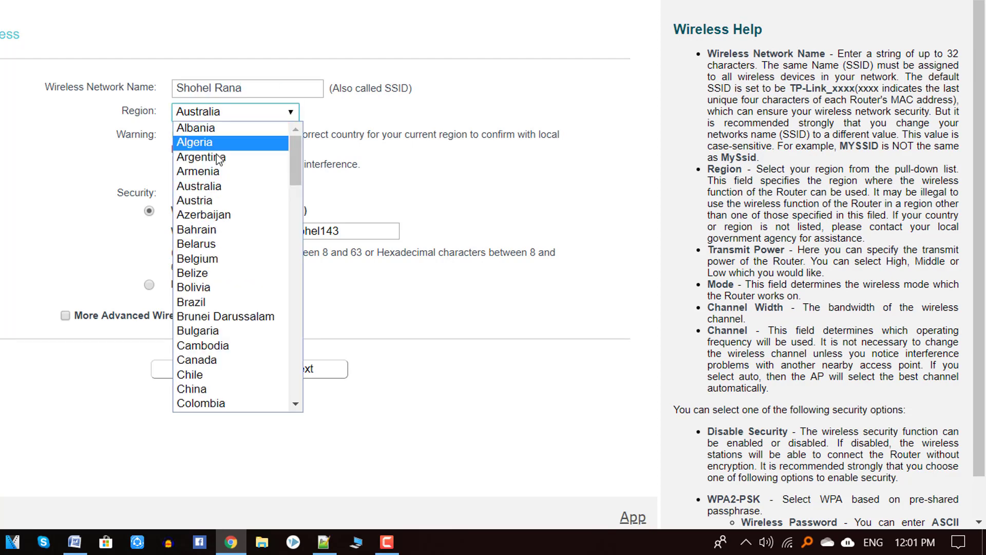
left_click(216, 189)
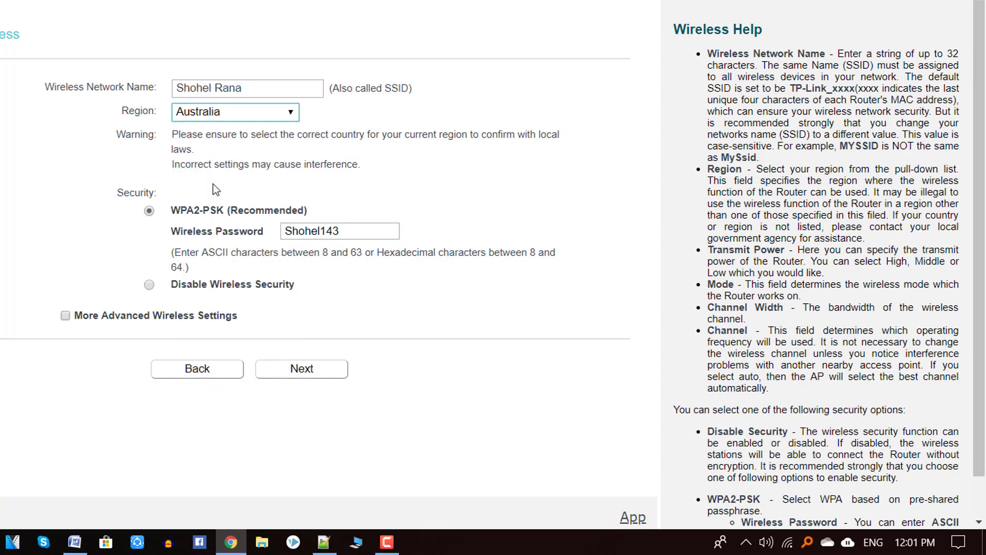
left_click(218, 120)
scroll(205, 309, "down", 15)
scroll(206, 308, "up", 15)
scroll(226, 205, "down", 3)
scroll(227, 128, "up", 1)
scroll(227, 127, "up", 1)
key("Escape")
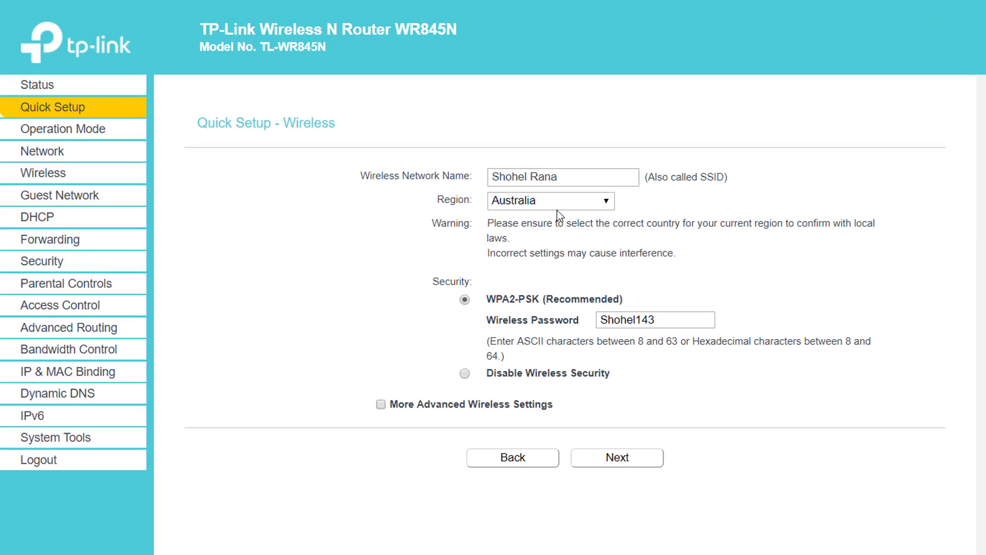
Step: Review the WPA2-PSK (Recommended) security and wireless password, then proceed to the Confirm summary
left_click_drag(671, 315, 578, 324)
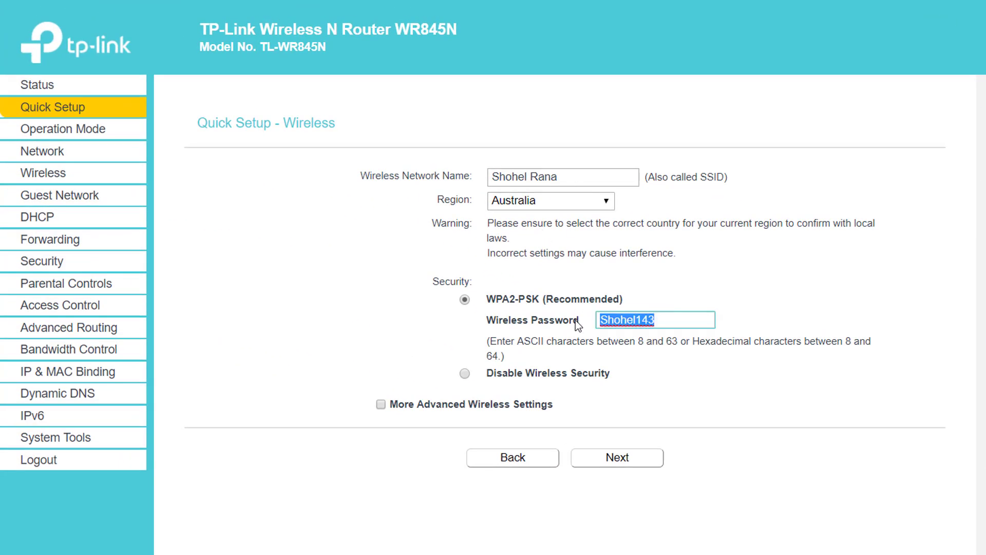
left_click_drag(487, 300, 498, 301)
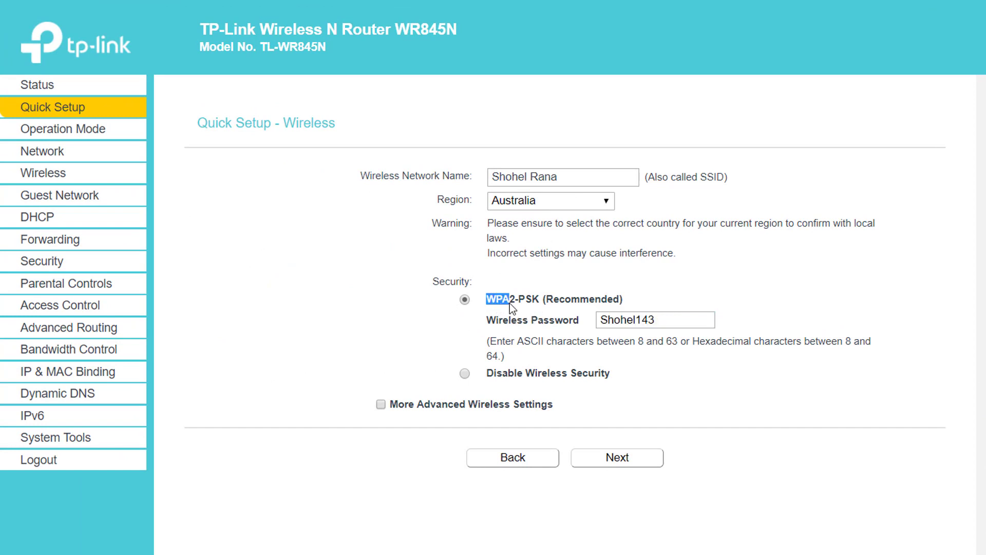
triple_click(593, 300)
double_click(604, 299)
triple_click(601, 299)
left_click_drag(495, 321, 572, 323)
left_click(665, 321)
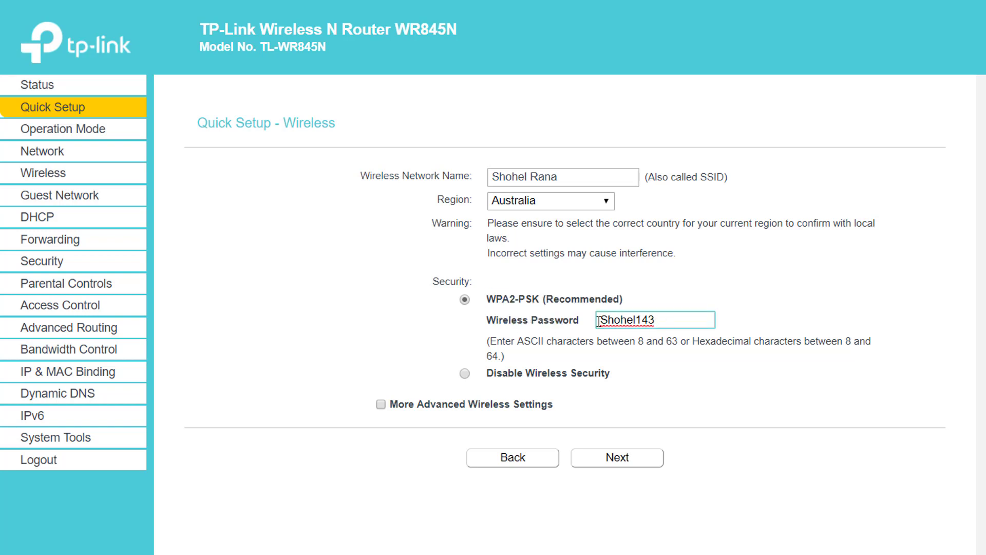
double_click(636, 319)
left_click(625, 458)
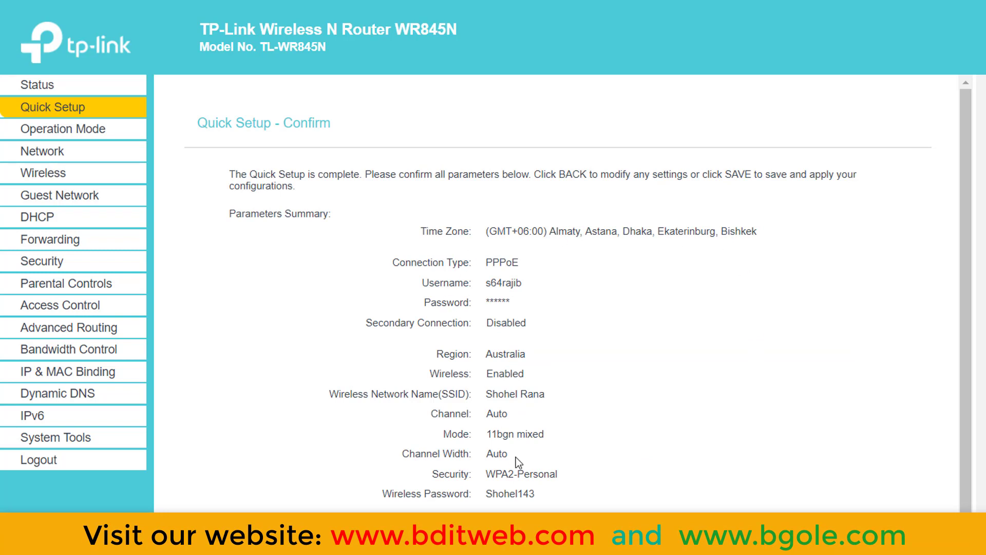
Step: Save and apply the Quick Setup settings, then minimize Notepad++ to reveal the router
scroll(399, 181, "down", 1)
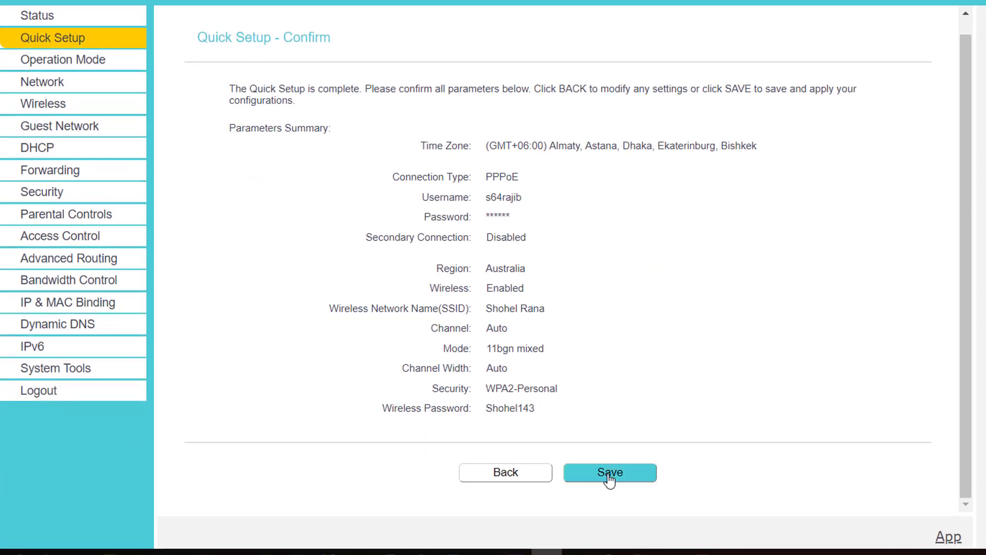
left_click(609, 472)
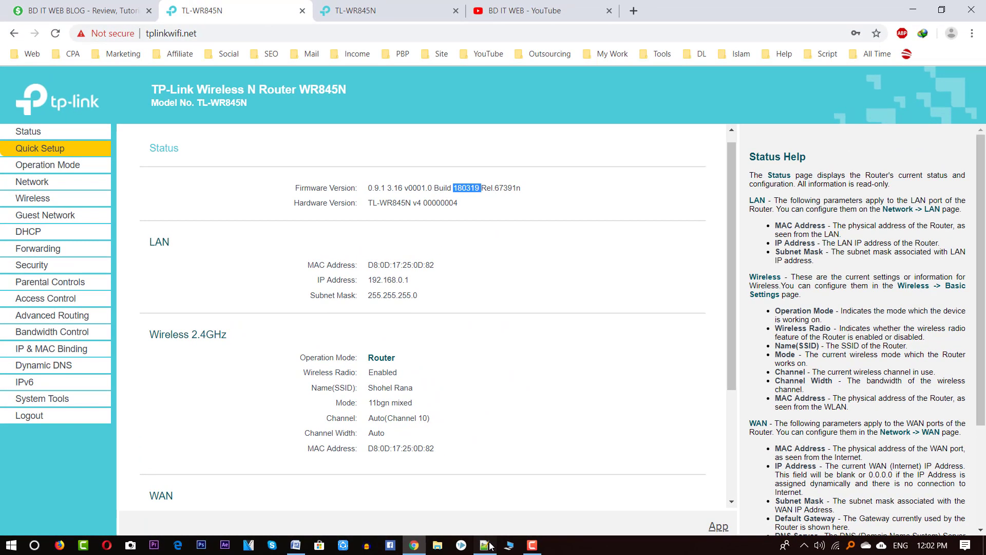
left_click(486, 544)
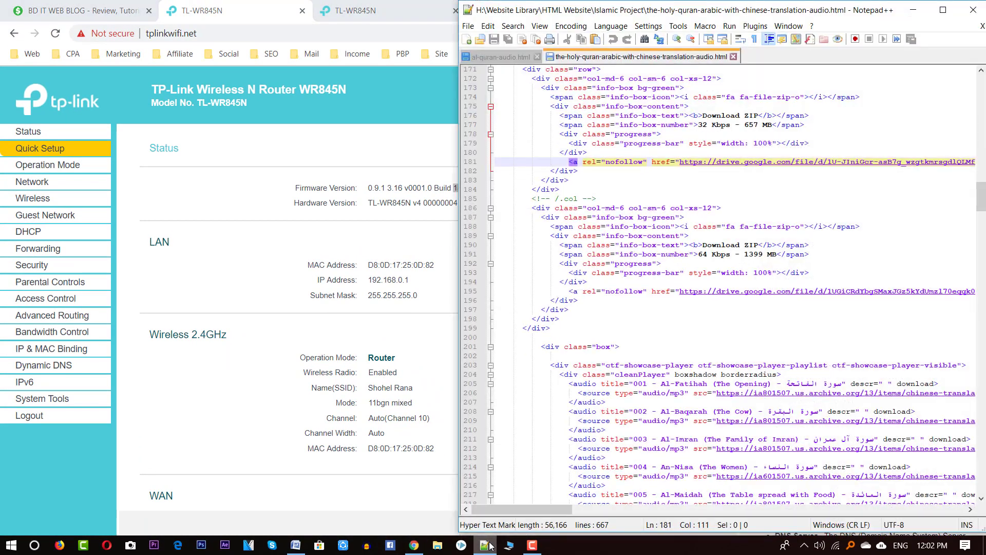
left_click(488, 545)
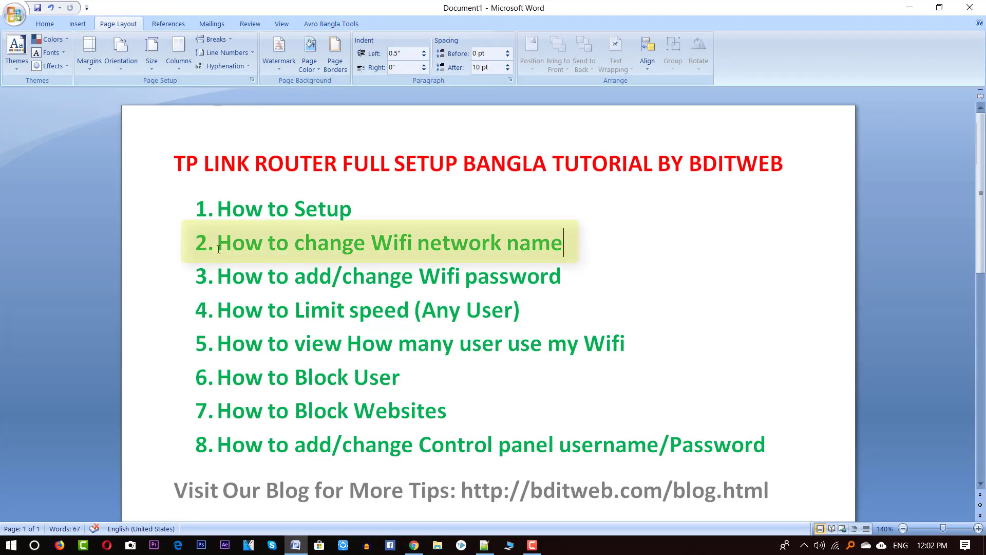
Step: Review the firmware and hardware version values on the Status page
left_click_drag(218, 243, 263, 244)
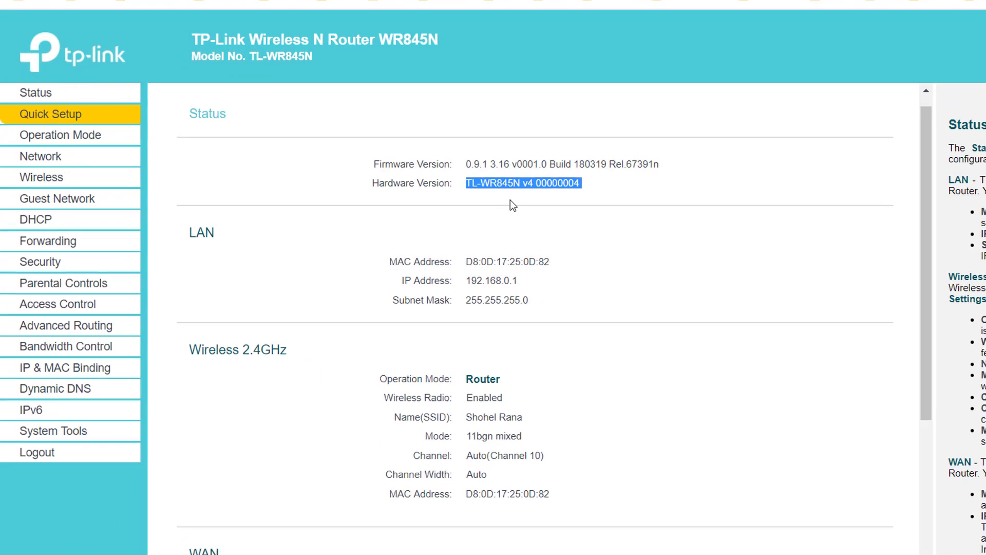
triple_click(402, 187)
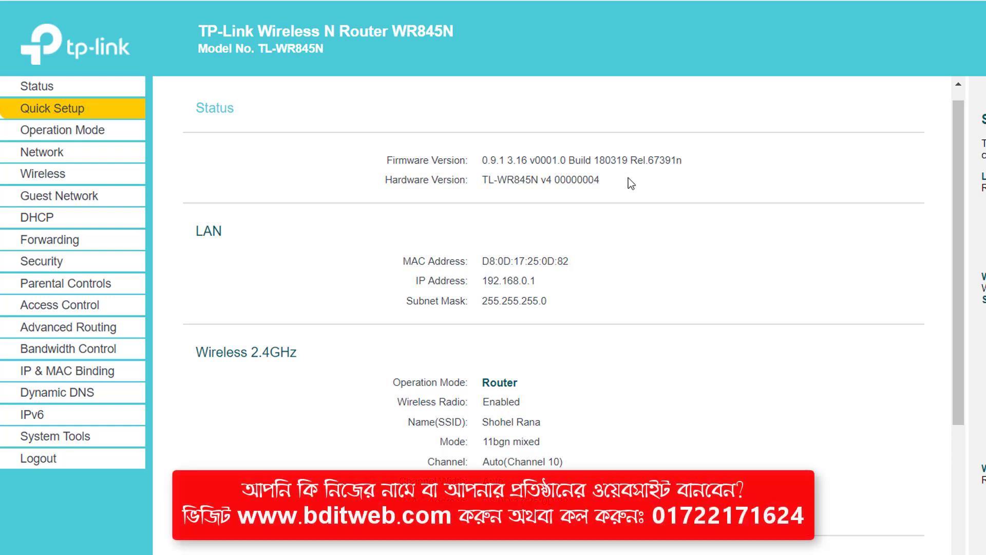
triple_click(533, 184)
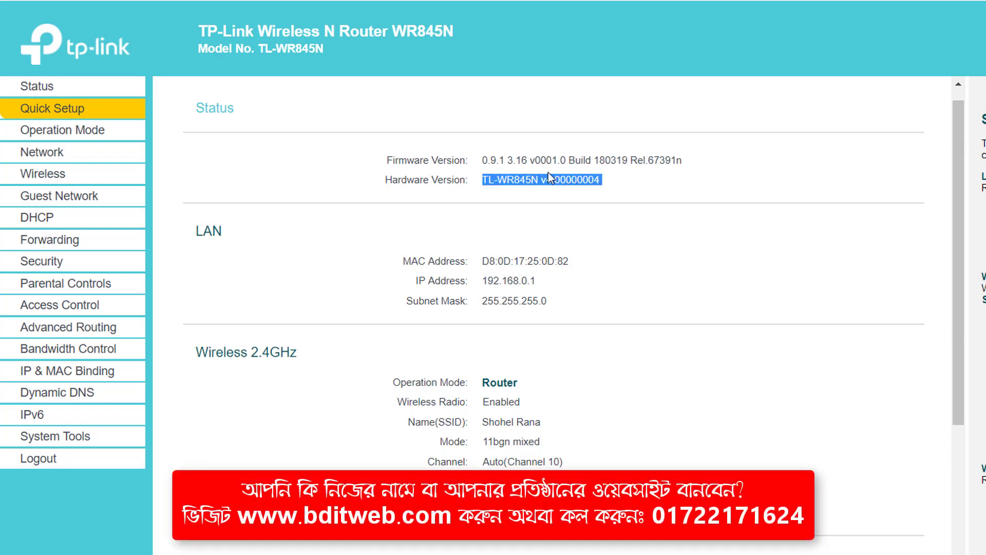
Step: Check the SSID in Wireless Basic Settings, then go to the Wireless Security page
left_click(41, 177)
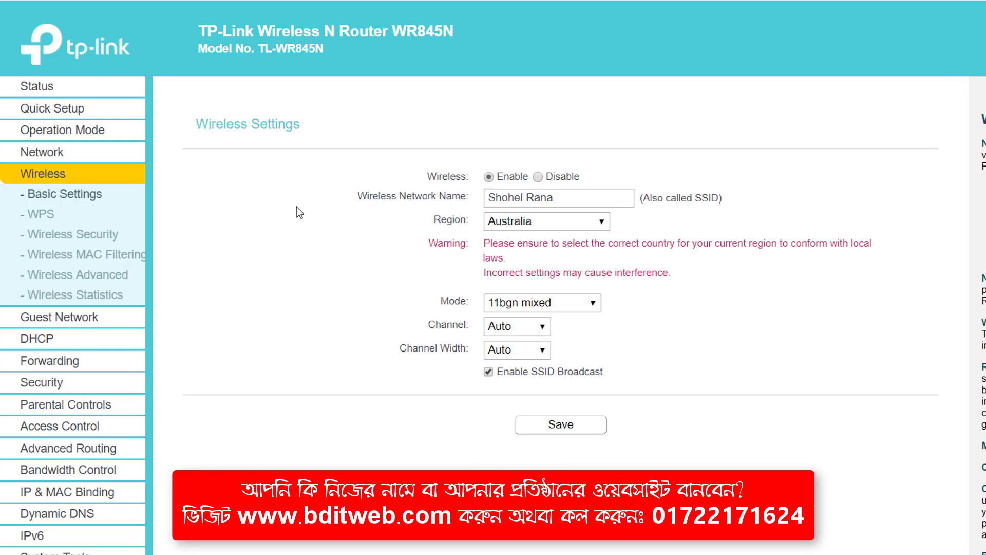
double_click(539, 198)
left_click_drag(562, 197, 485, 205)
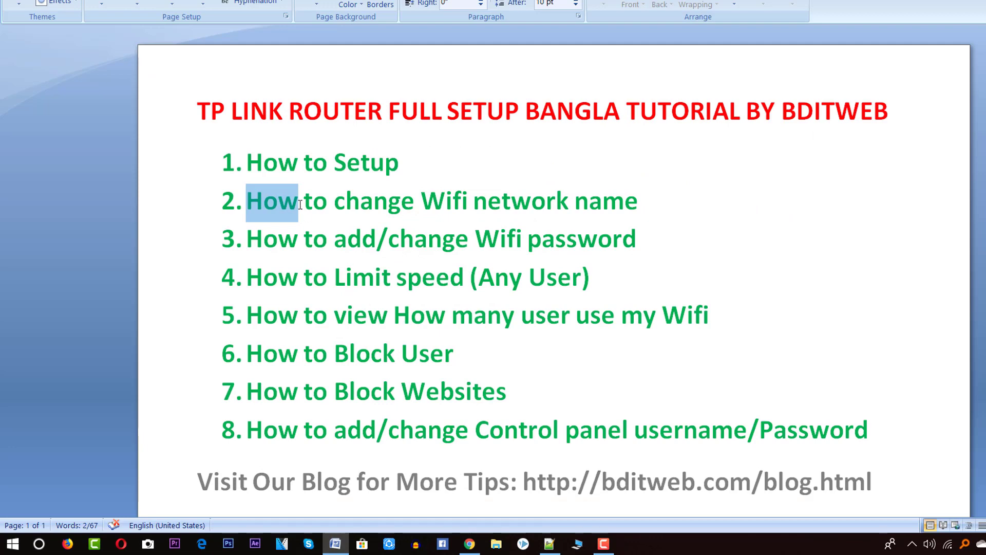
left_click(263, 239)
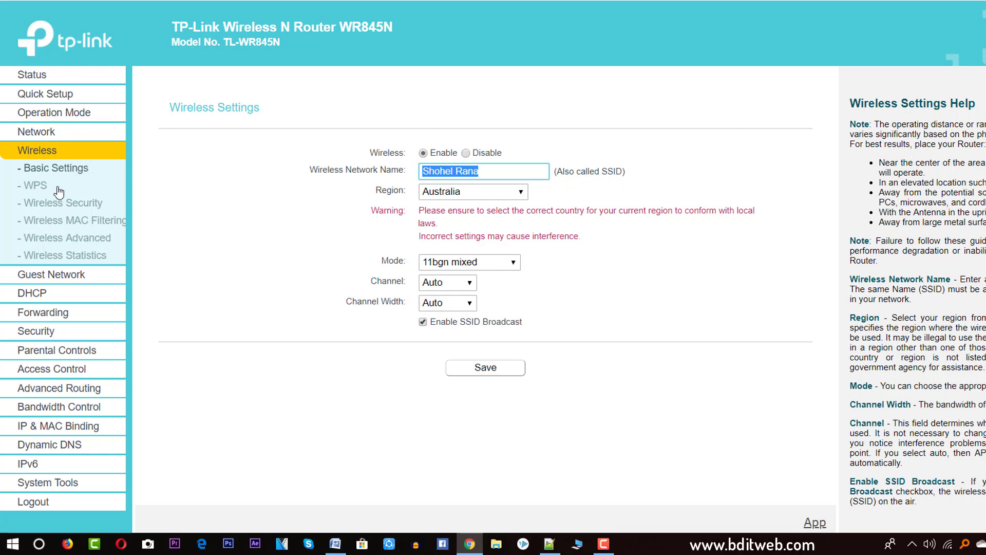
left_click(65, 206)
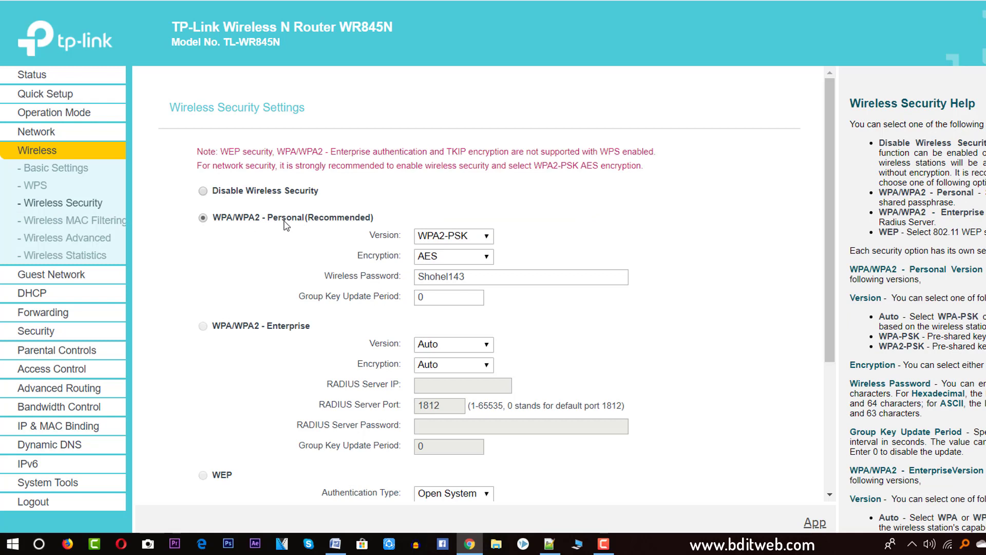
Step: Keep WPA2-PSK version with AES encryption and save the wireless security settings
left_click(462, 236)
left_click(447, 276)
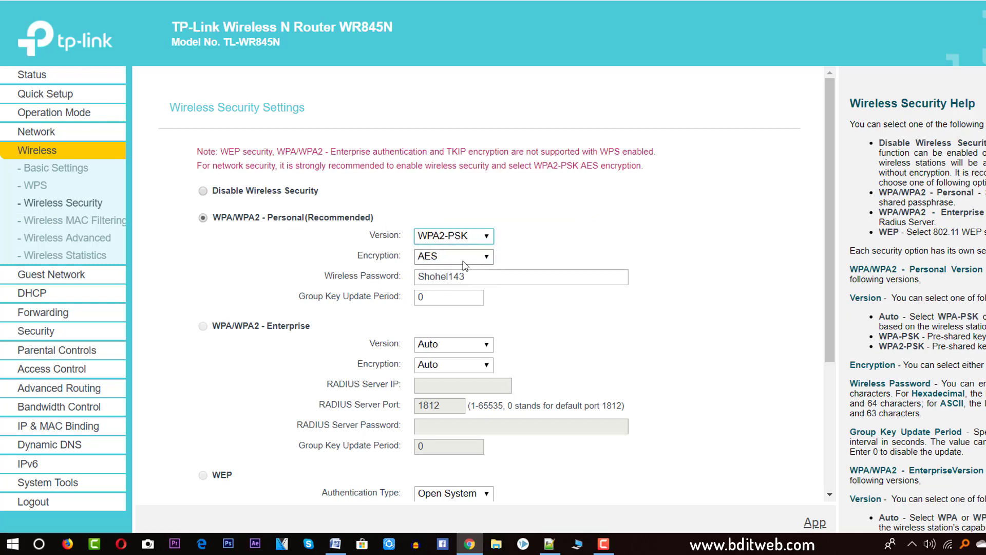
left_click_drag(326, 284, 425, 281)
double_click(425, 280)
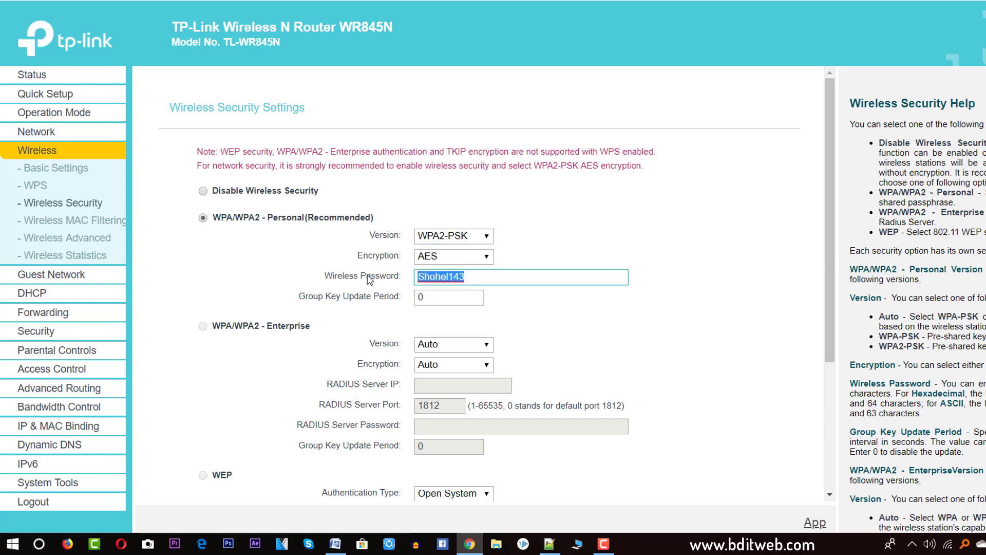
scroll(487, 279, "down", 4)
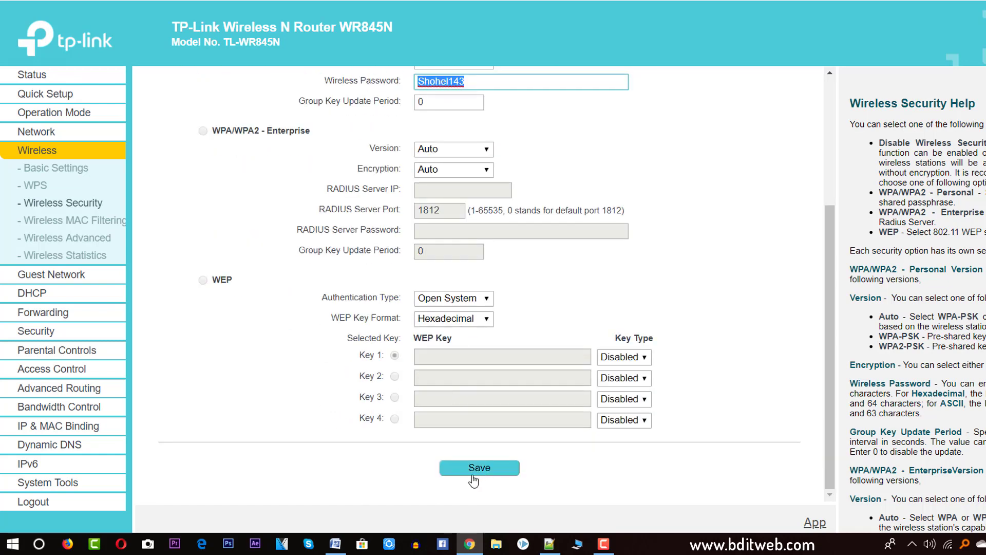
left_click(335, 543)
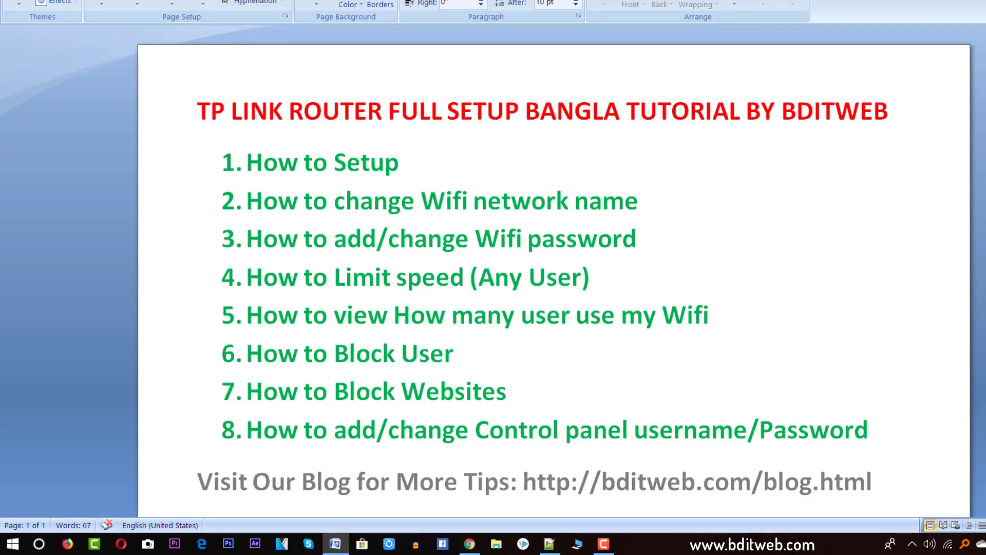
Step: Switch from the Word topic list back to the router's Wireless Security page in Chrome
key("alt+Tab")
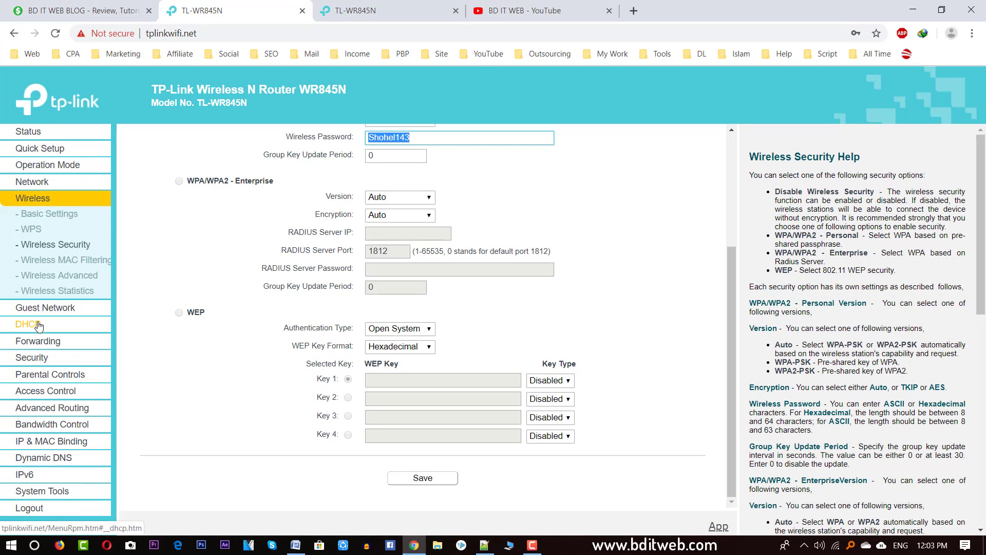
Step: Look over the IP Range boxes of a new Bandwidth Control rule, then move to DHCP Settings
left_click(67, 426)
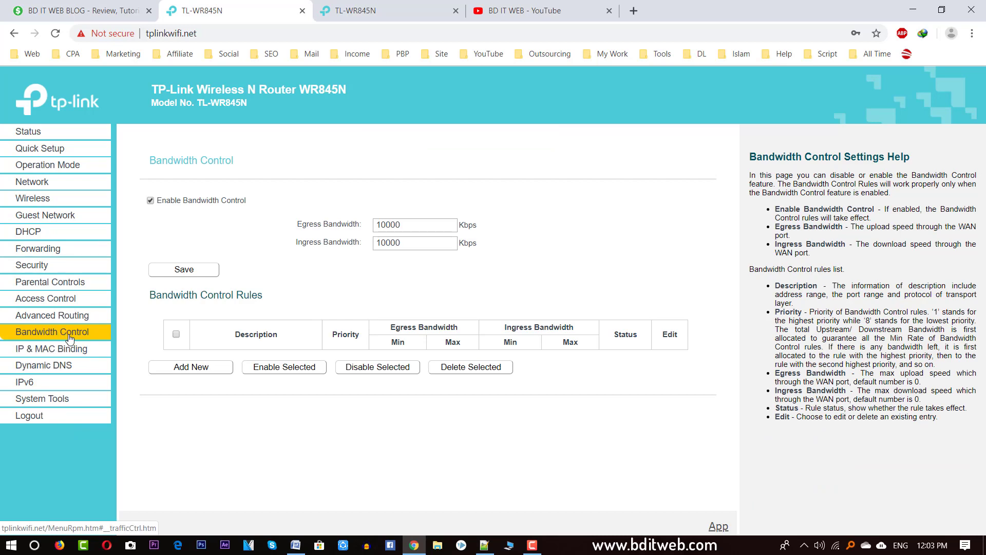
left_click(182, 368)
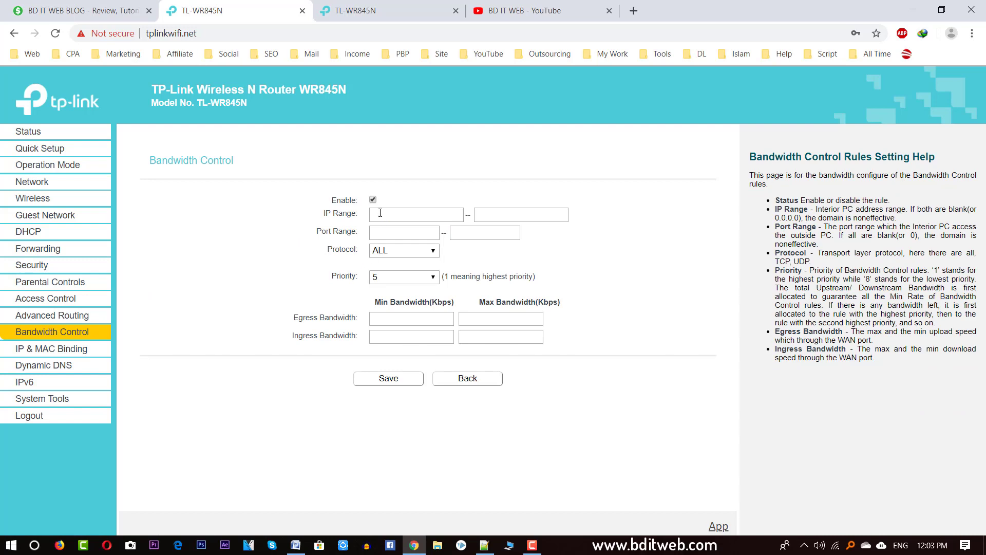
left_click(402, 214)
left_click(546, 217)
left_click(418, 217)
left_click(537, 217)
left_click(403, 218)
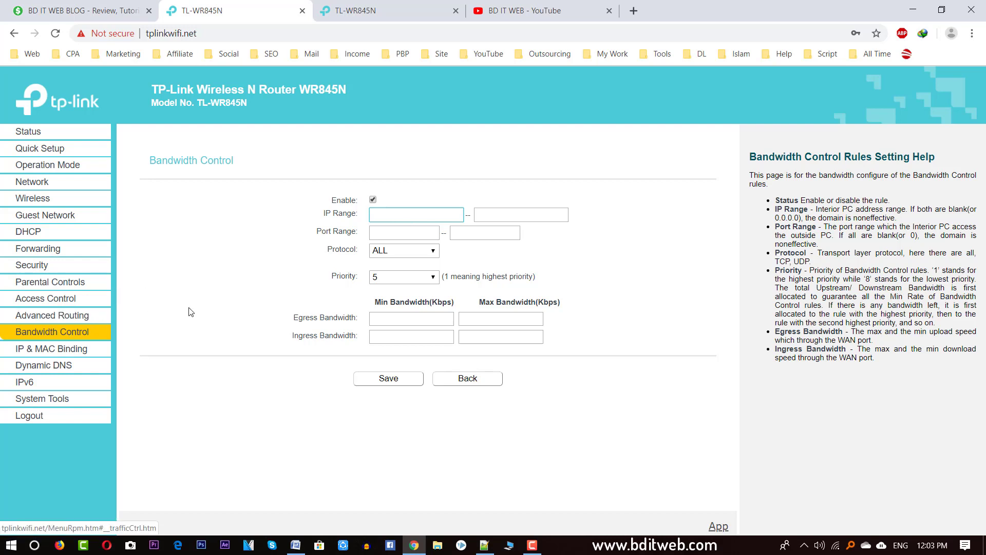
left_click(499, 213)
left_click(400, 221)
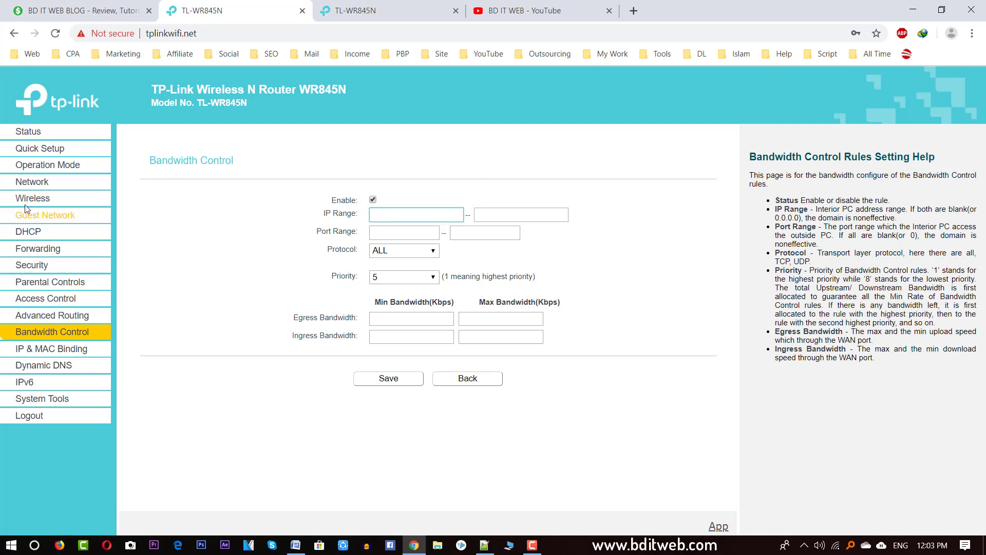
left_click(29, 234)
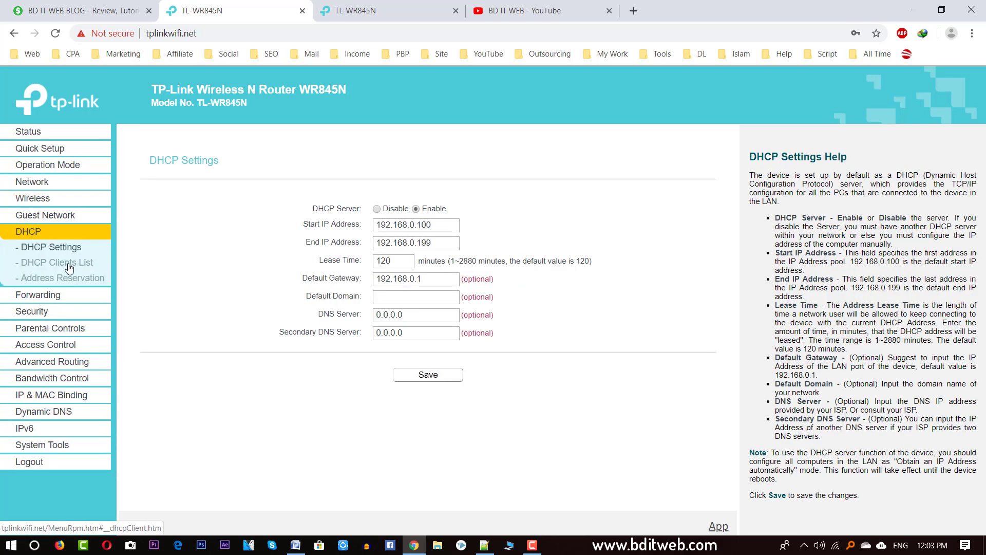
Step: Show the DHCP Clients List and highlight assigned IPs 192.168.0.103, 192.168.0.107 and 192.168.0.102
left_click(53, 263)
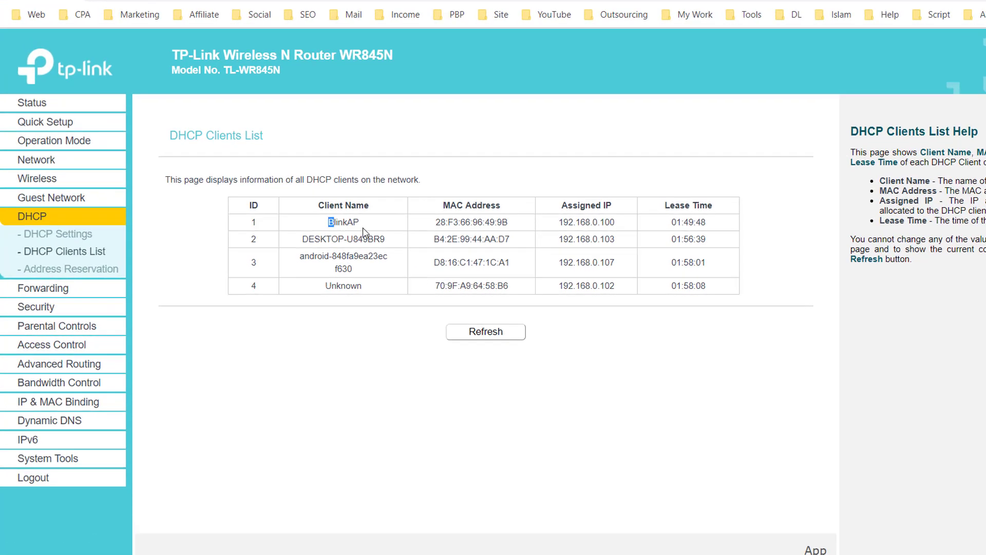
left_click_drag(289, 236, 561, 248)
left_click(555, 244)
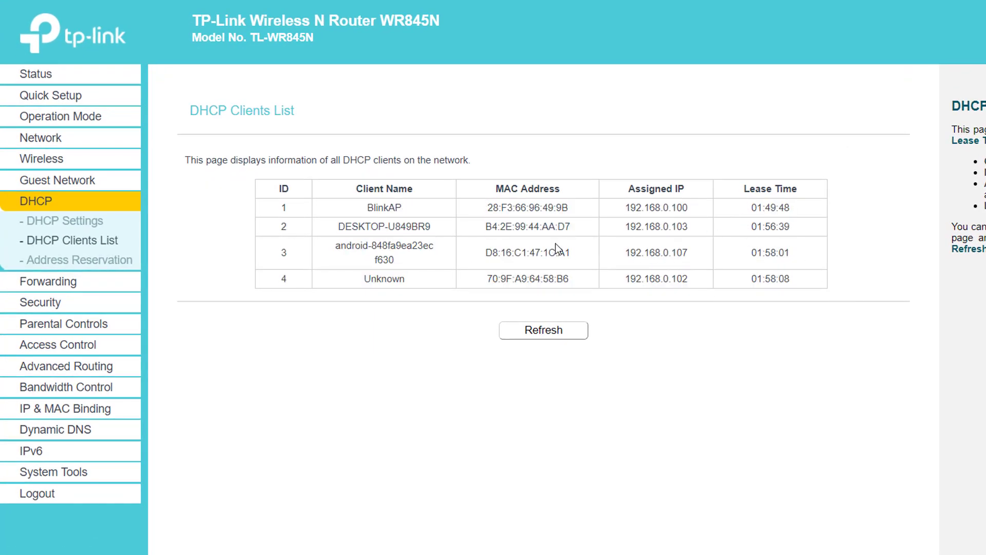
double_click(653, 190)
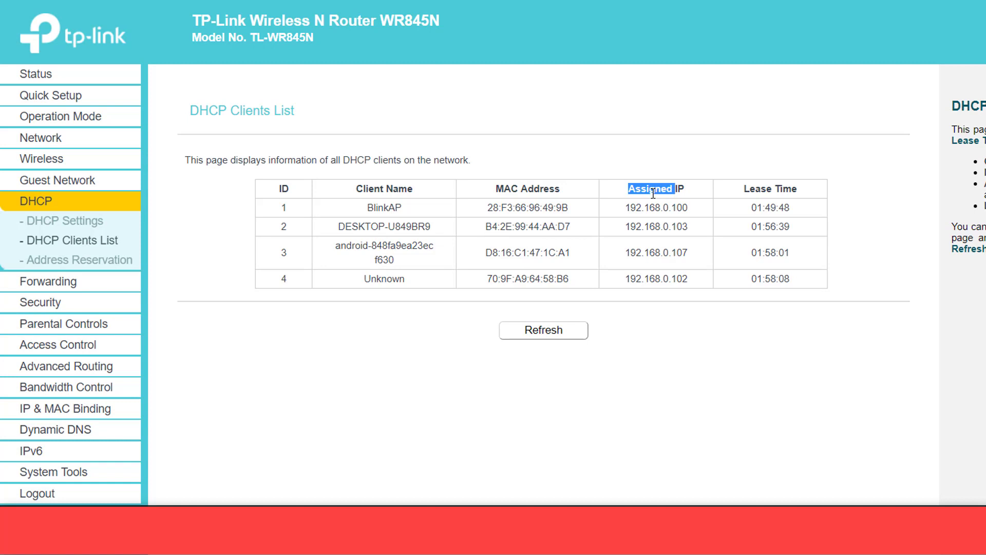
double_click(664, 228)
left_click(679, 228)
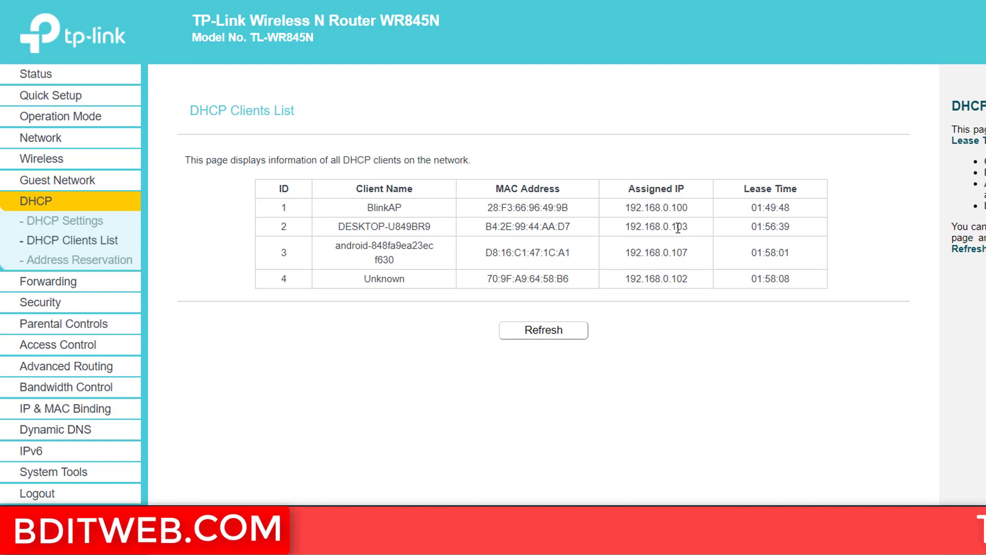
double_click(683, 279)
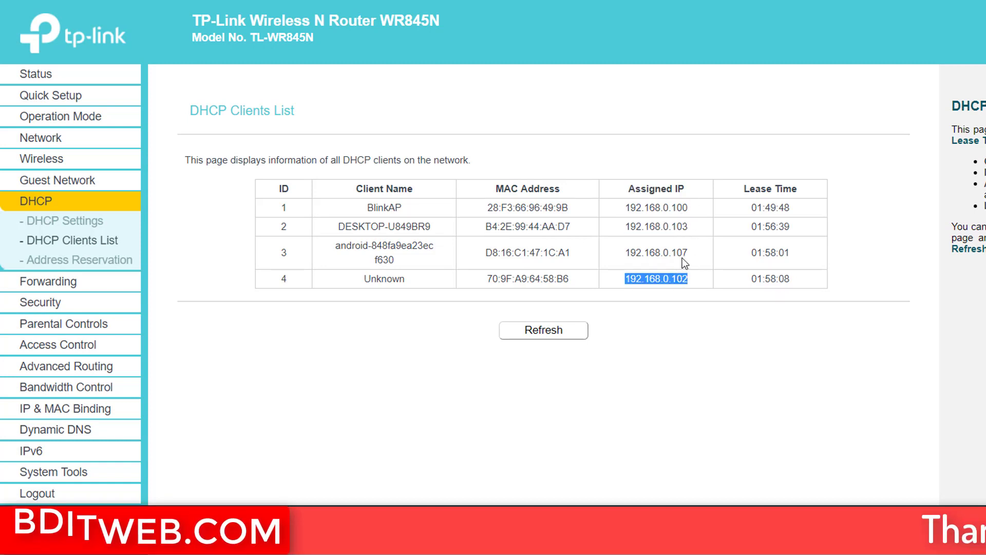
double_click(682, 259)
left_click(684, 279)
double_click(684, 280)
left_click(684, 280)
double_click(683, 280)
left_click(683, 280)
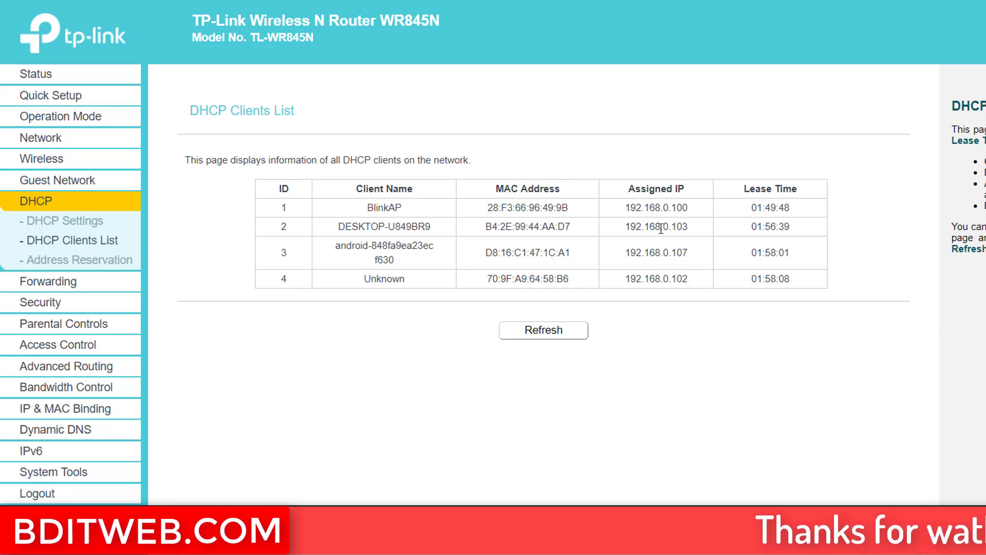
Step: Compare BlinkAP's 192.168.0.100 with the desktop's 192.168.0.103, then open DHCP Address Reservation
double_click(661, 228)
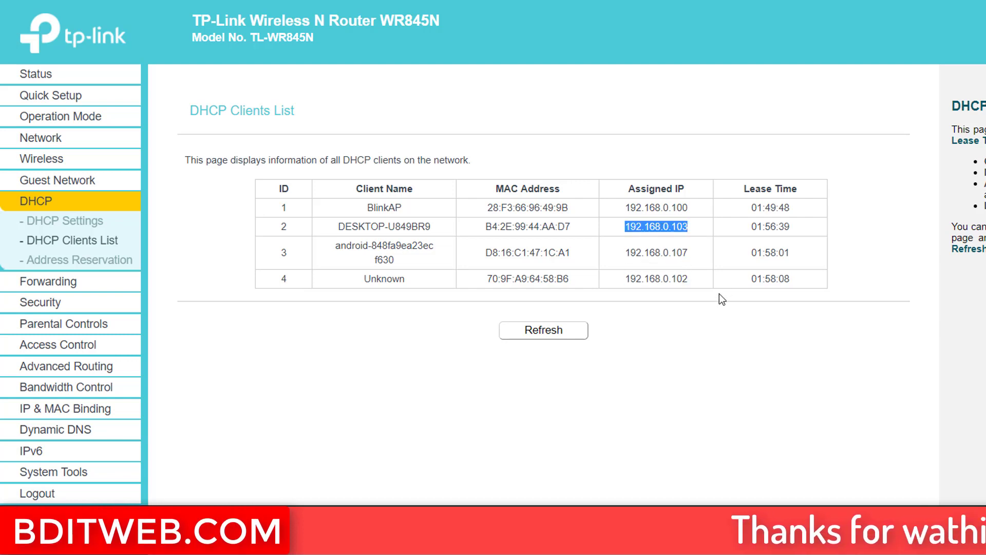
double_click(669, 253)
double_click(662, 227)
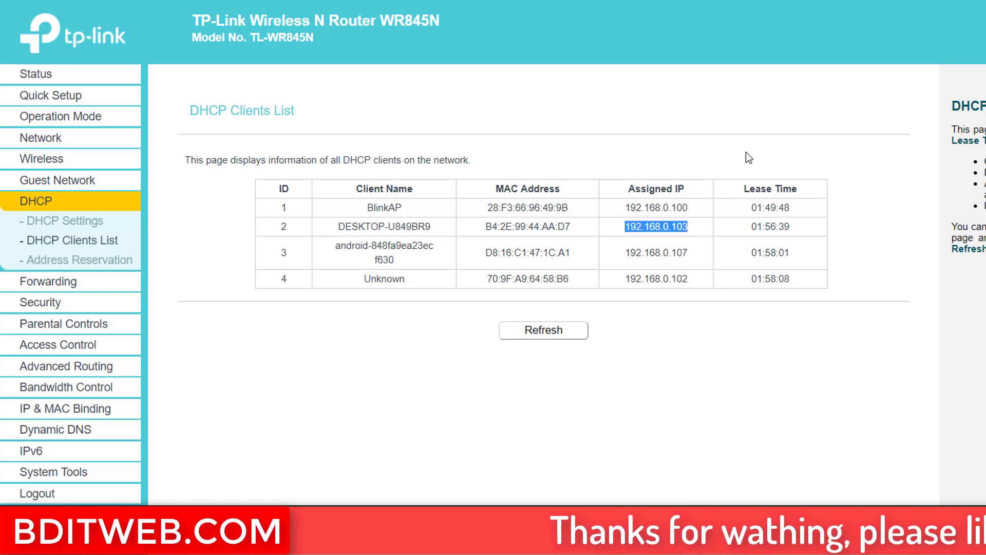
double_click(661, 206)
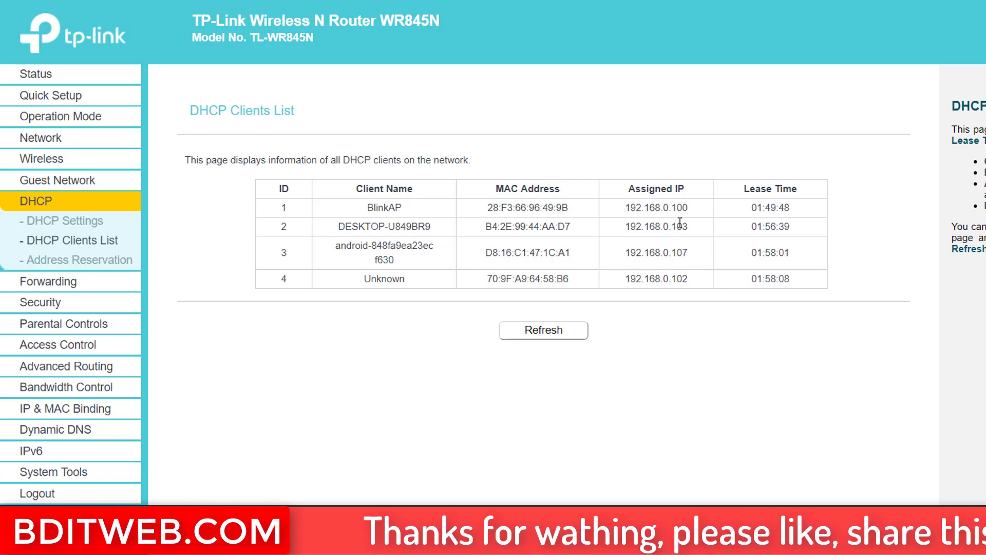
double_click(679, 226)
double_click(681, 207)
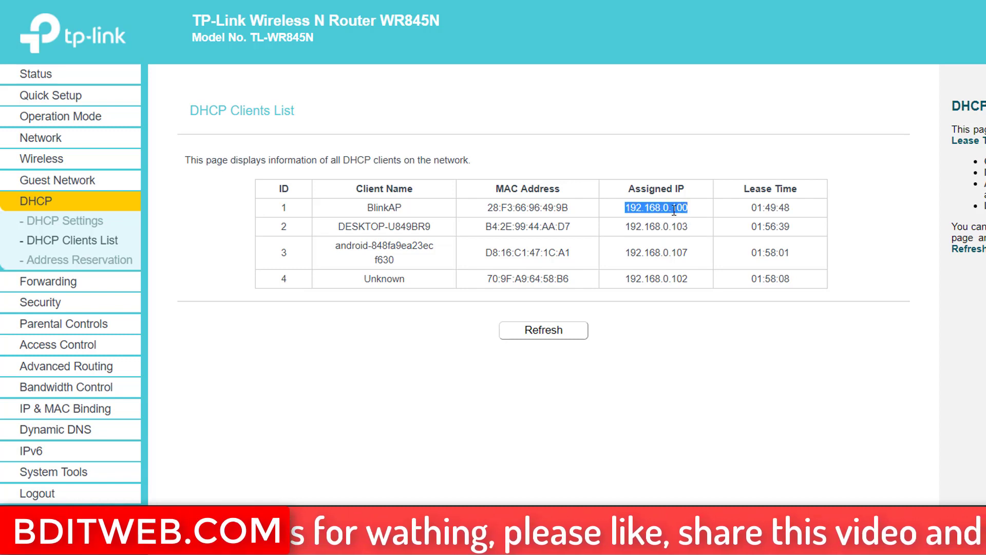
left_click(685, 209)
double_click(675, 207)
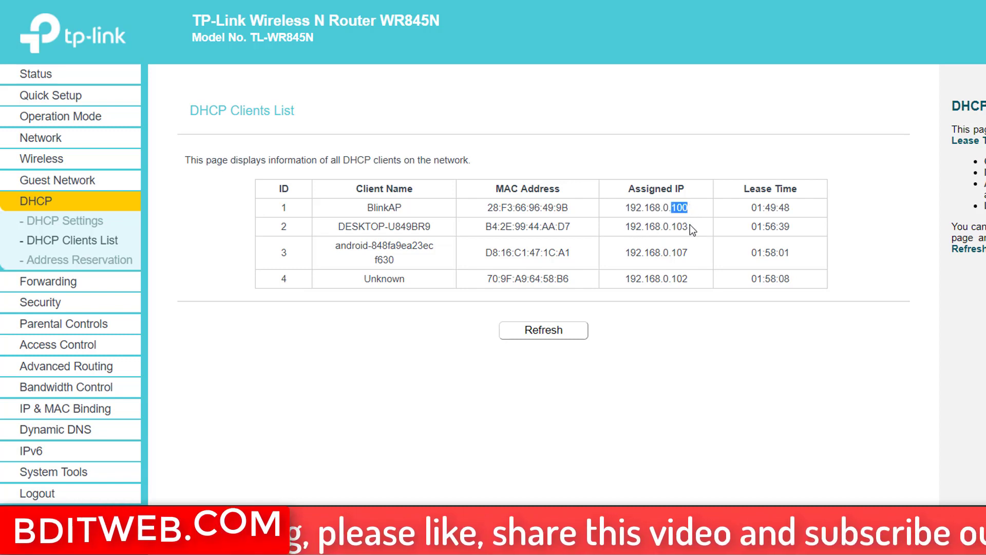
left_click_drag(628, 278, 689, 284)
left_click(682, 277)
double_click(679, 278)
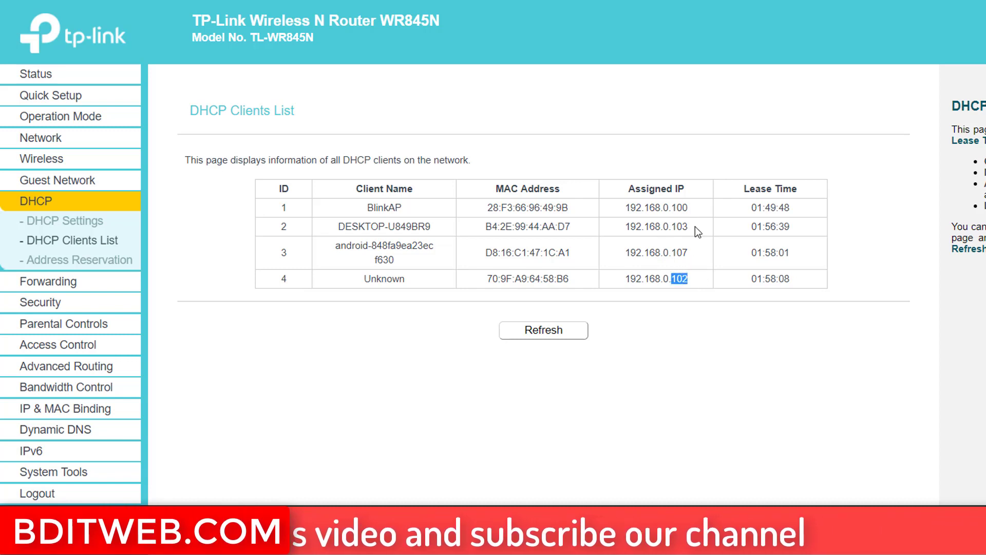
double_click(679, 226)
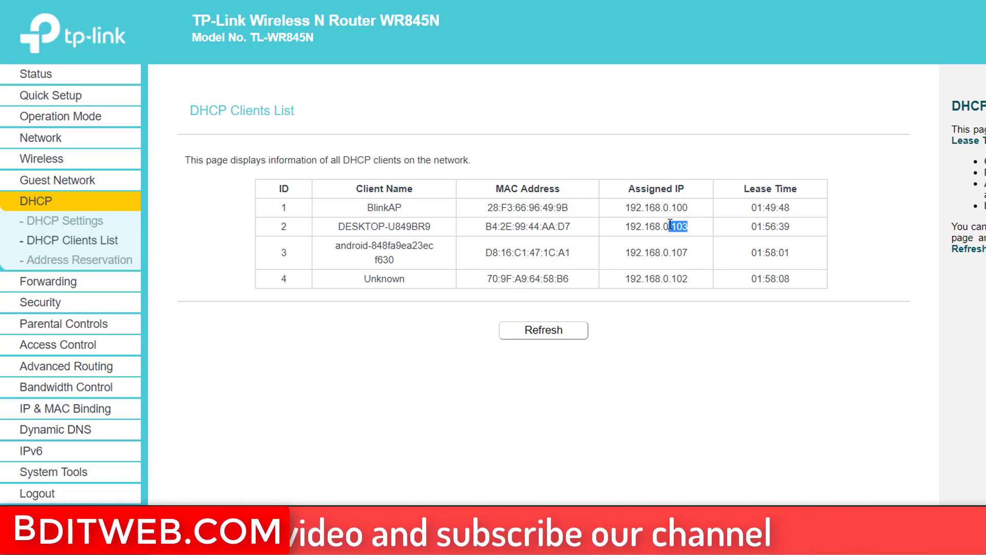
left_click(694, 239)
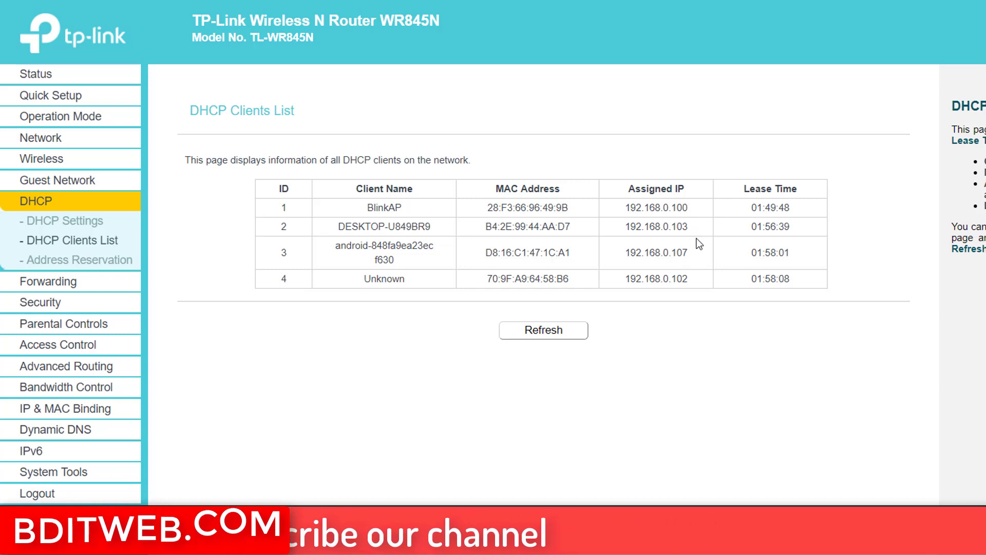
triple_click(687, 206)
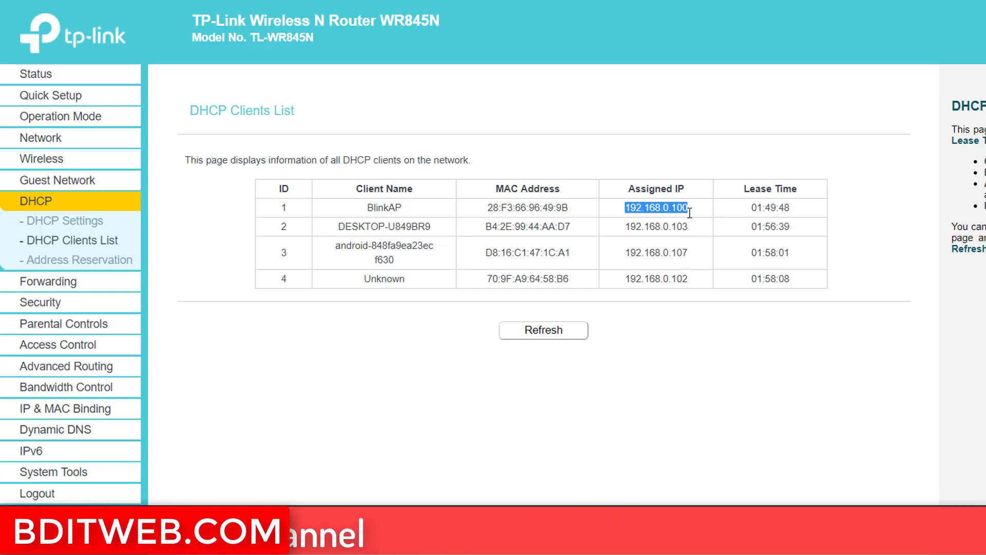
triple_click(684, 227)
key("ctrl+c")
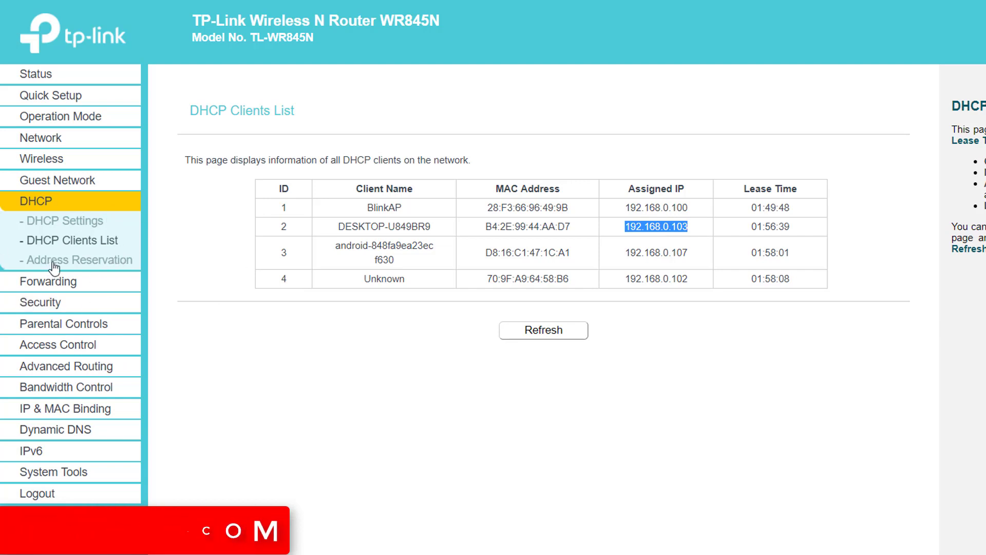
left_click(105, 263)
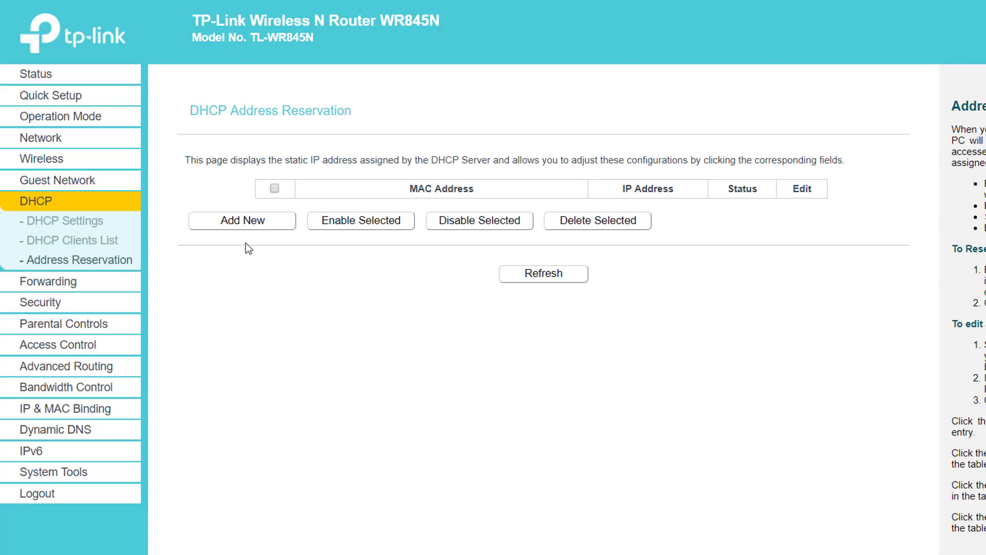
Step: Start a new address reservation, then go back through DHCP Settings to the four-client DHCP Clients List
left_click(249, 224)
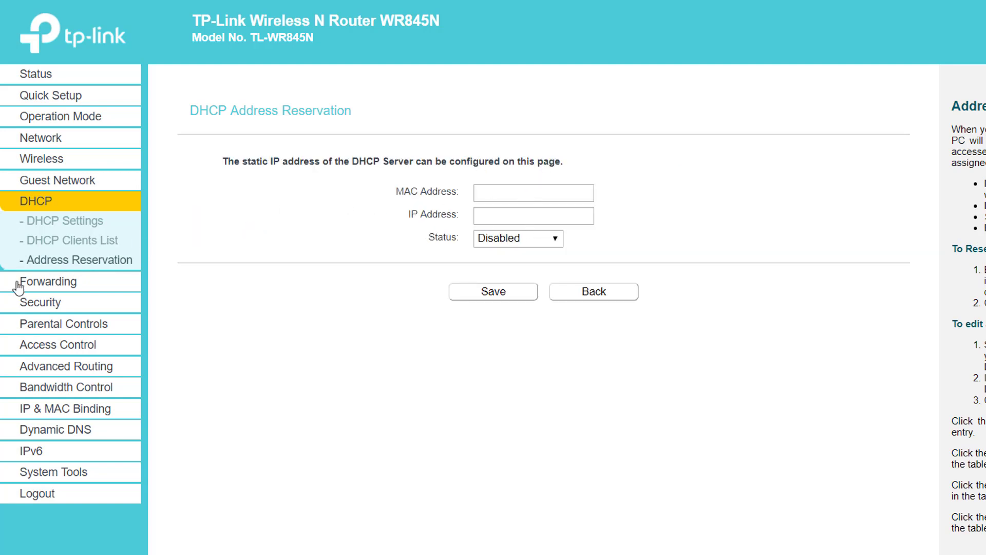
left_click(519, 195)
left_click(79, 242)
left_click(65, 222)
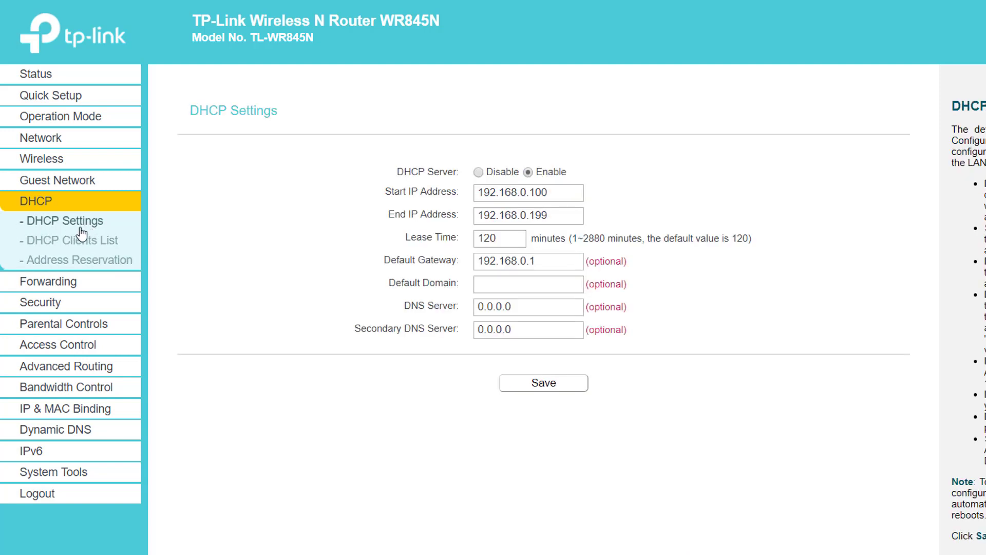
left_click(82, 240)
left_click_drag(484, 208, 528, 207)
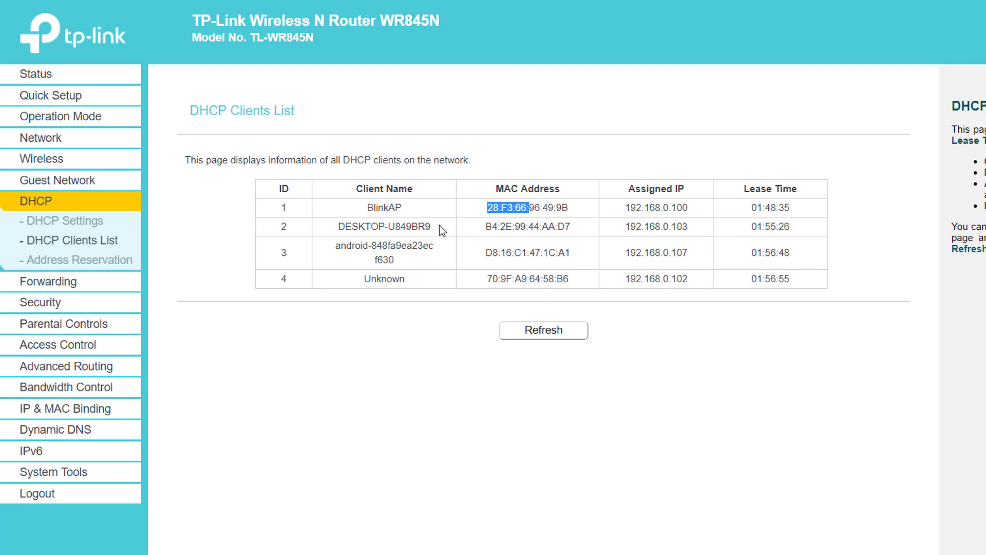
Step: Copy DESKTOP-U849BR9's IP 192.168.0.103 into Notepad and select its MAC B4:2E:99:44:AA:D7
left_click_drag(339, 226, 486, 227)
left_click(516, 225)
left_click_drag(487, 227, 574, 186)
left_click_drag(486, 227, 565, 226)
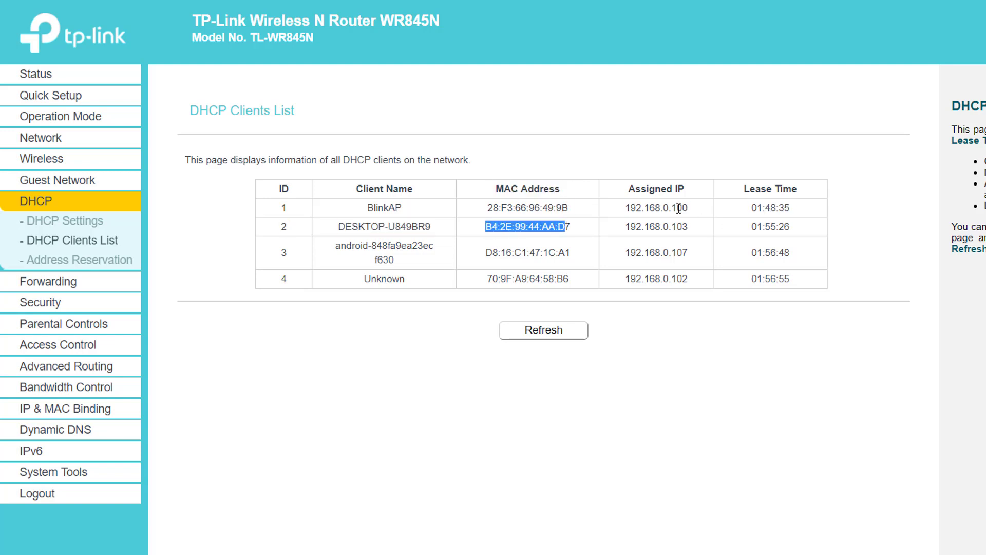
double_click(637, 189)
left_click_drag(699, 224, 619, 227)
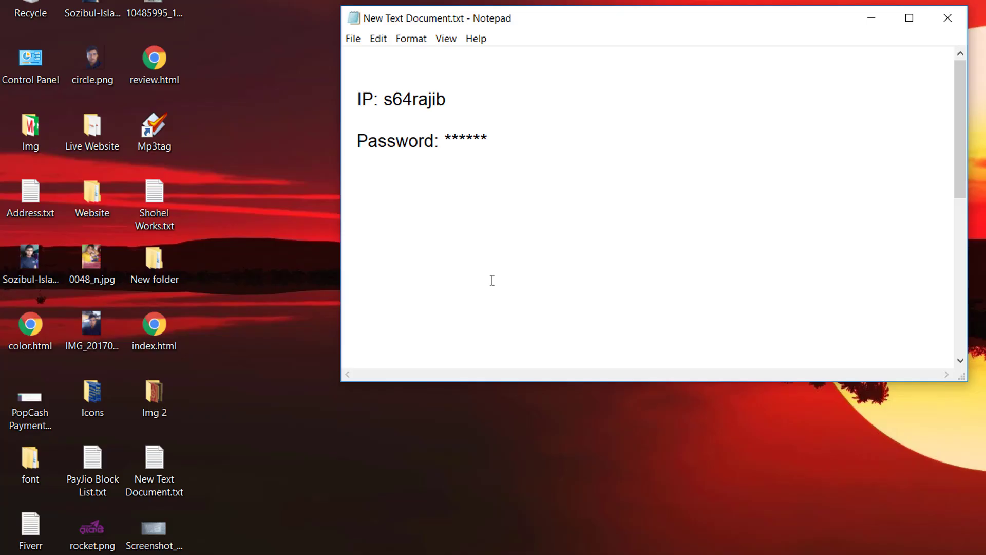
key("ctrl+v")
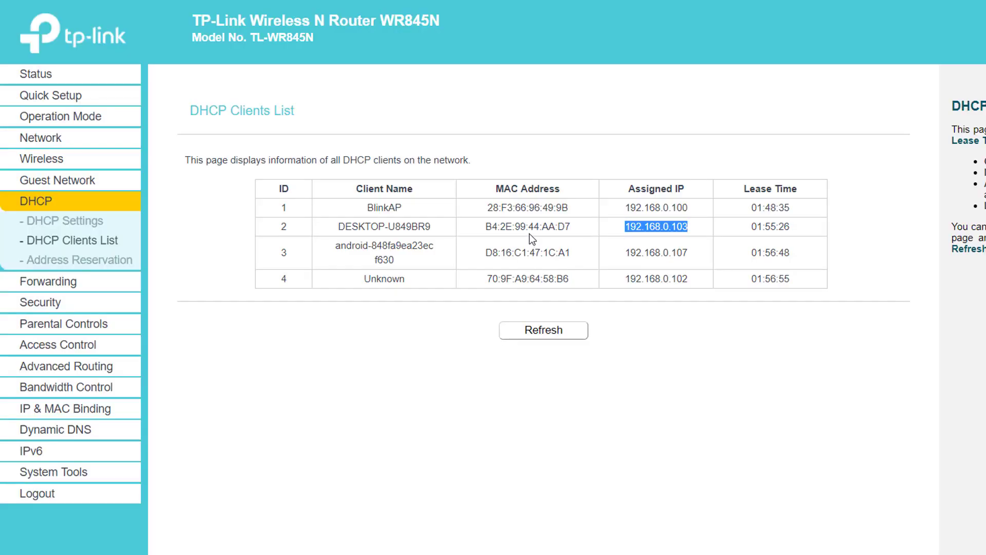
triple_click(530, 232)
key("ctrl+c")
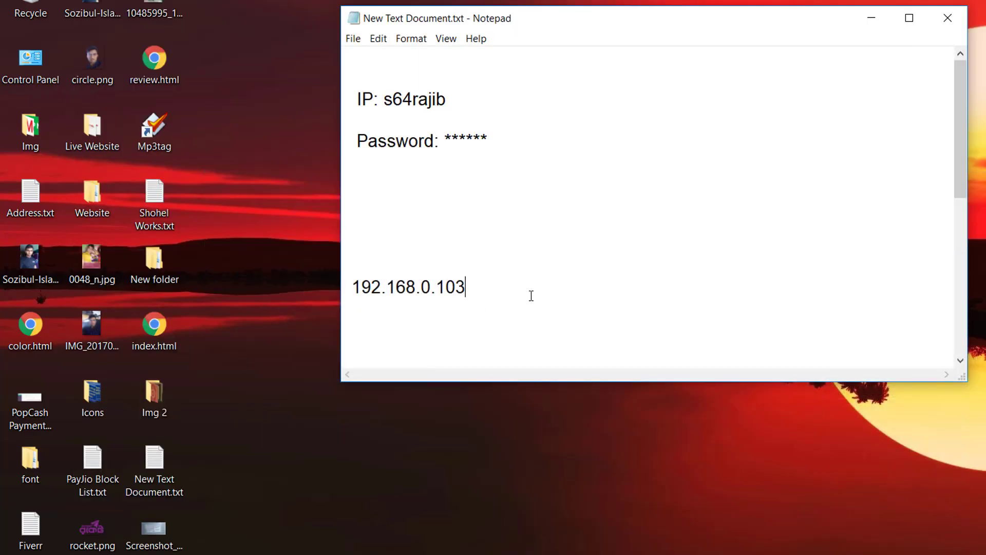
Step: Paste MAC B4:2E:99:44:AA:D7 on a new Notepad line below 192.168.0.103 and return to Chrome
key("Return")
key("Return")
key("ctrl+v")
key("alt+Tab")
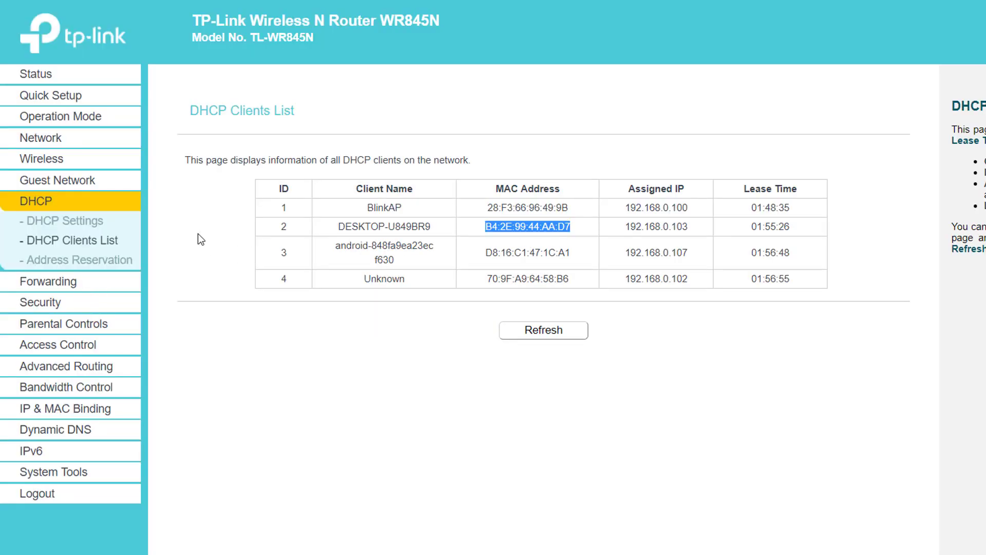
Step: Start a new DHCP address reservation and paste MAC B4:2E:99:44:AA:D7 into it
left_click(31, 260)
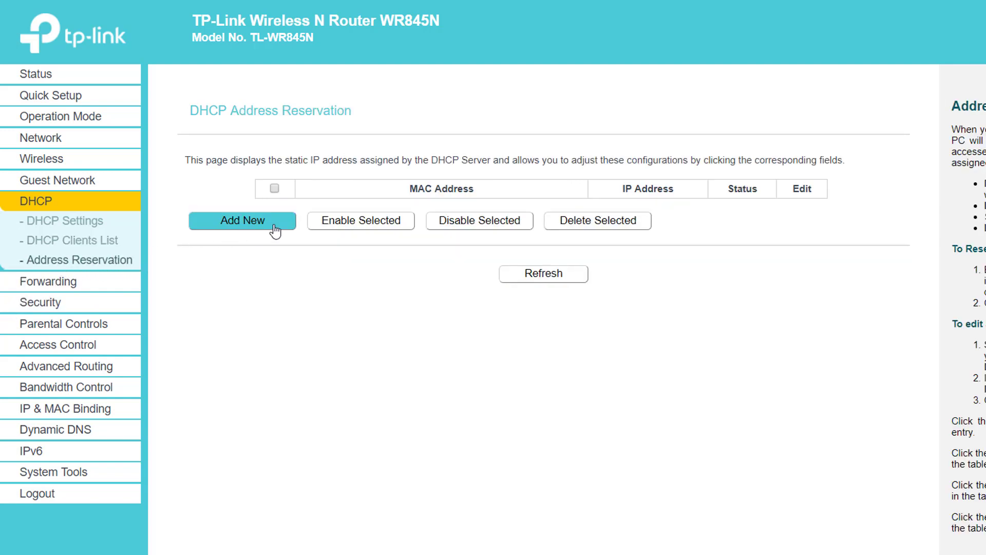
left_click(259, 222)
left_click(544, 194)
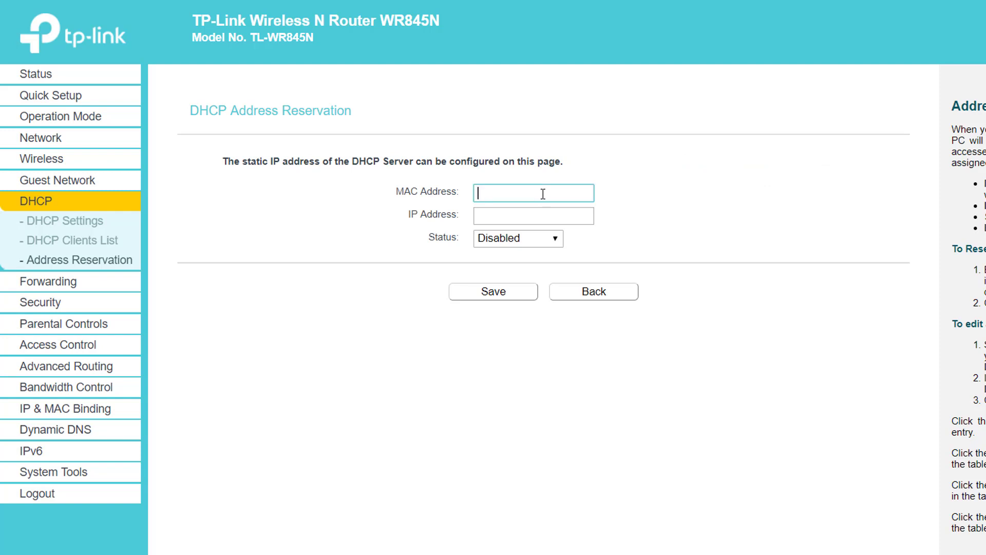
key("alt+Tab")
left_click(425, 327)
left_click(331, 276)
left_click(528, 193)
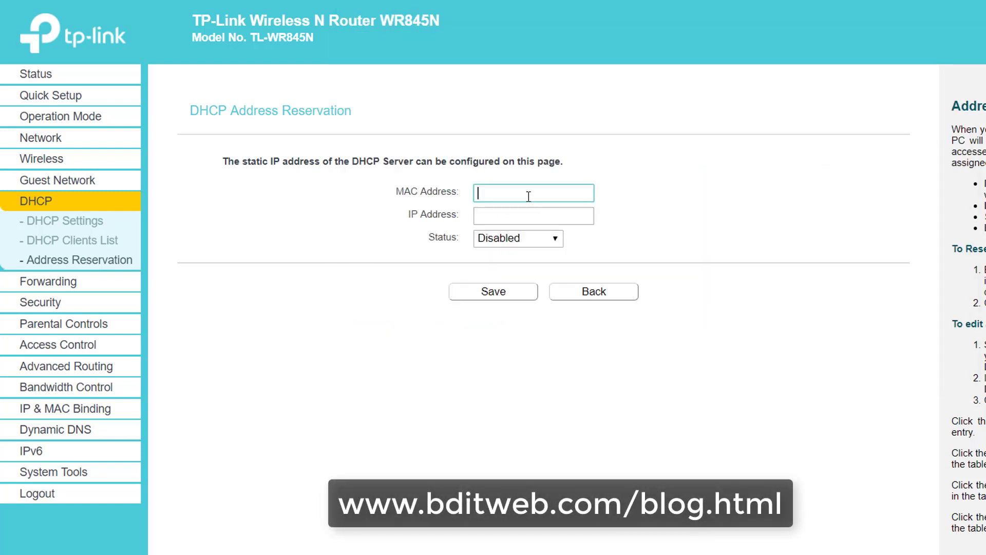
key("ctrl+v")
Step: Copy 192.168.0.103 from the notes as the reserved IP and set the status to Enabled
key("alt+Tab")
double_click(427, 295)
right_click(439, 287)
left_click(462, 332)
key("alt+Tab")
left_click(531, 221)
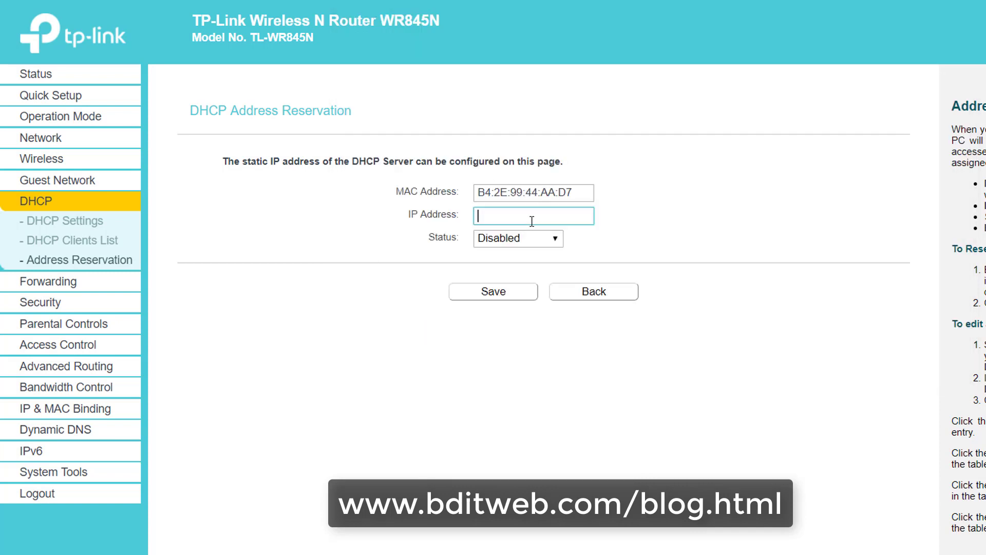
key("ctrl+v")
left_click(522, 238)
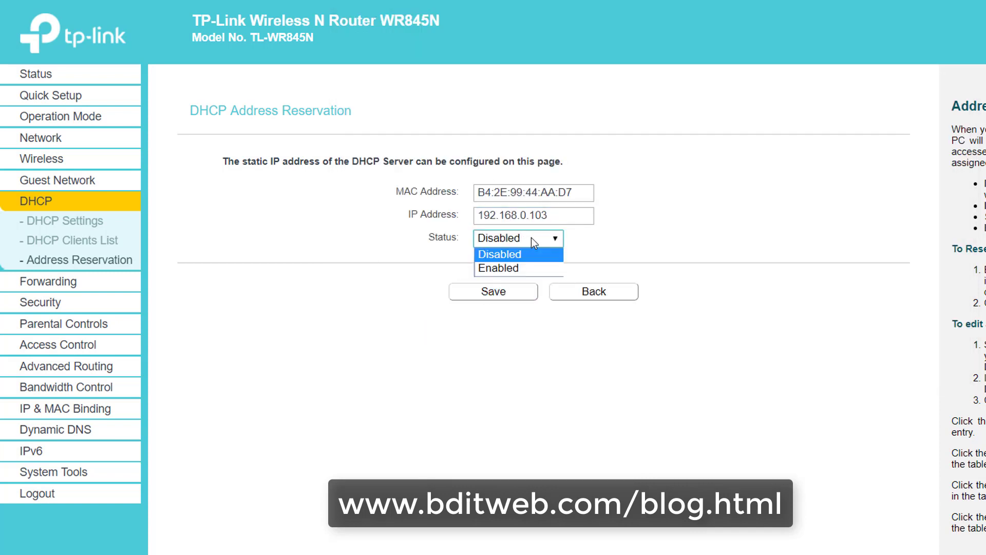
left_click(526, 267)
Step: Double-check the entered MAC address B4:2E:99:44:AA:D7 in the reservation form
left_click(577, 191)
triple_click(531, 194)
double_click(557, 192)
triple_click(557, 192)
double_click(558, 193)
left_click(588, 194)
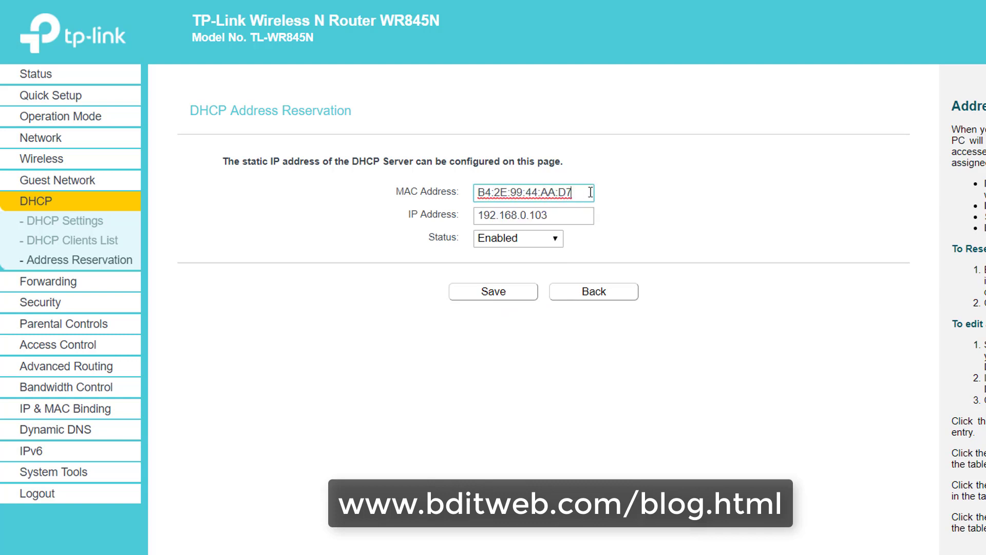
left_click_drag(586, 189, 518, 195)
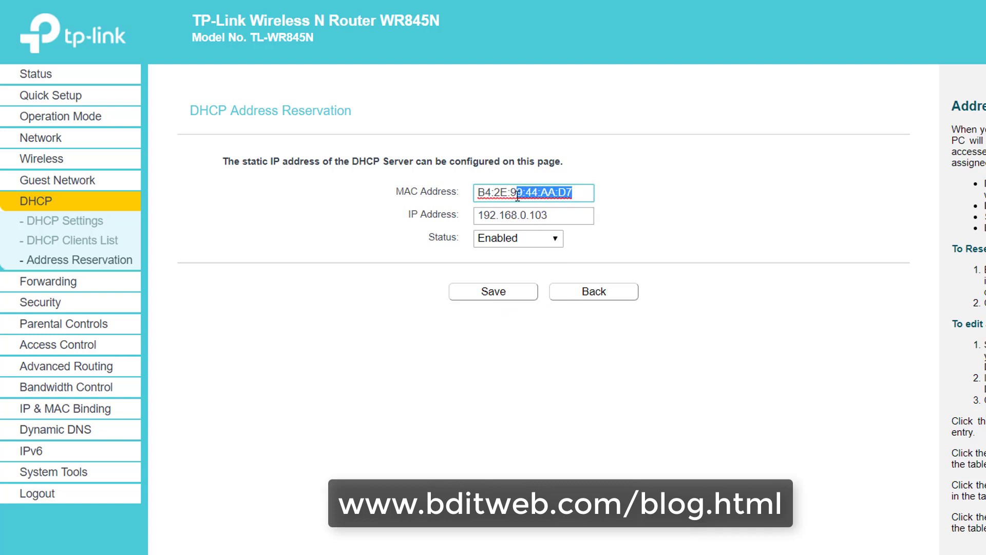
left_click(579, 193)
double_click(540, 215)
triple_click(562, 193)
left_click(585, 190)
left_click_drag(586, 190, 505, 193)
left_click(576, 193)
left_click_drag(577, 192, 433, 194)
Step: Recheck the reserved IP 192.168.0.103, then go back to the reservation list without saving
left_click_drag(568, 215, 519, 201)
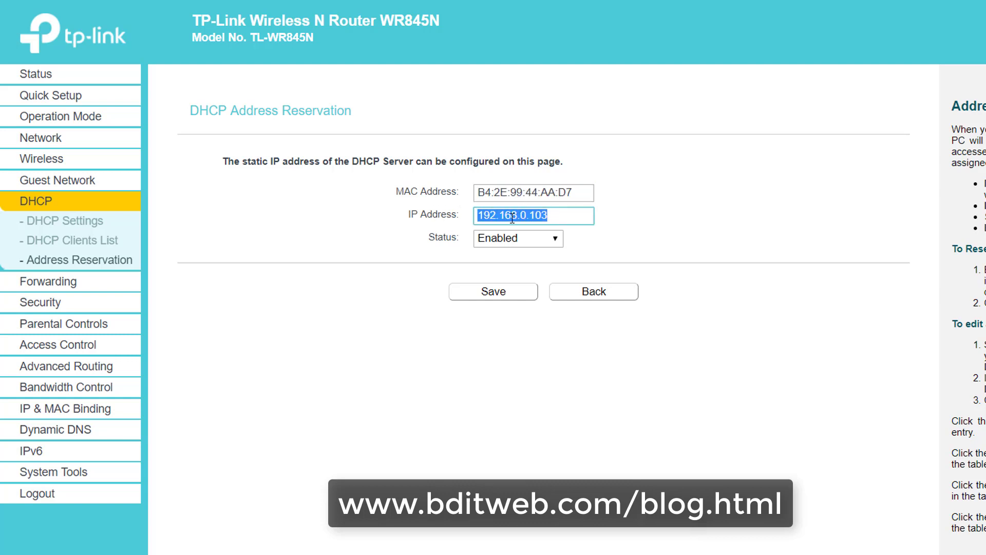
left_click(492, 192)
double_click(534, 192)
left_click(579, 192)
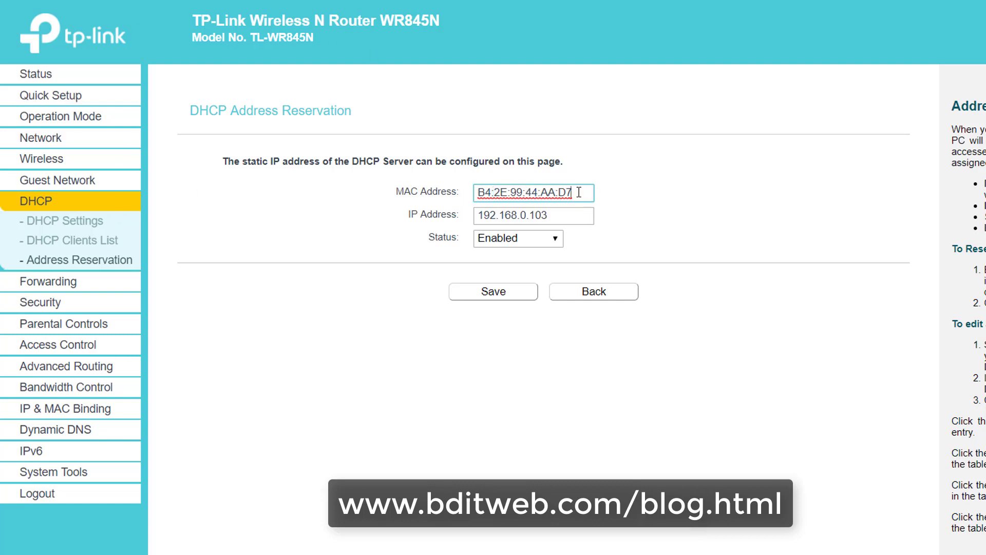
left_click(547, 213)
left_click_drag(552, 215, 498, 197)
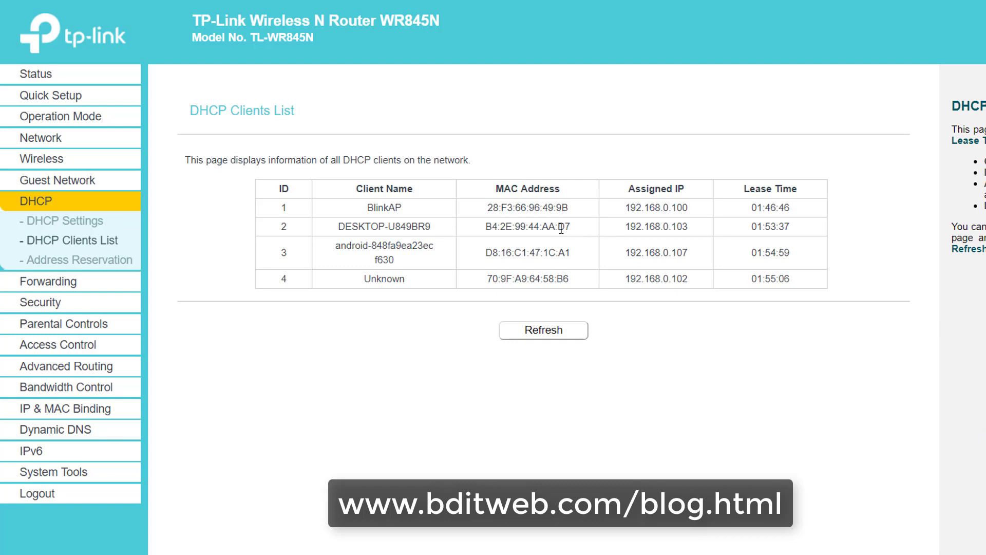
double_click(394, 227)
left_click(80, 260)
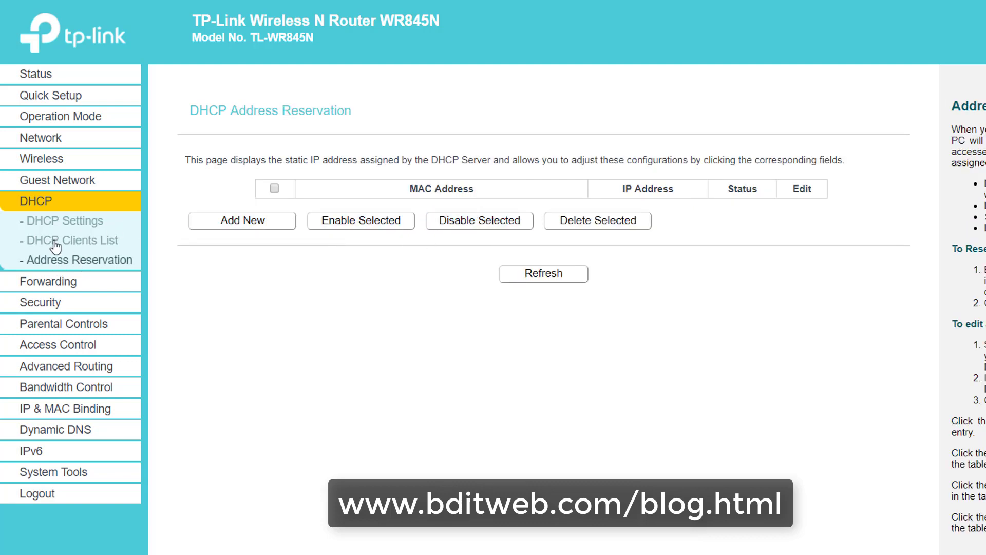
Step: Turn bandwidth control on and save the setting
left_click(83, 389)
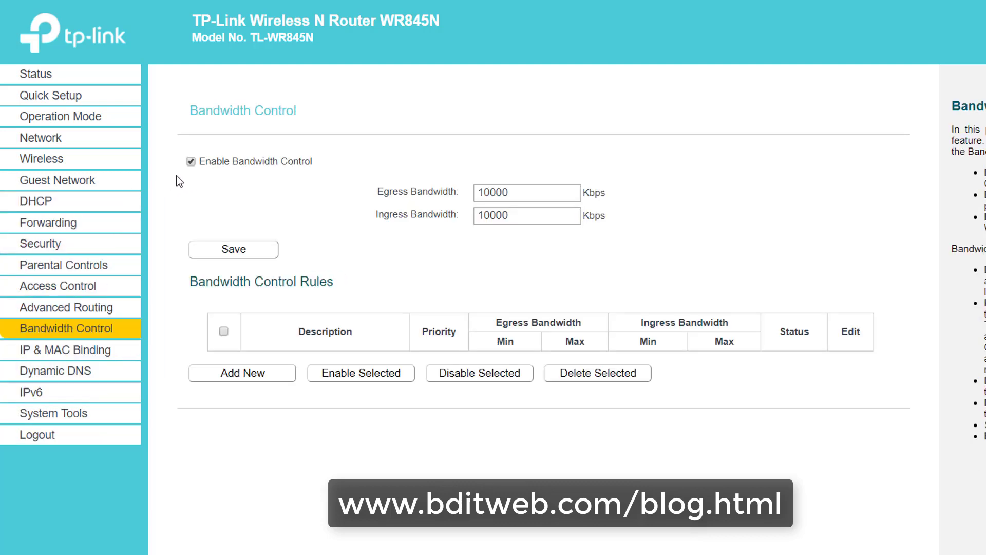
left_click(197, 162)
left_click(192, 161)
left_click(242, 257)
Step: Add an enabled bandwidth rule for IP 192.168.0.103 with egress minimum 500 and maximum 1000 Kbps
left_click(222, 379)
left_click(473, 160)
left_click(519, 188)
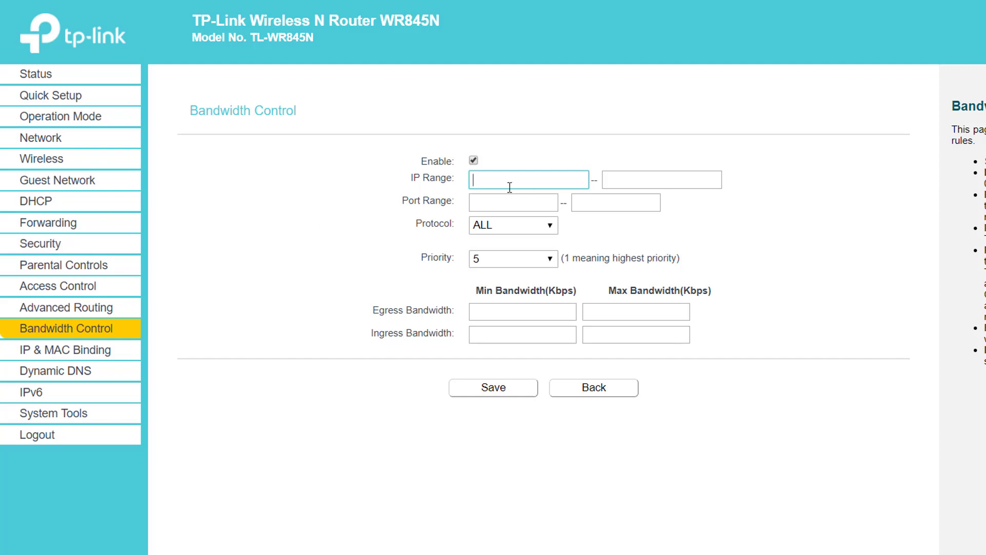
type("192.168.0.103")
left_click(505, 312)
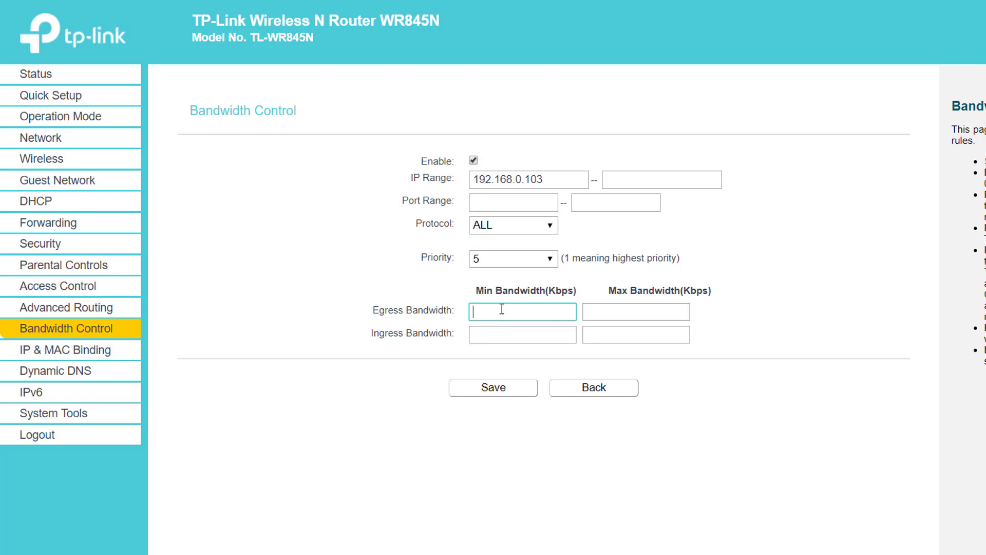
left_click(643, 310)
left_click(485, 315)
left_click(486, 335)
left_click(526, 311)
type("500")
left_click(606, 316)
type("1000")
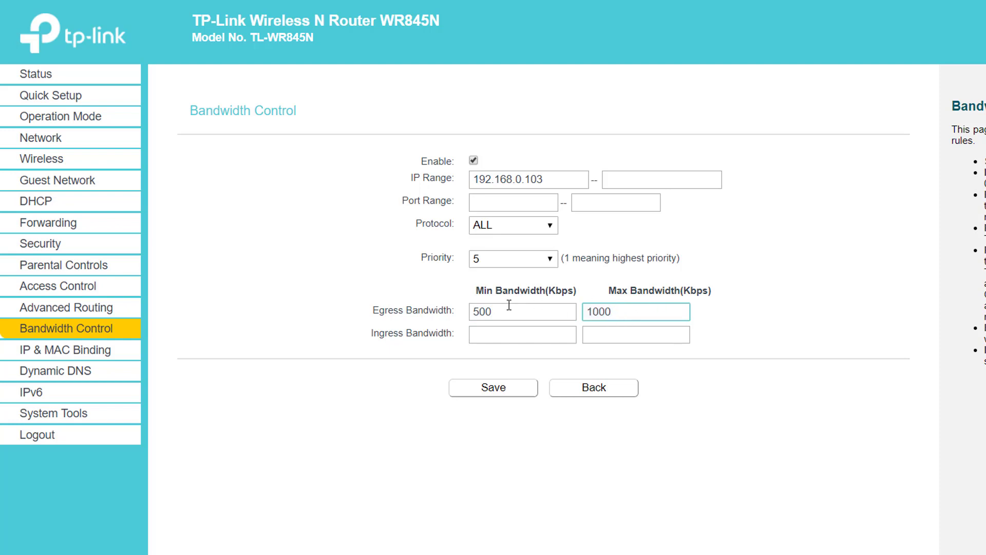
Step: Verify the egress values 500 and 1000 in the new rule
double_click(497, 311)
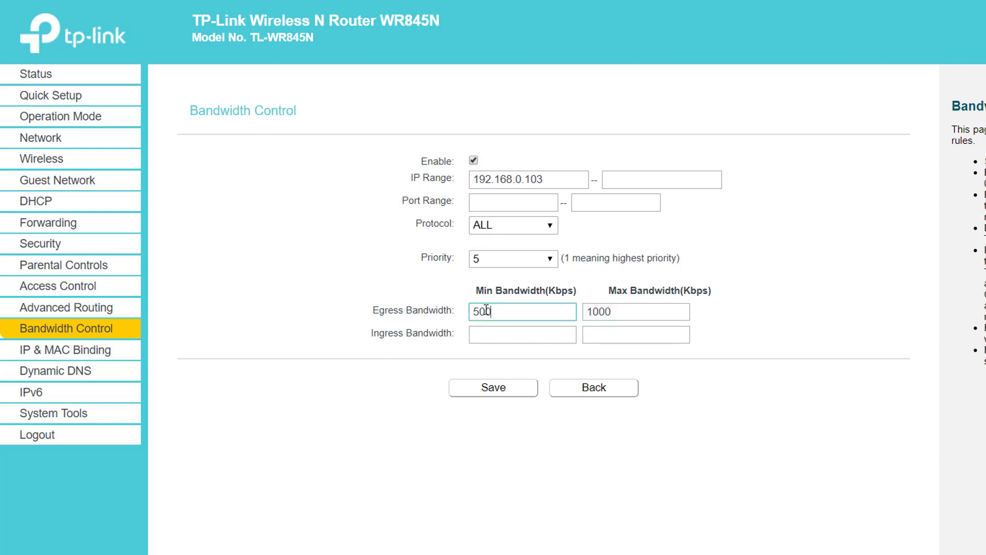
left_click(597, 308)
double_click(599, 311)
left_click(635, 314)
left_click_drag(622, 315, 589, 318)
left_click(635, 318)
double_click(598, 314)
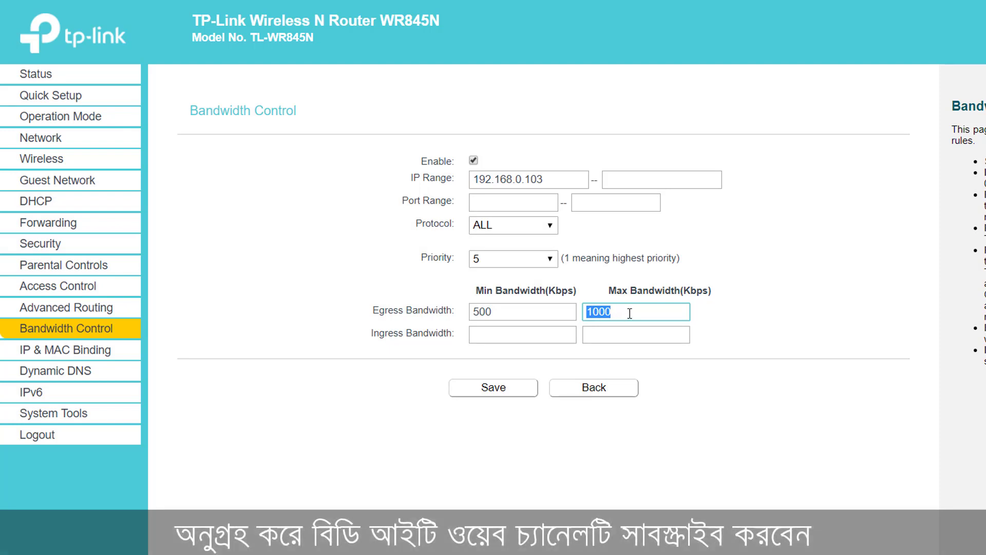
left_click(686, 294)
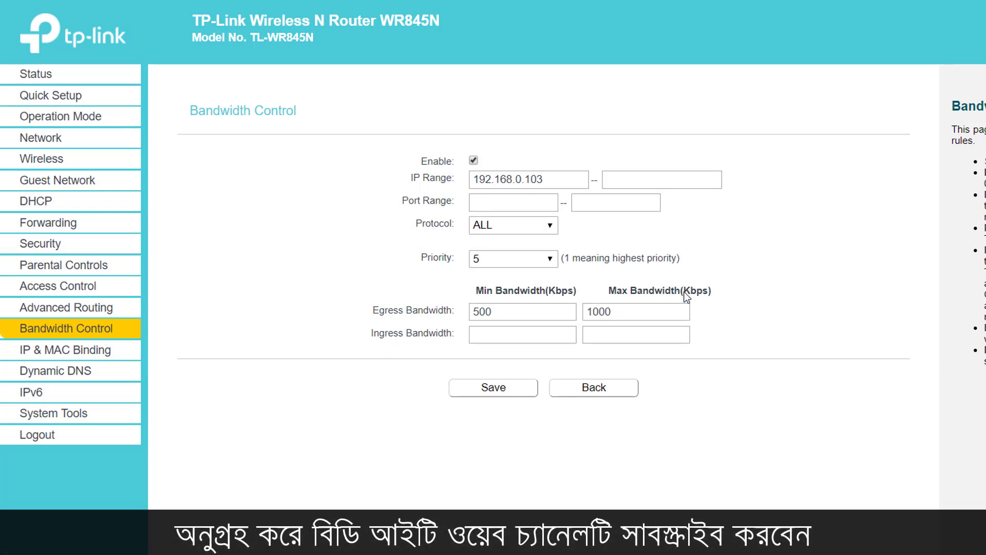
left_click_drag(371, 310, 458, 310)
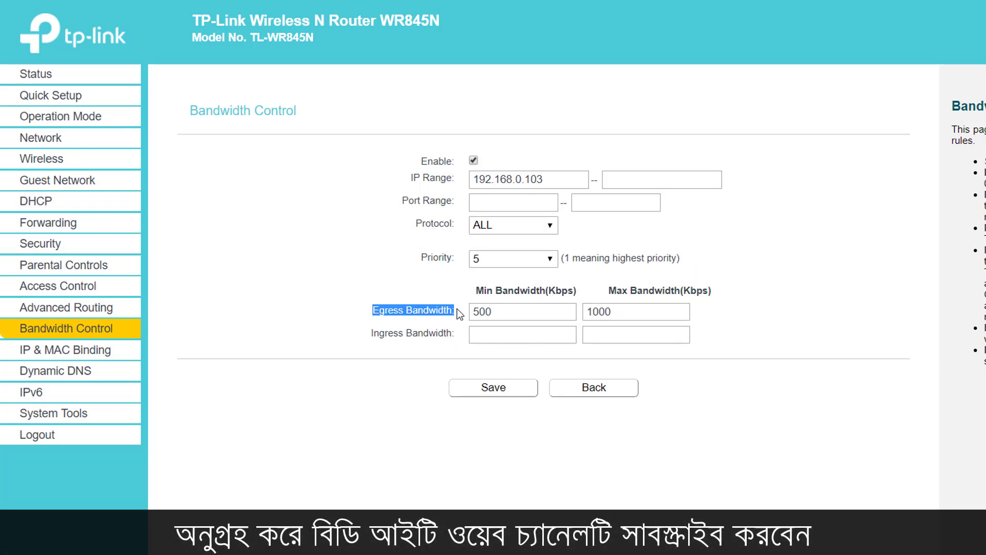
left_click_drag(373, 333, 467, 337)
Step: Set ingress minimum 500 and maximum 1000 Kbps, then recheck the egress and IP values
left_click(519, 342)
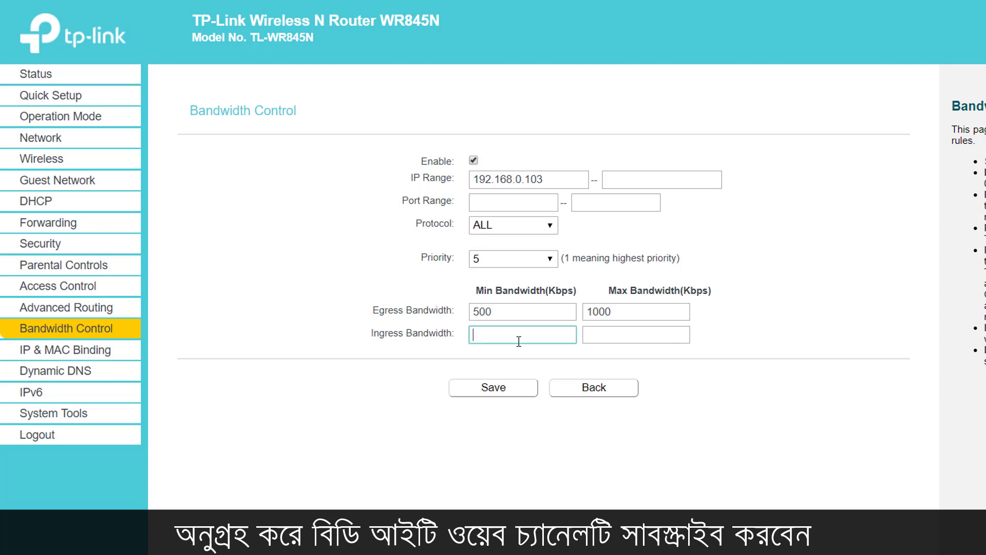
type("500")
left_click(627, 334)
type("1000")
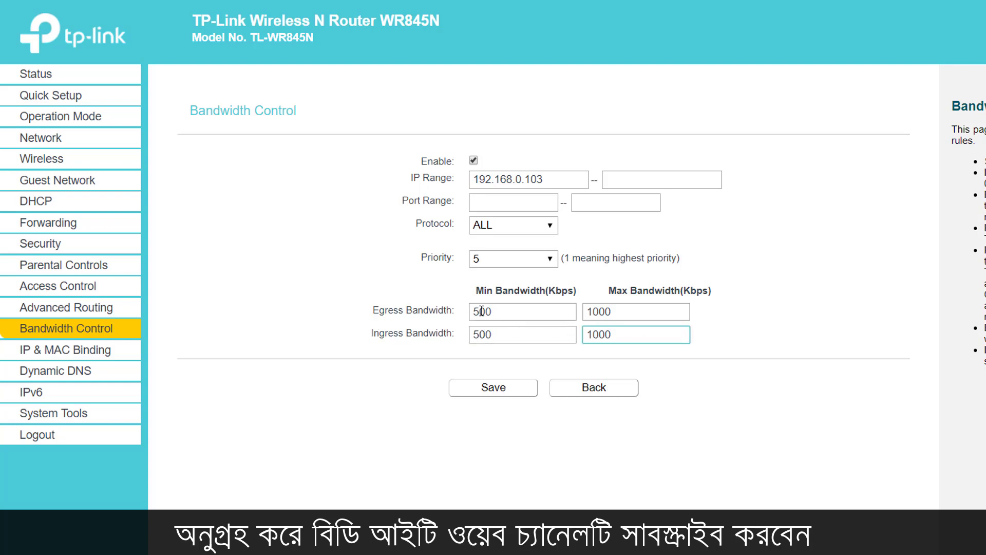
double_click(506, 310)
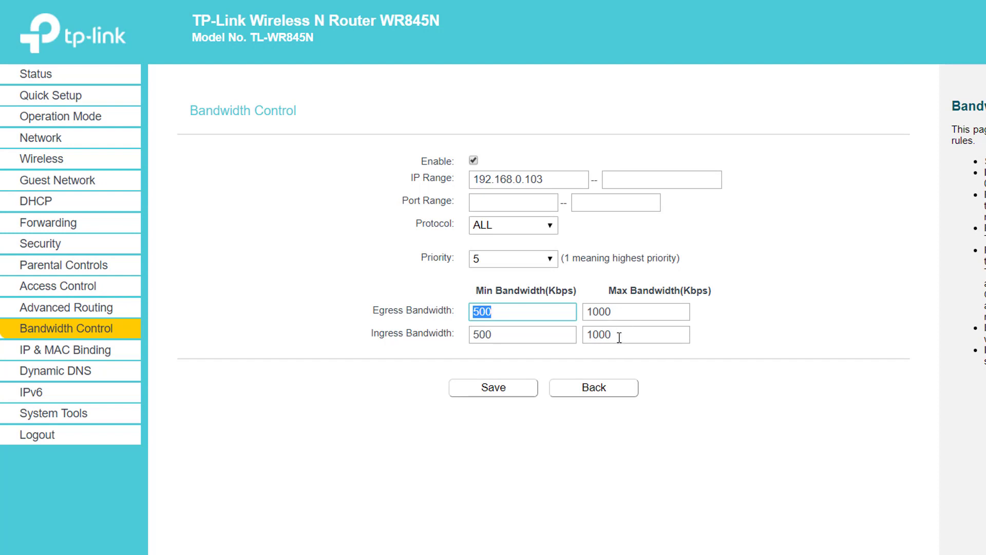
double_click(534, 179)
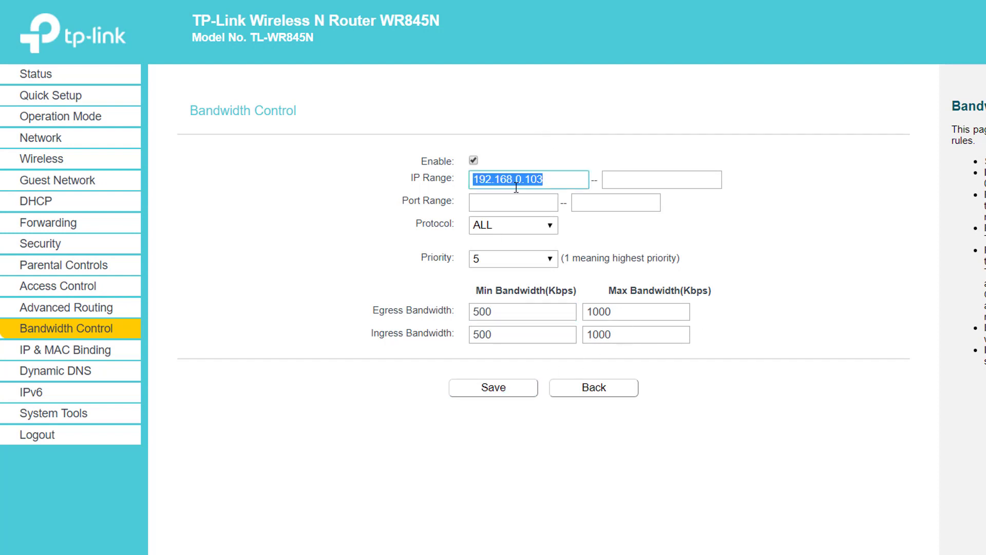
left_click(499, 314)
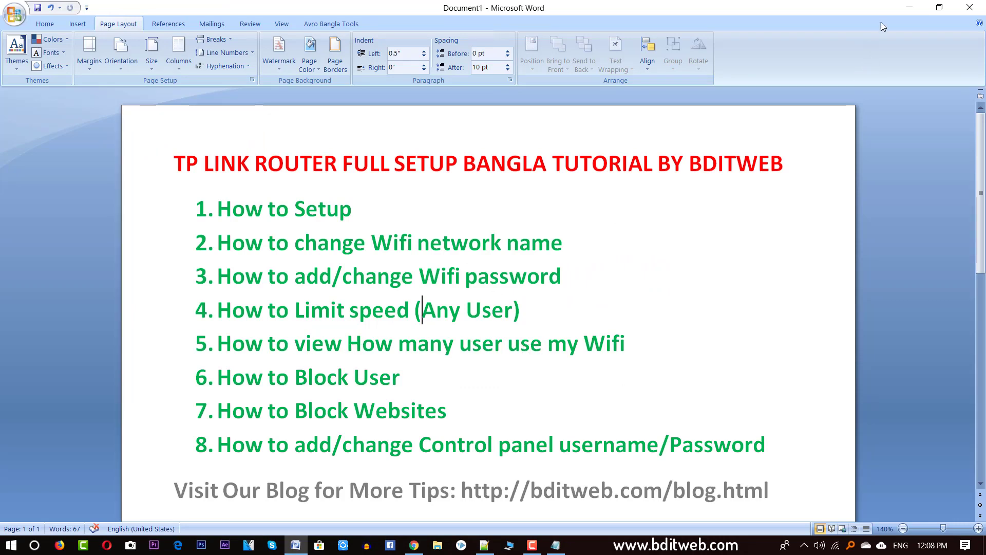
Step: Open the DHCP Clients List and look over the connected clients' MAC addresses
left_click(909, 7)
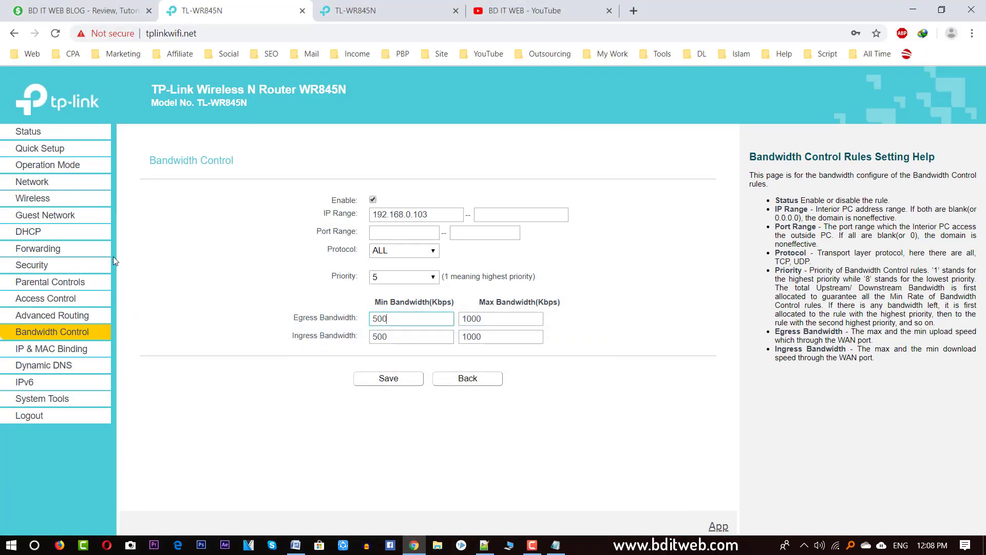
left_click(34, 232)
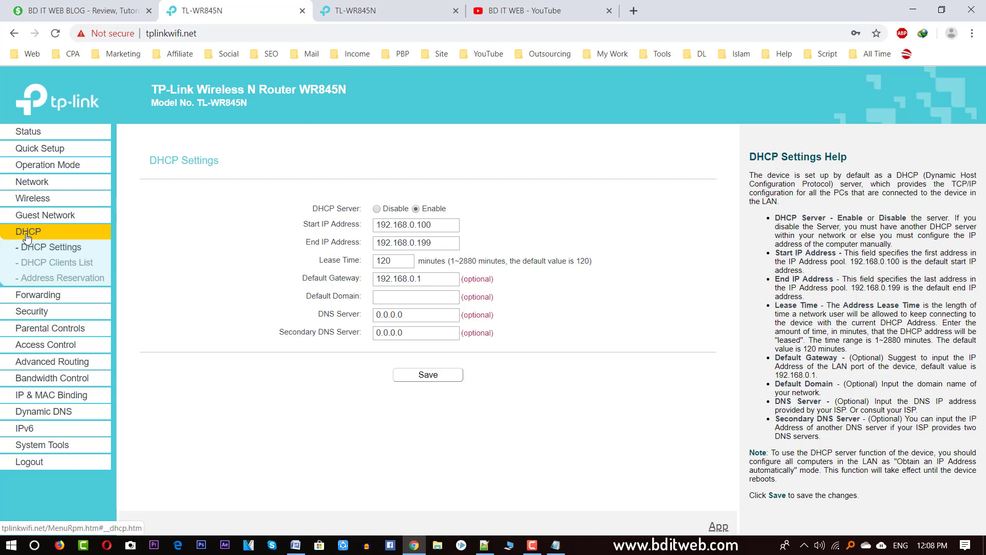
left_click(34, 266)
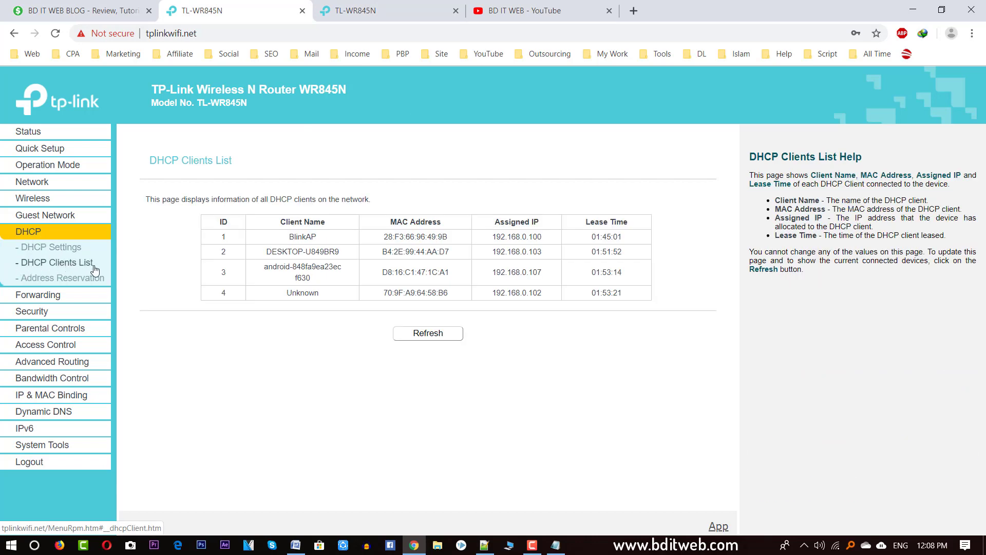
left_click_drag(285, 223, 658, 277)
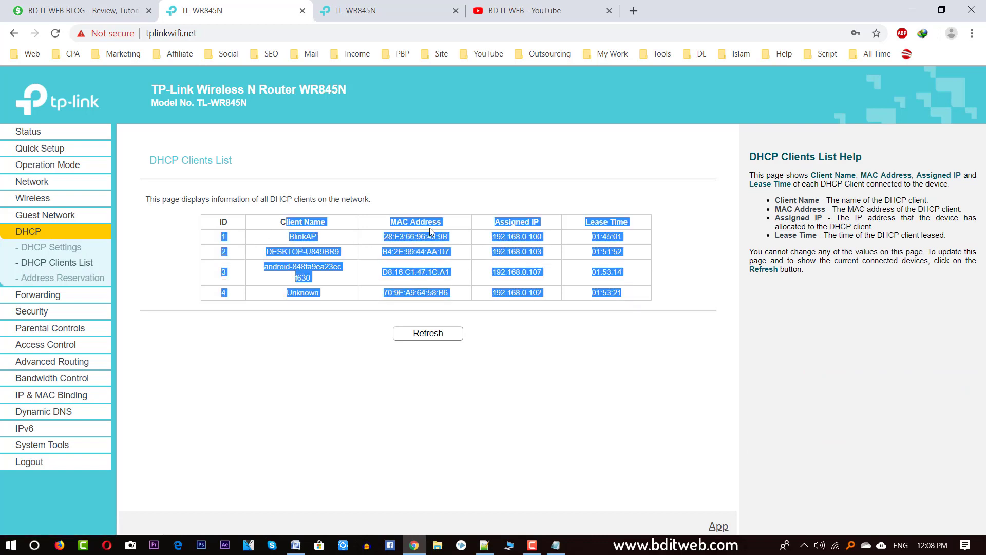
double_click(399, 252)
Step: Check the Word outline's How to Block User topic, review the android and Unknown clients, then open Wireless
left_click(291, 548)
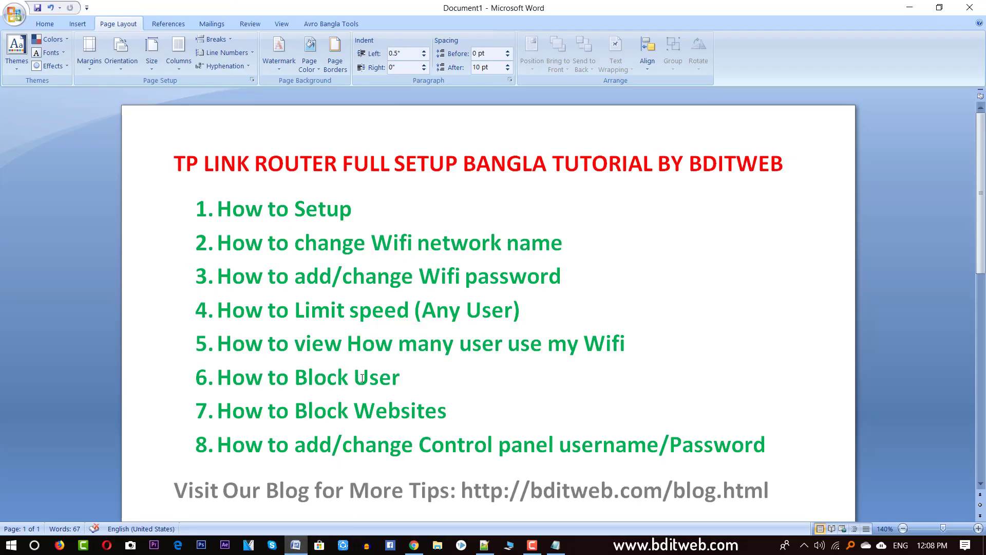
triple_click(406, 380)
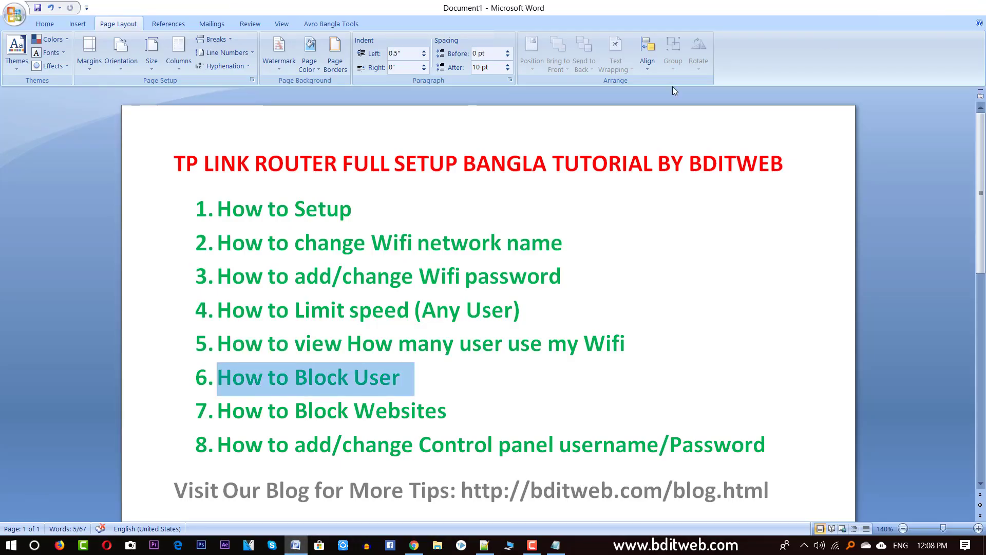
key("alt+Tab")
double_click(287, 267)
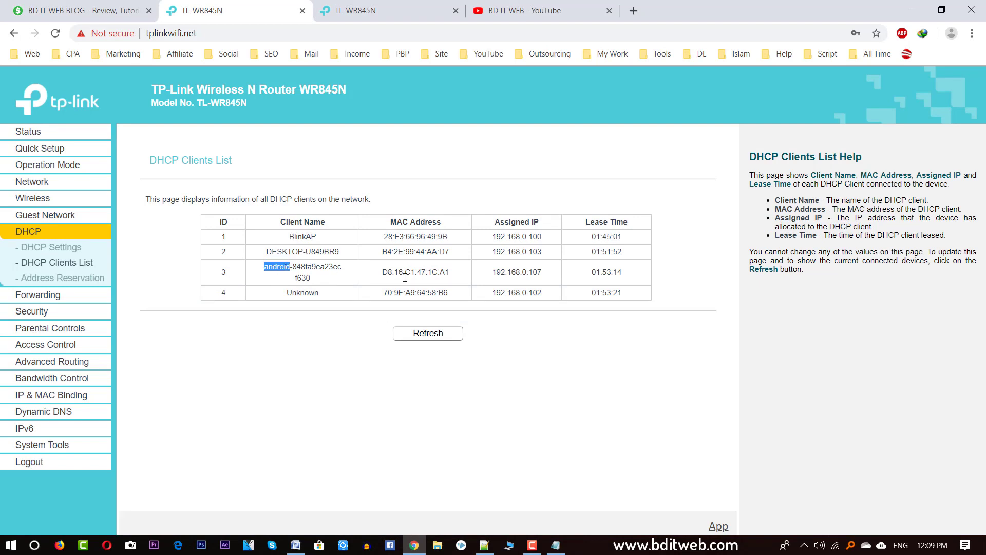
double_click(304, 292)
left_click_drag(448, 292, 321, 248)
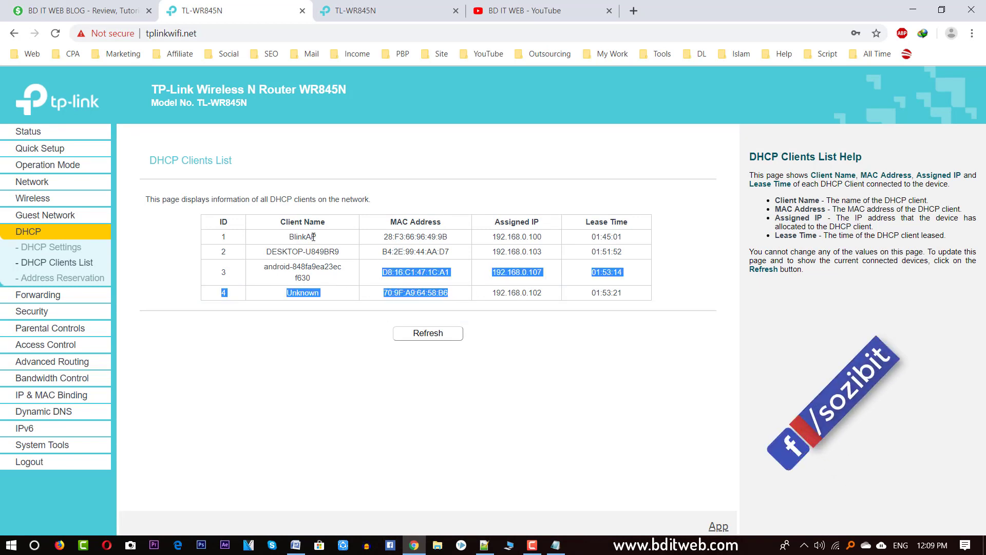
double_click(521, 293)
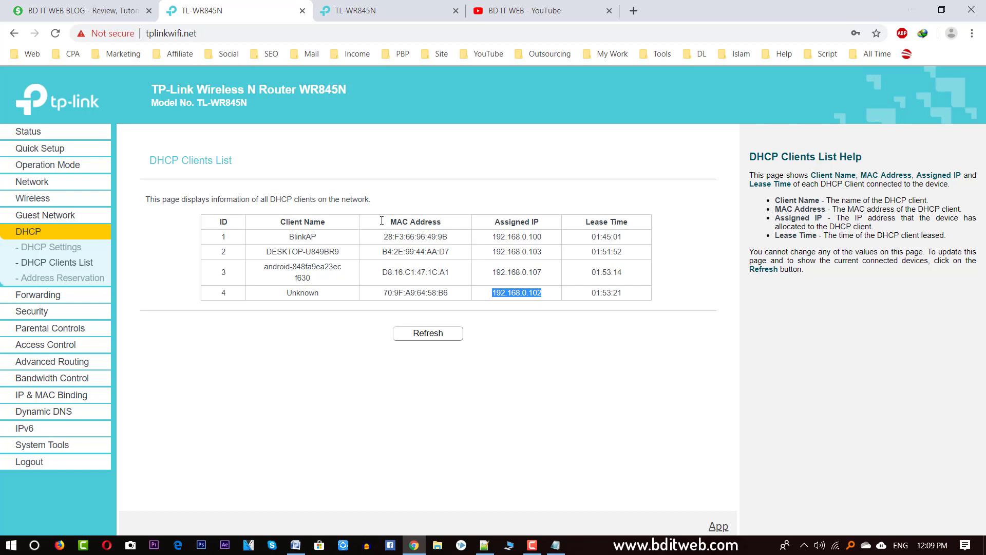
left_click(32, 197)
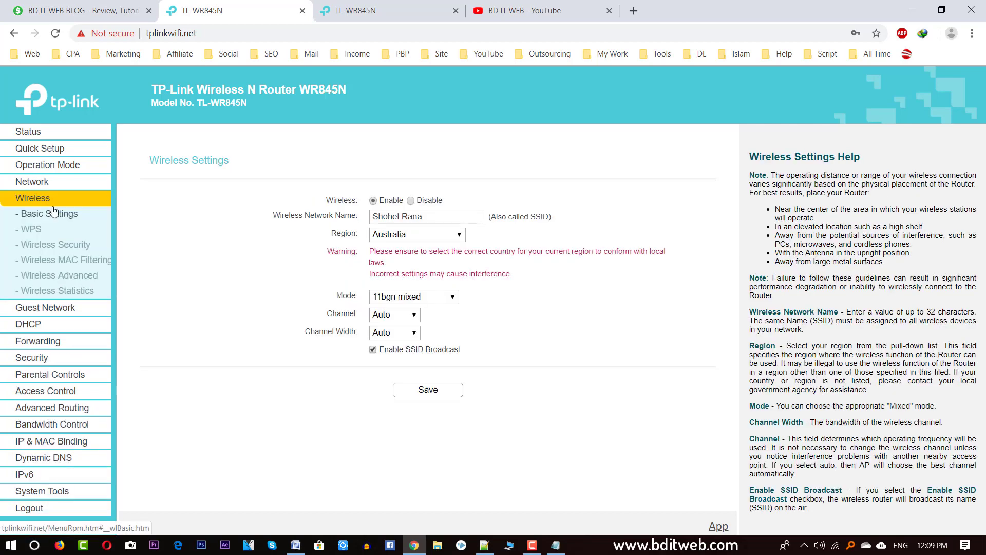
Step: Enable Wireless MAC Filtering and keep the rule denying the listed stations
left_click(83, 262)
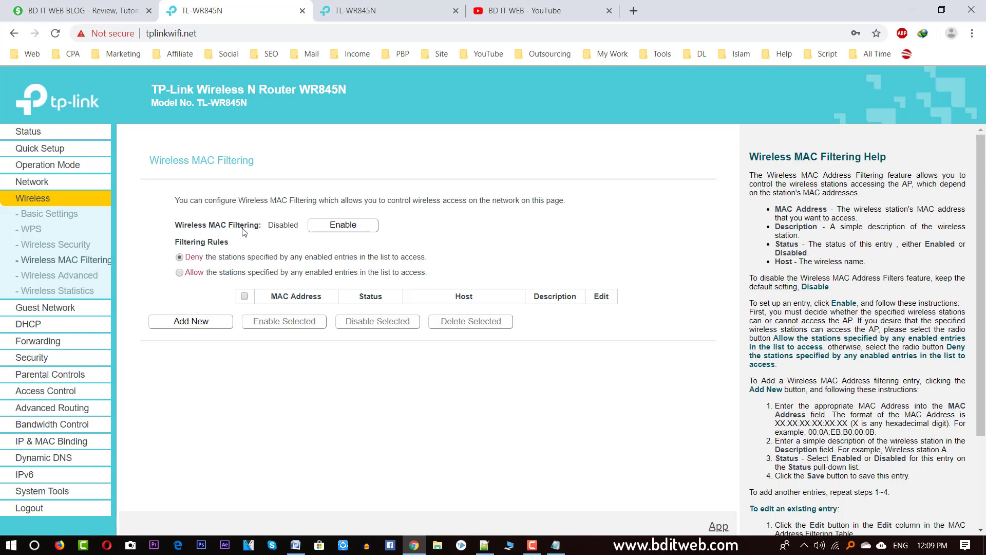
left_click(357, 228)
double_click(282, 226)
left_click(192, 259)
left_click_drag(176, 242, 232, 244)
left_click(193, 261)
triple_click(192, 261)
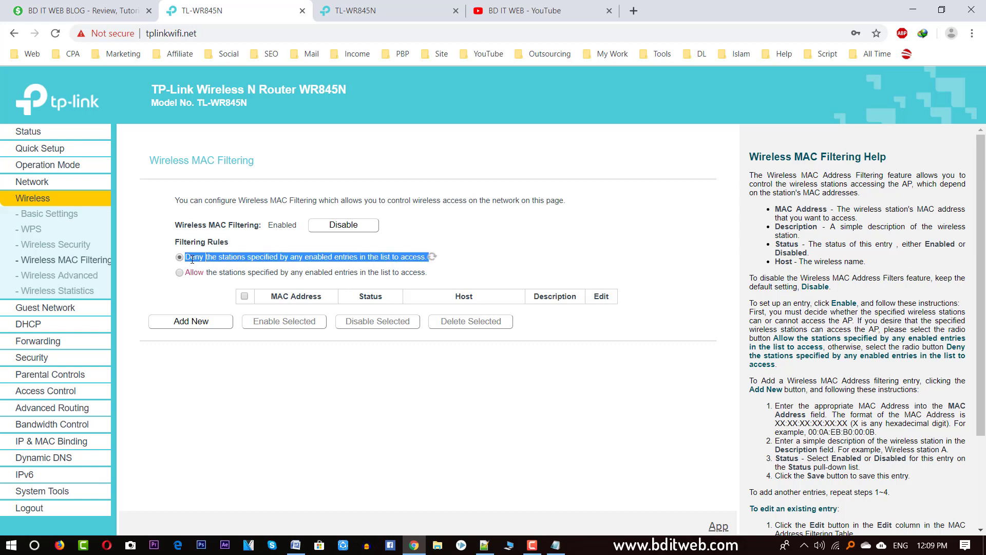
left_click(192, 260)
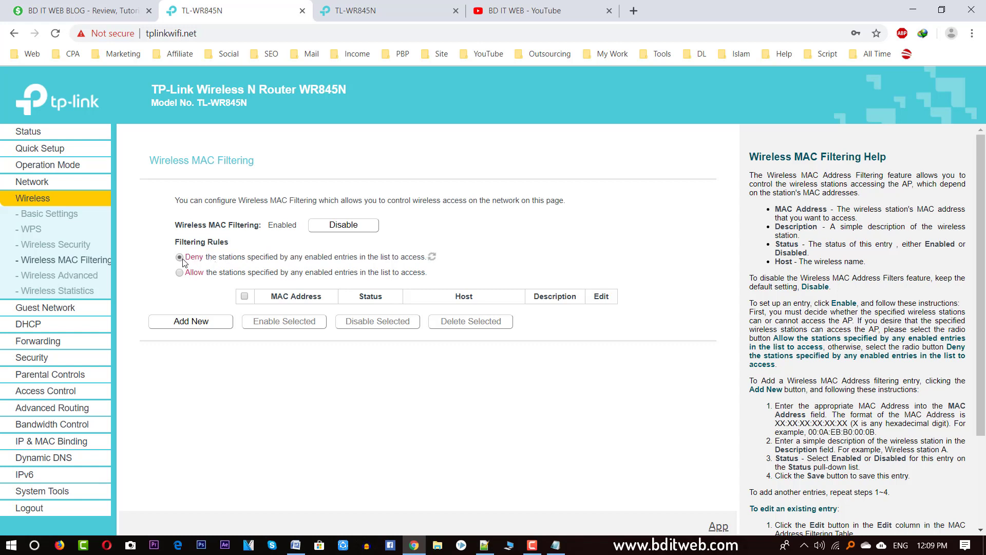
left_click(213, 327)
Step: Copy DESKTOP-U849BR9's MAC address from the DHCP Clients List
left_click(219, 318)
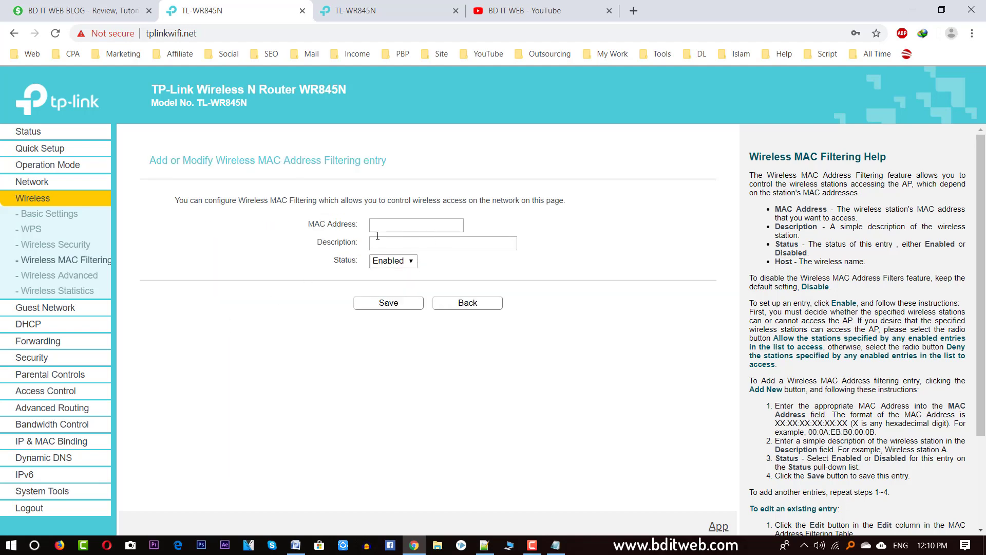
left_click(30, 327)
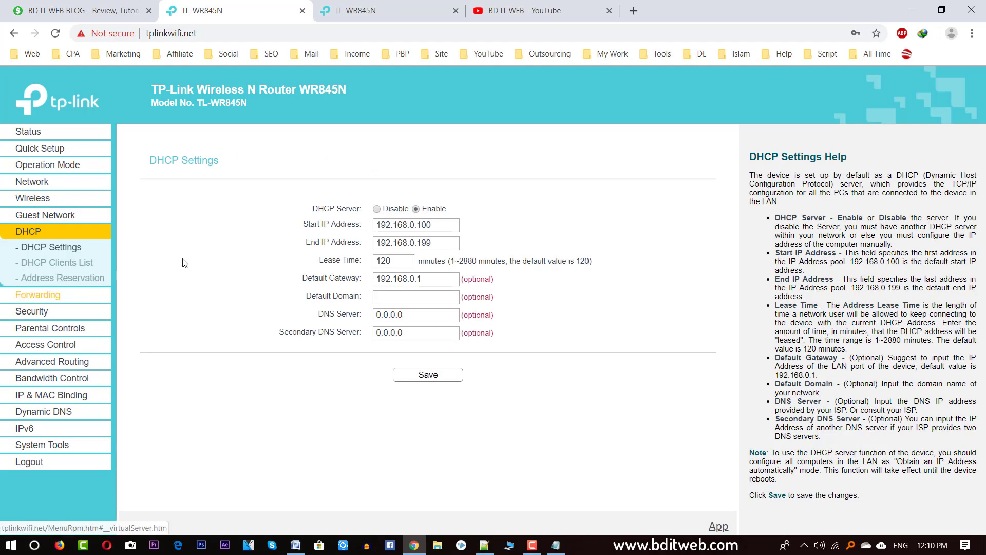
left_click(69, 264)
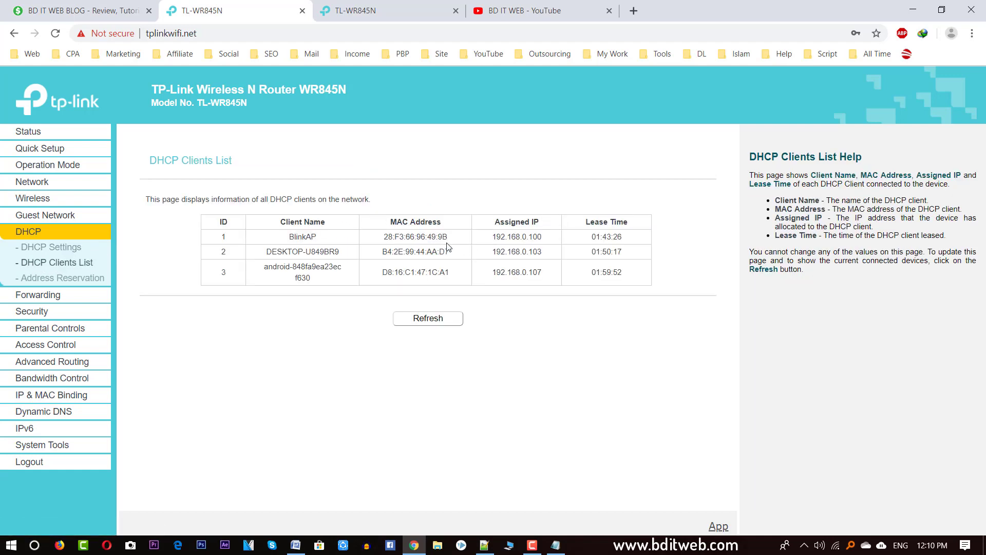
triple_click(322, 252)
left_click(397, 250)
triple_click(422, 254)
key("ctrl+c")
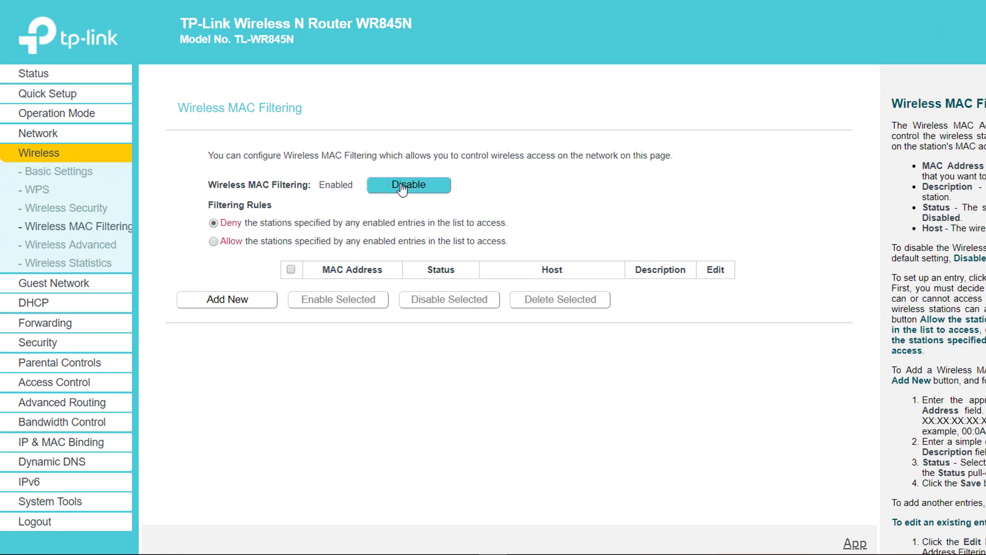
Step: Add and save a MAC filtering entry with the pasted address B4:2E:99:44:AA:D7
left_click(248, 298)
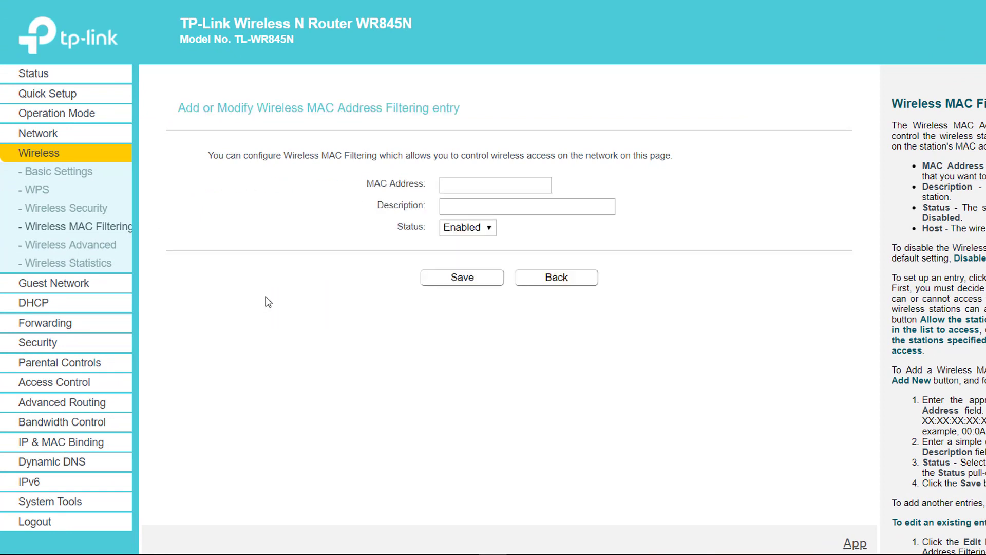
left_click(481, 188)
key("ctrl+v")
left_click(508, 202)
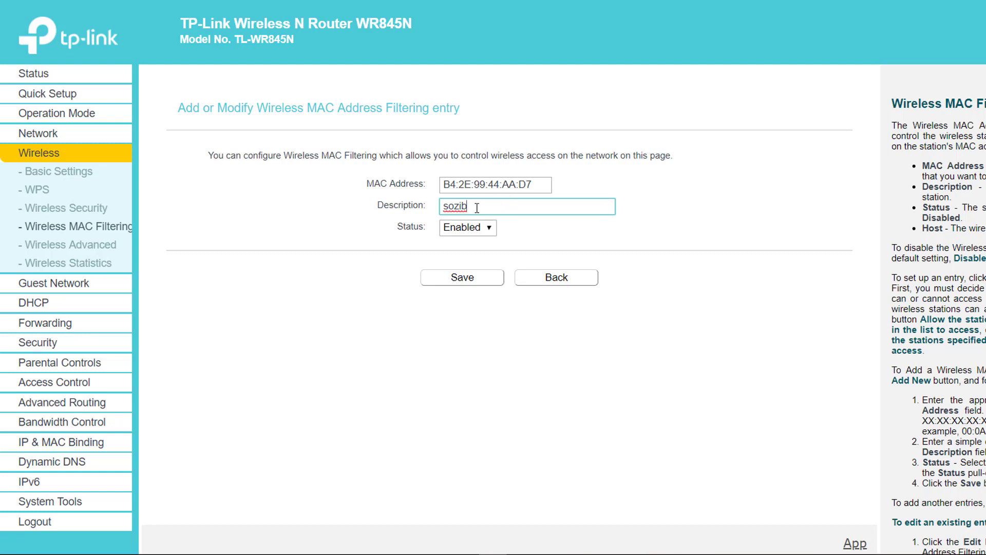
left_click(468, 281)
left_click_drag(316, 287, 458, 291)
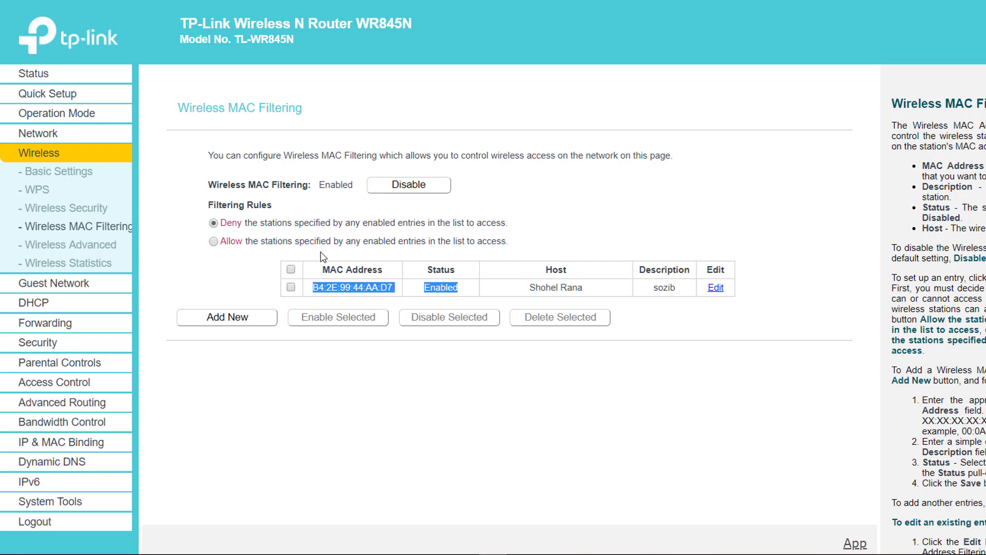
triple_click(353, 284)
triple_click(380, 288)
left_click(214, 242)
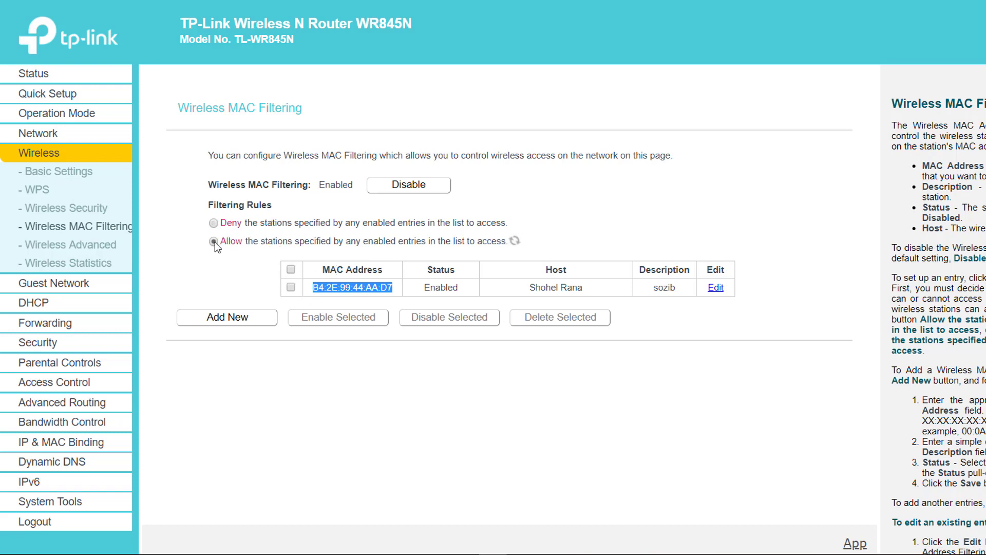
left_click(339, 287)
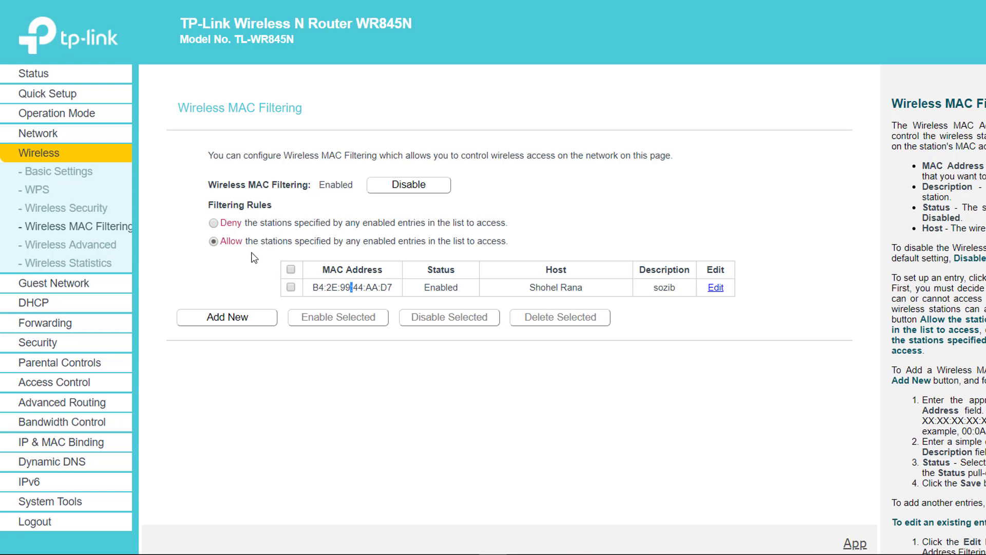
left_click_drag(392, 288, 367, 287)
left_click(213, 222)
left_click(344, 287)
triple_click(344, 287)
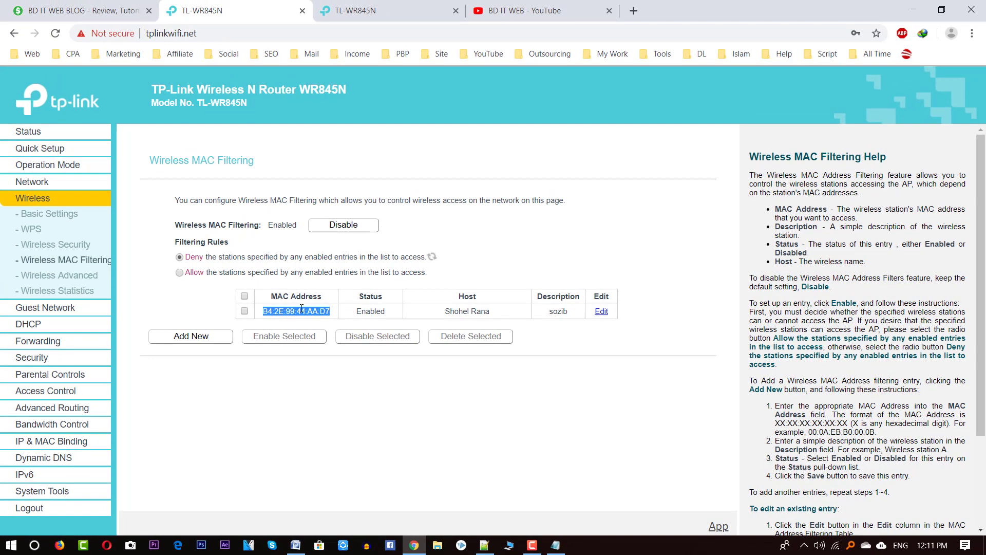
double_click(301, 310)
left_click(295, 544)
left_click_drag(221, 368, 458, 369)
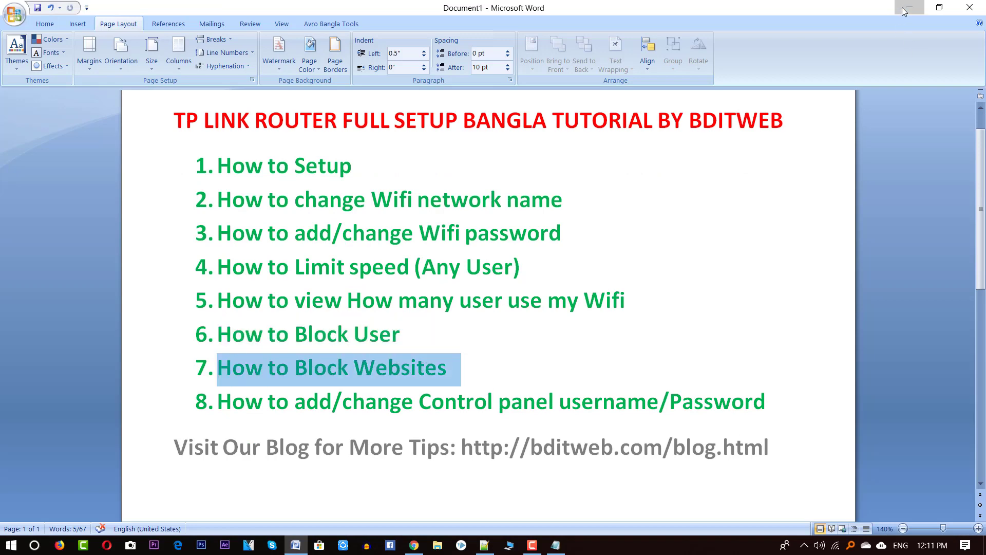
left_click(902, 10)
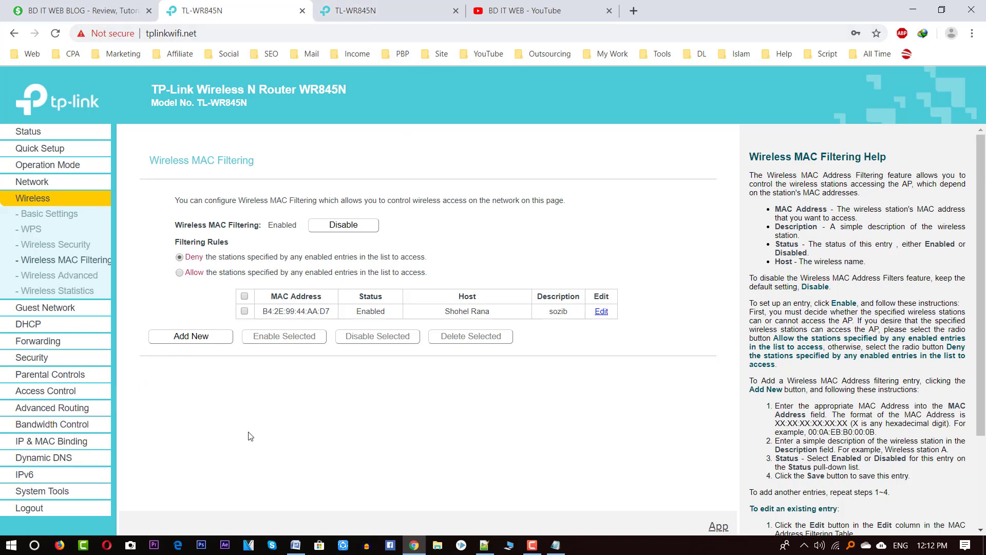
Step: Start a new Access Control host entry using MAC Address as the identification mode
left_click(48, 392)
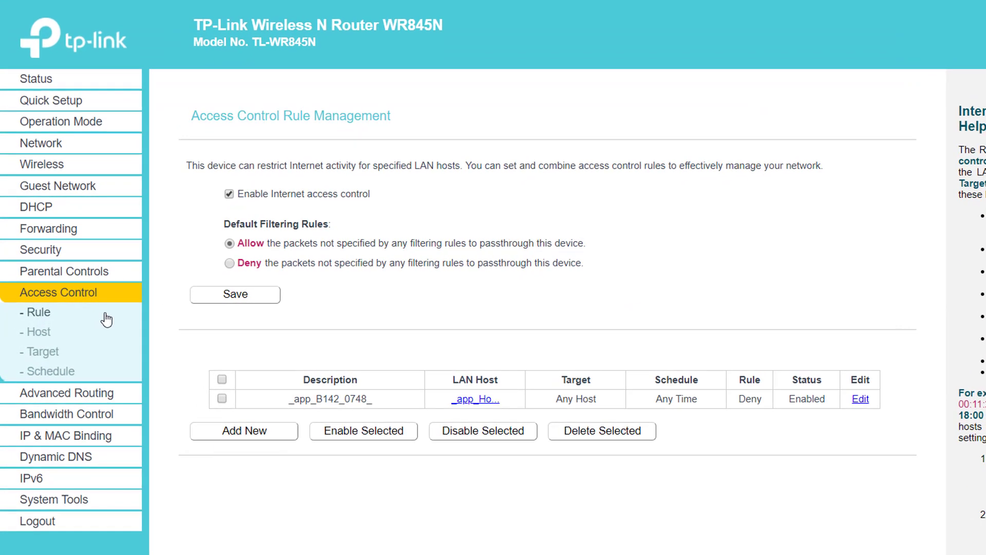
left_click(43, 331)
left_click(273, 291)
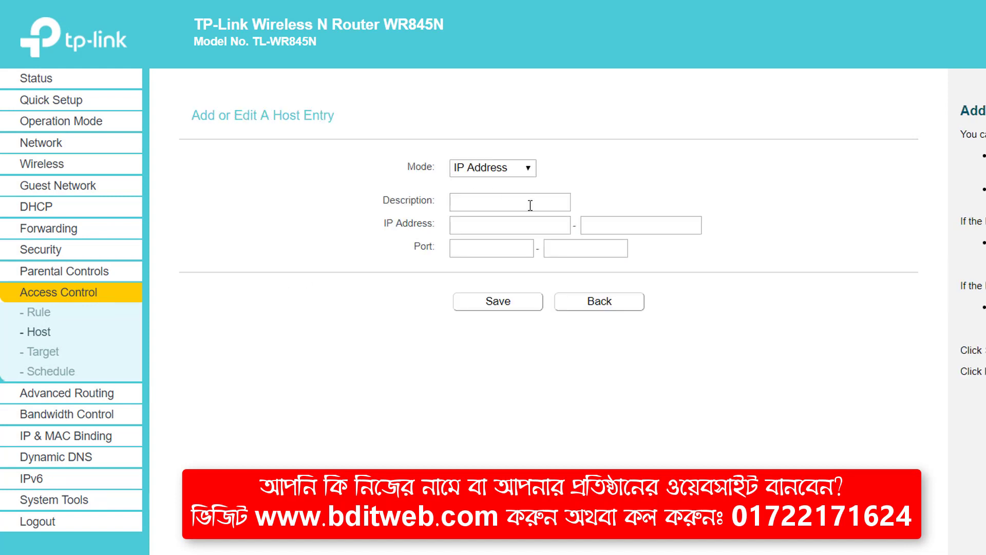
left_click(502, 169)
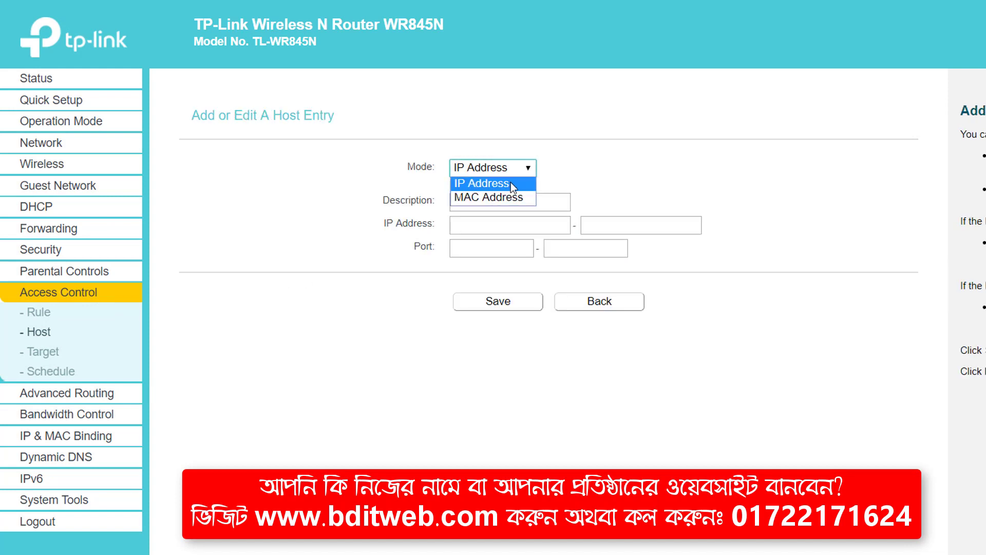
left_click(505, 197)
left_click(482, 169)
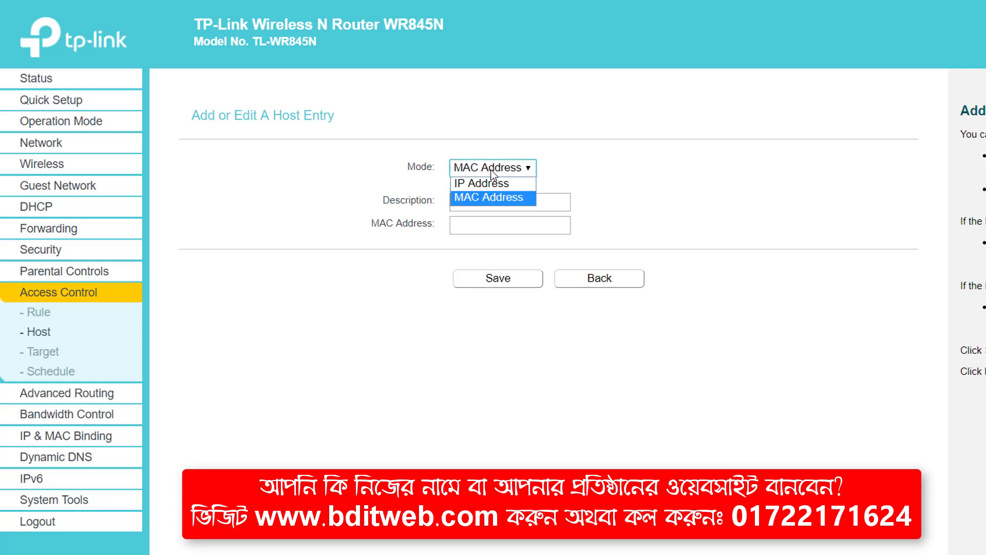
left_click(516, 198)
Step: Give the host a short description and MAC B4:2E:99:44:AA:D7, then save it
left_click(480, 200)
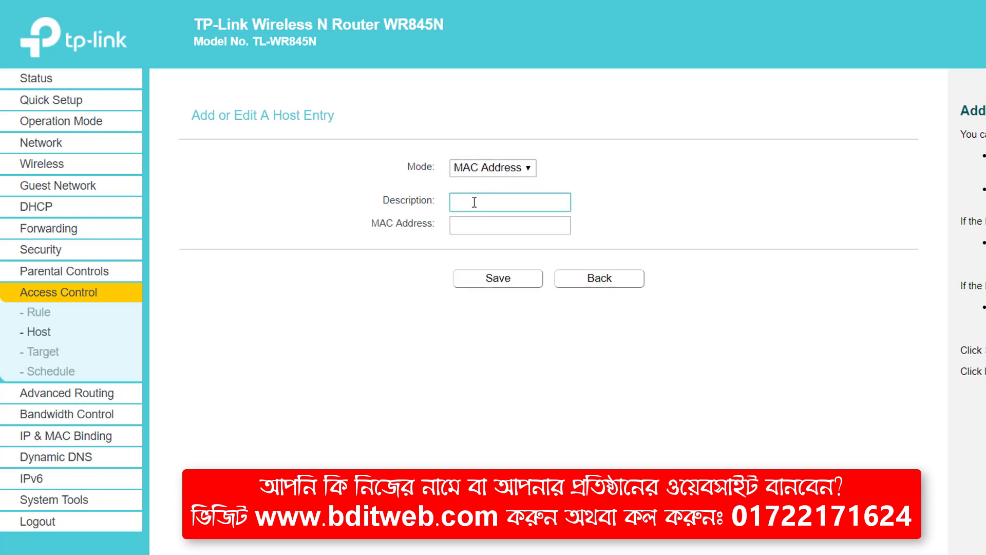
type("Ripon")
left_click(461, 229)
left_click(508, 246)
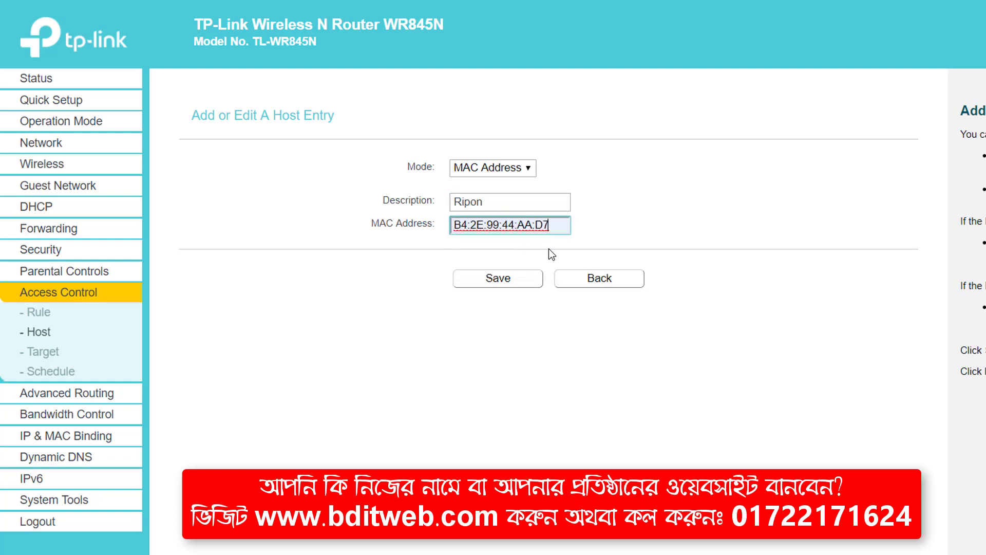
left_click(502, 283)
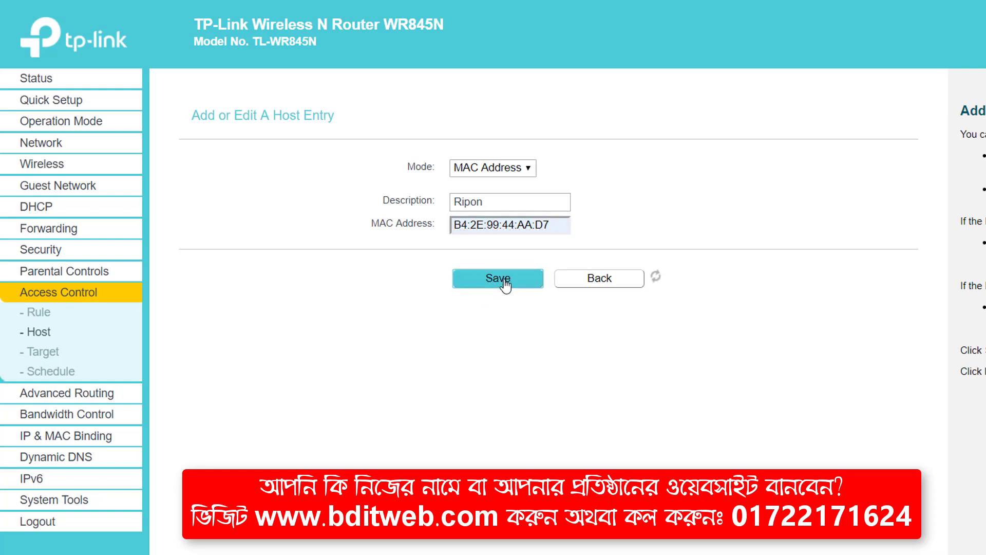
left_click_drag(364, 278, 403, 281)
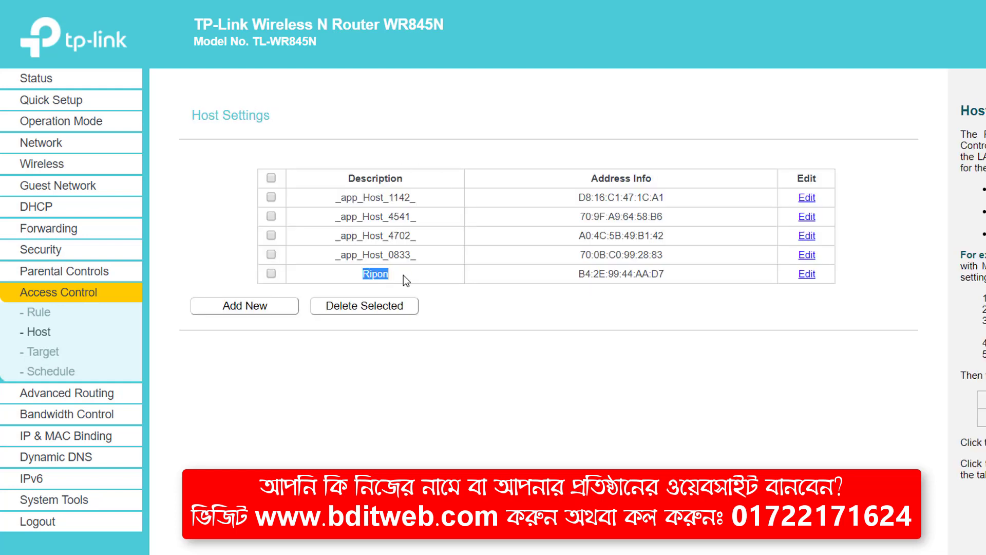
left_click(44, 354)
Step: Start a new URL Address target described 'Youtube' and add youtube.com to its list
left_click(280, 218)
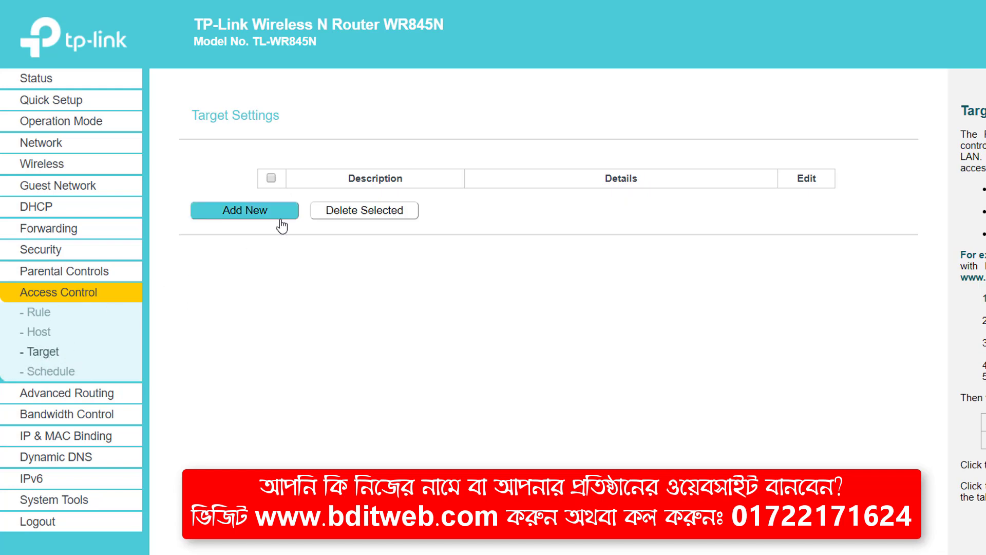
left_click(259, 212)
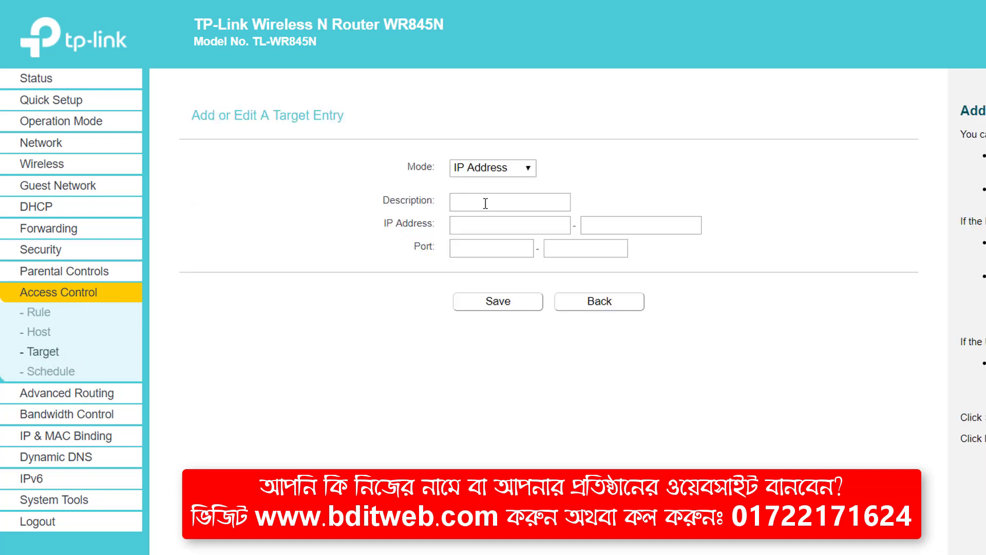
left_click(506, 167)
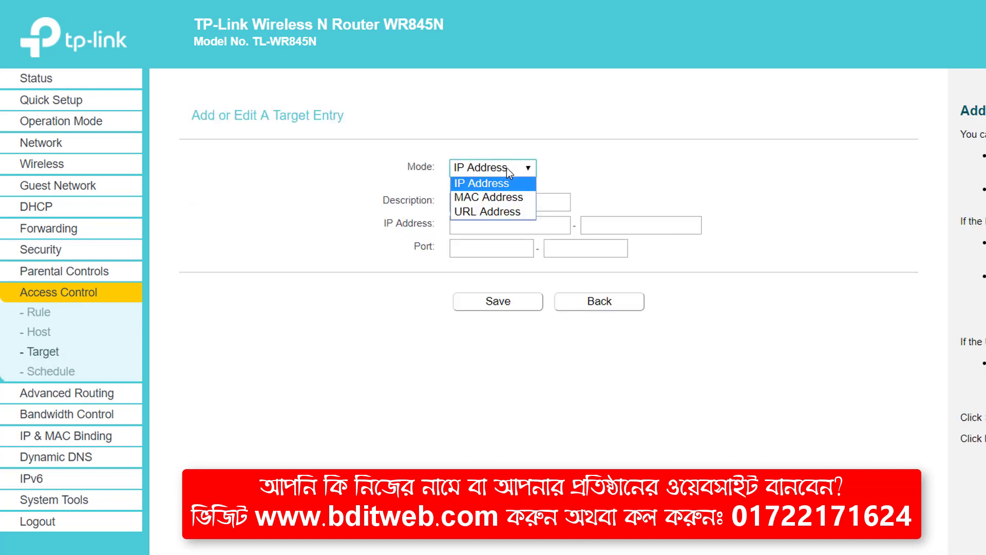
left_click(517, 212)
left_click(480, 205)
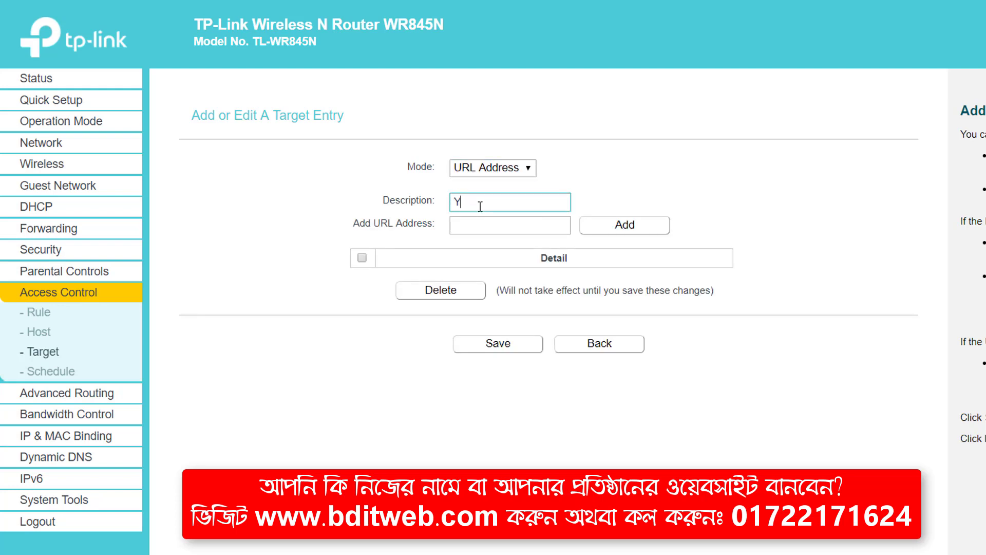
type("Youtube")
left_click(504, 220)
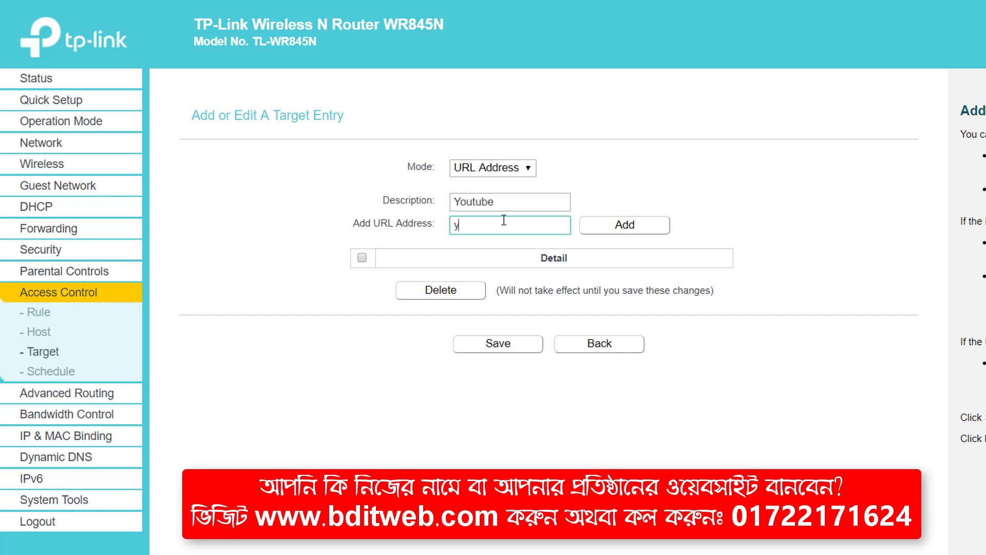
type("youtube.com")
left_click(624, 228)
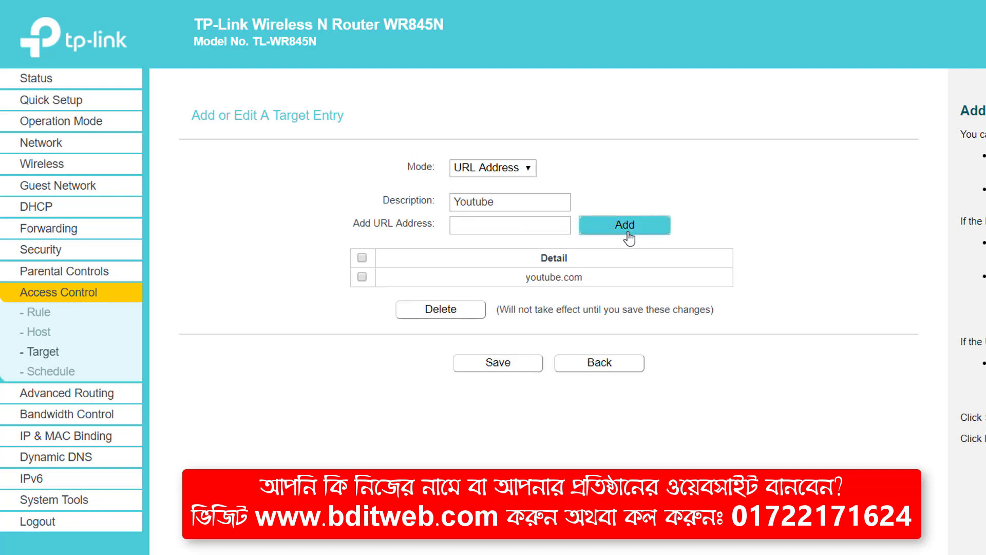
Step: Change the target description to 'Facebook', add facebook.com, and save the target
left_click_drag(507, 204, 451, 203)
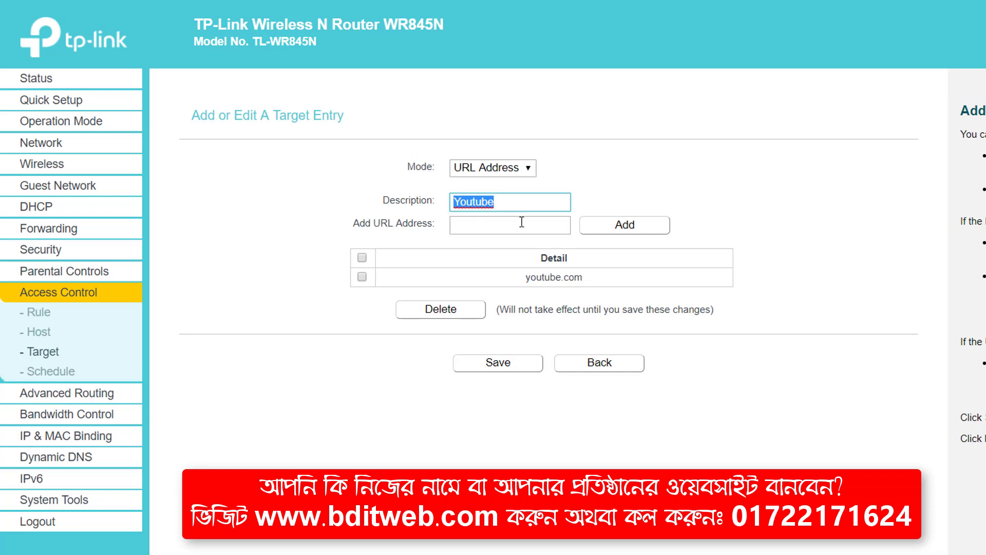
type("Facebook")
left_click(507, 228)
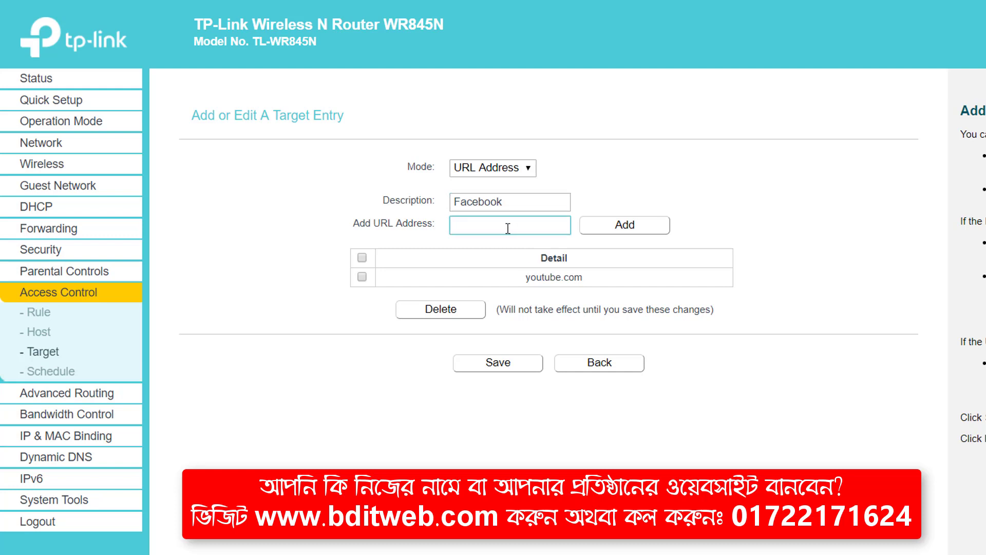
type("facebook.com")
key("Tab")
key("Return")
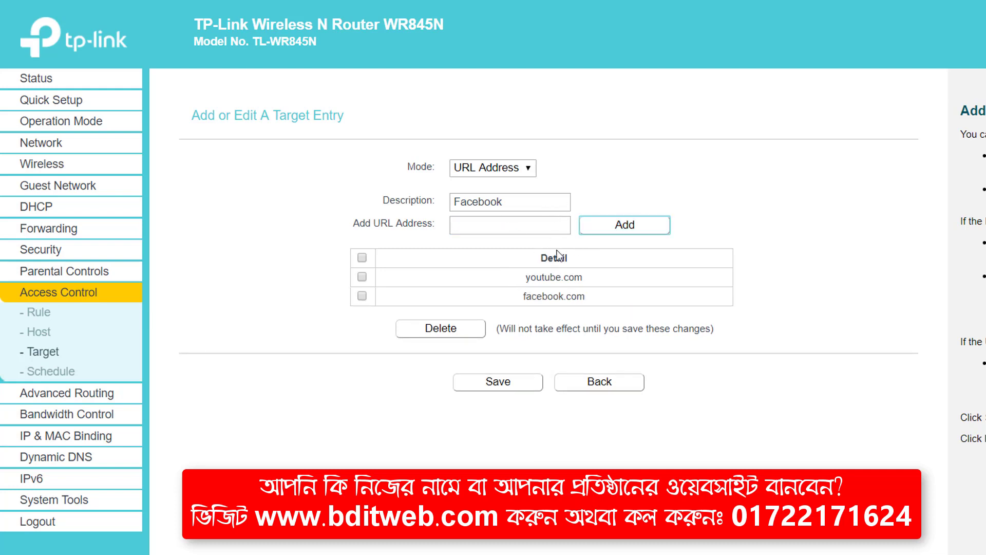
left_click(502, 381)
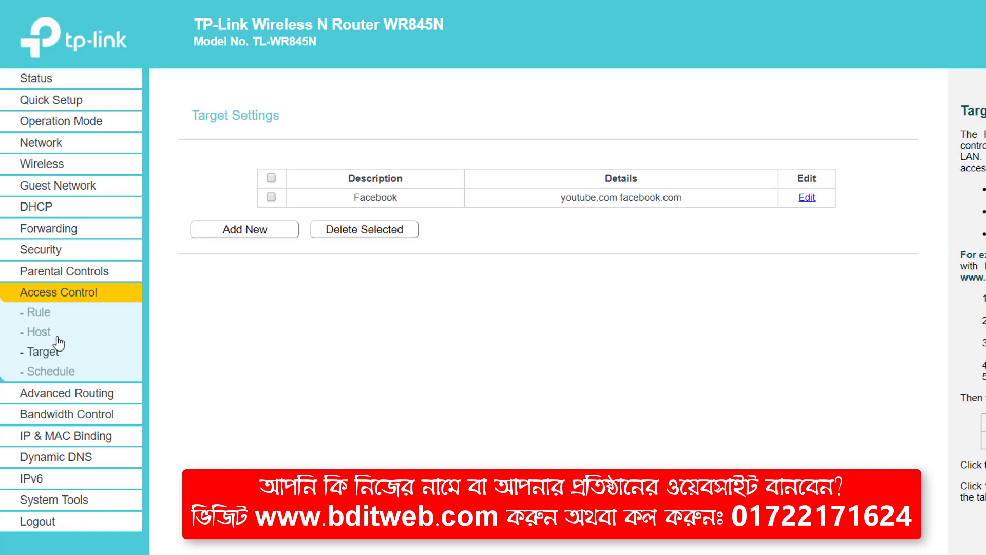
left_click(38, 316)
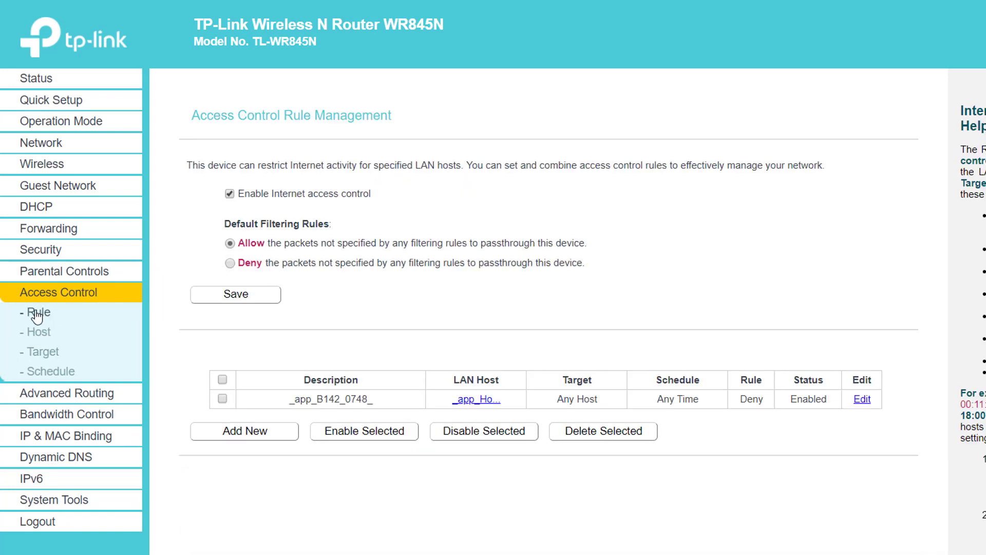
Step: Save deny-by-default filtering and begin a new rule named 'Website Block'
left_click(277, 431)
left_click(252, 296)
left_click(251, 438)
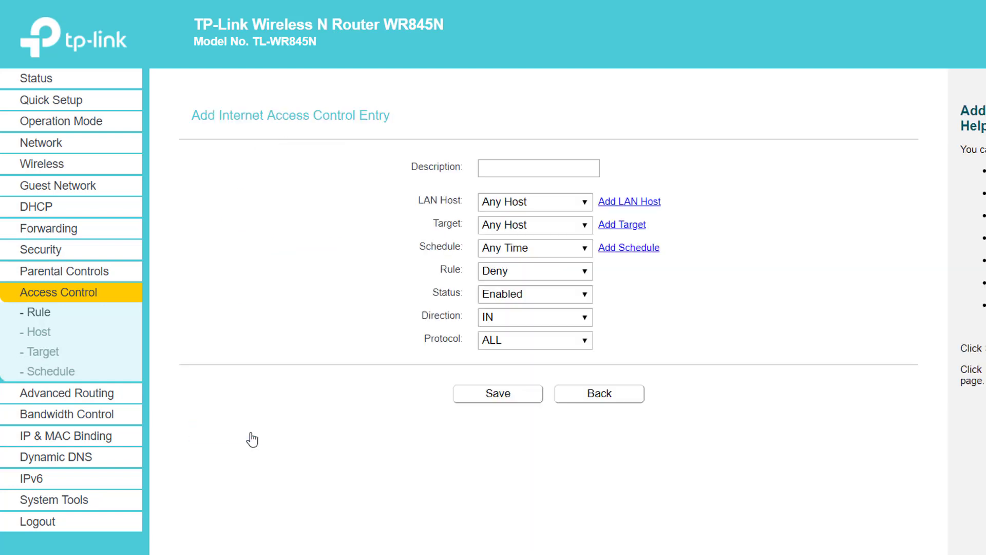
left_click(533, 167)
type("Website Block")
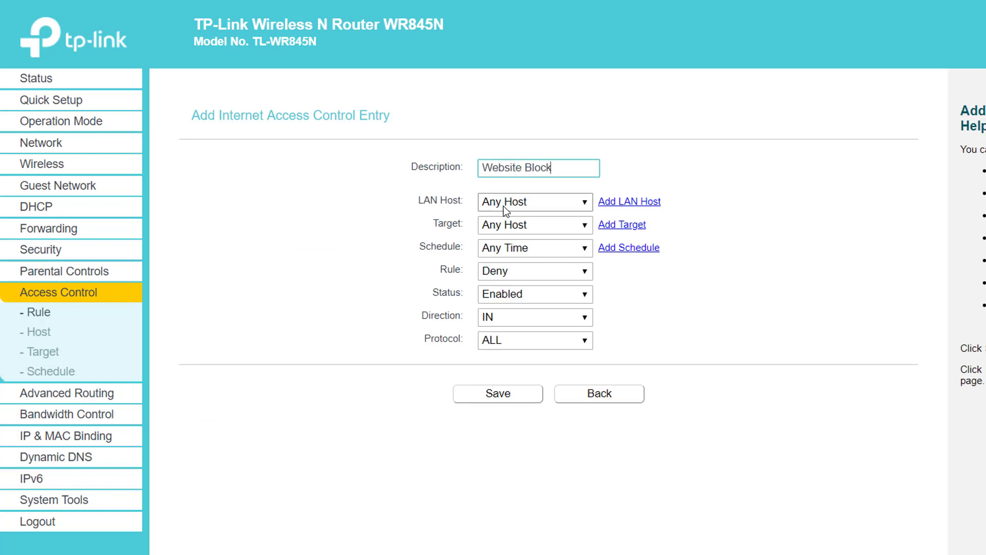
Step: Set the rule's LAN host to the manually added host, then open the website Target list
left_click(513, 205)
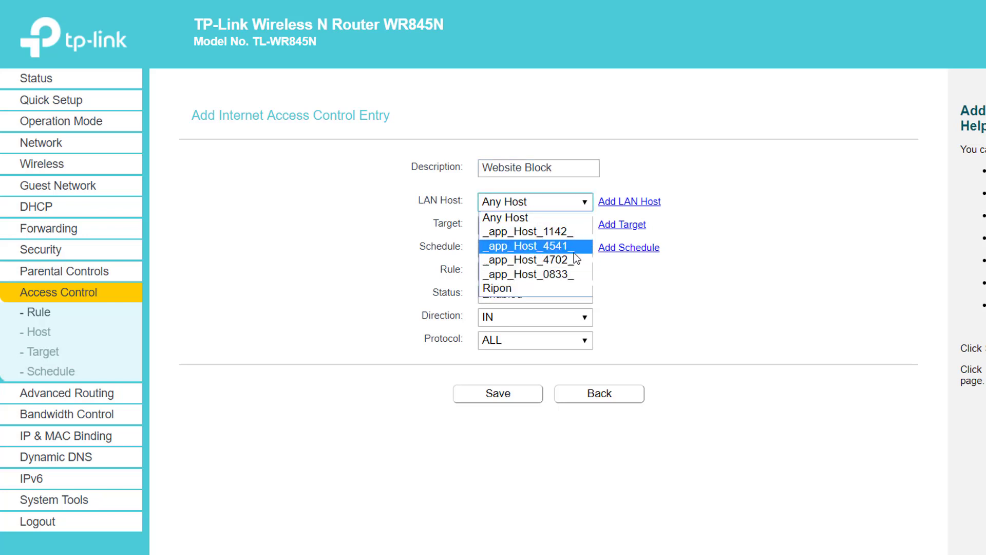
left_click(542, 290)
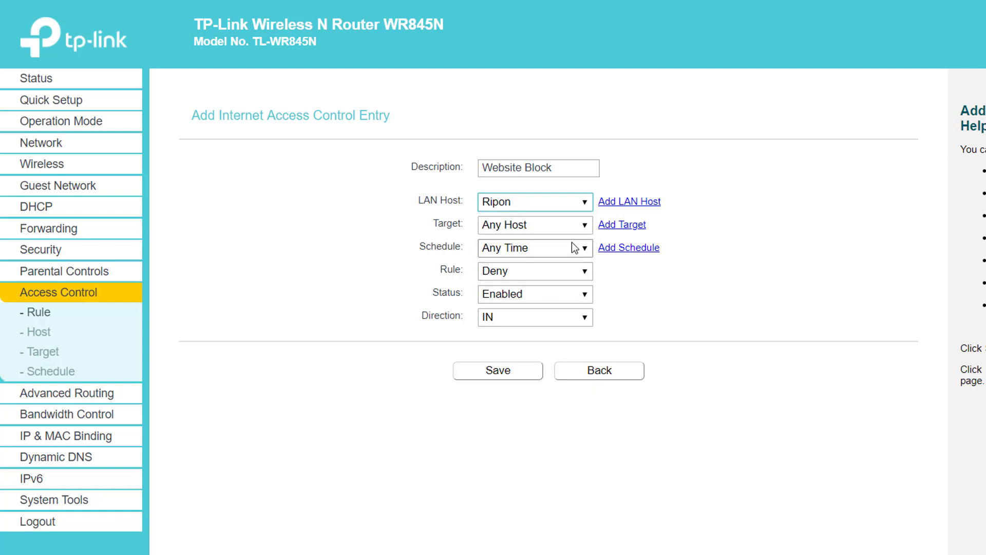
left_click(523, 228)
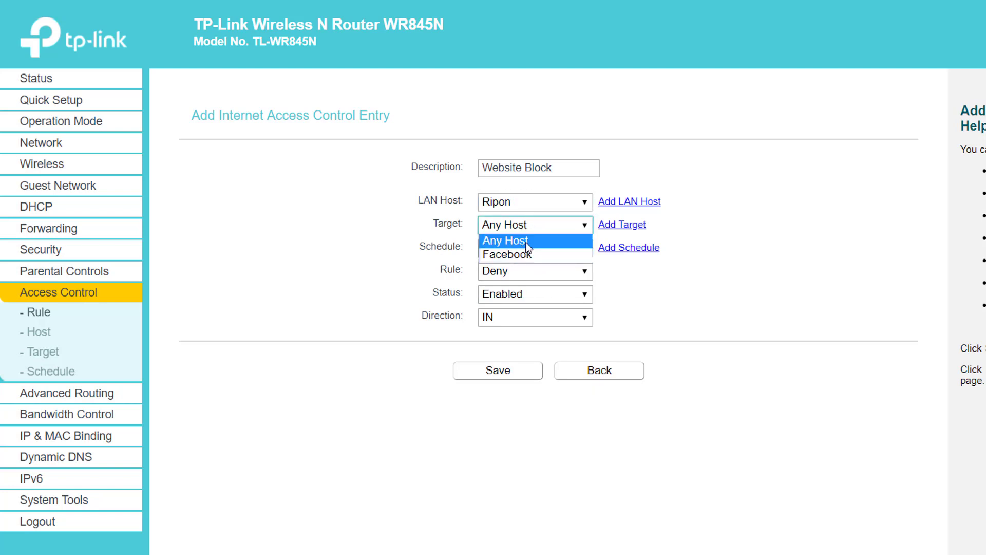
left_click(41, 361)
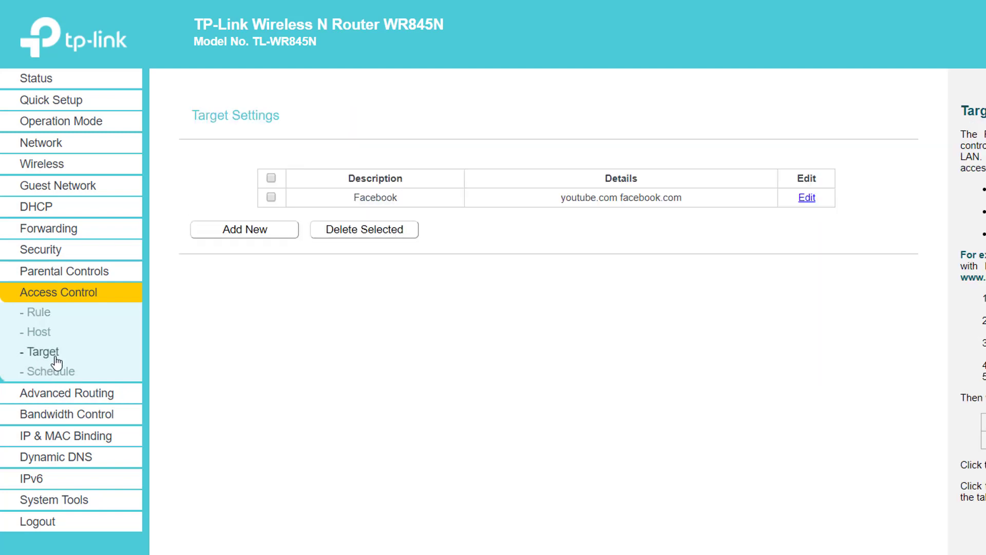
Step: Edit the Facebook target, change its description to 'Social', and save it
double_click(371, 198)
double_click(371, 198)
left_click(372, 200)
left_click(805, 199)
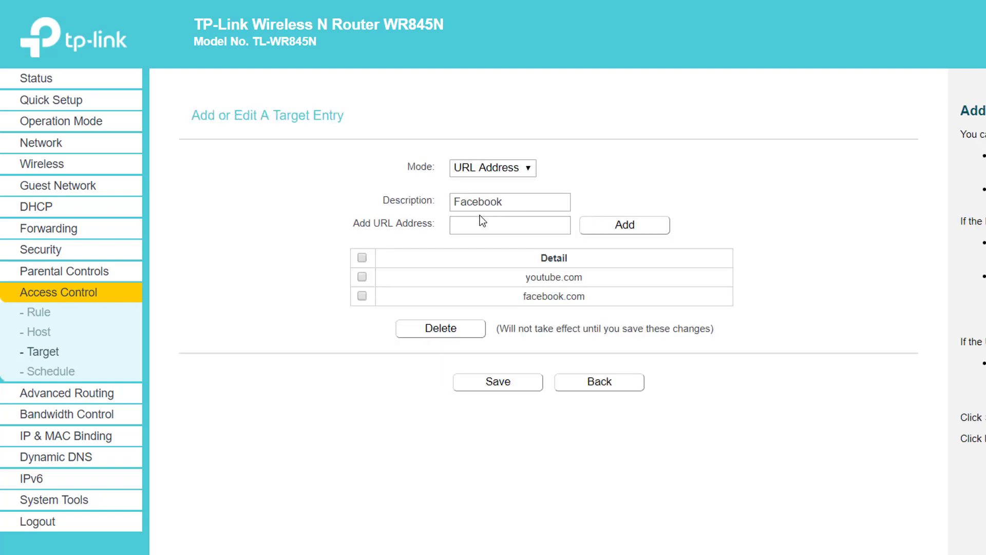
double_click(514, 202)
type("Website")
key("BackSpace")
key("BackSpace")
key("BackSpace")
key("BackSpace")
key("BackSpace")
key("BackSpace")
key("BackSpace")
type("Social")
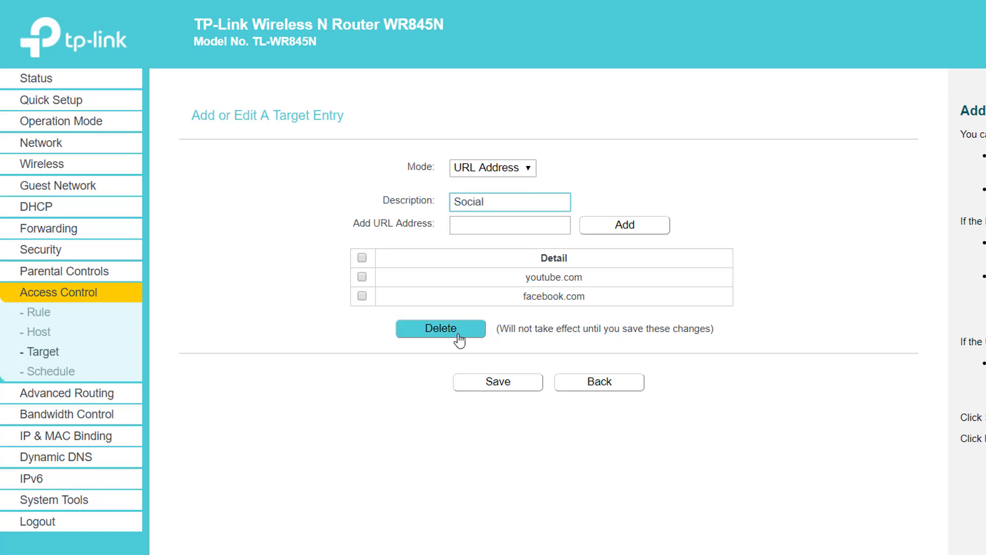
left_click(514, 389)
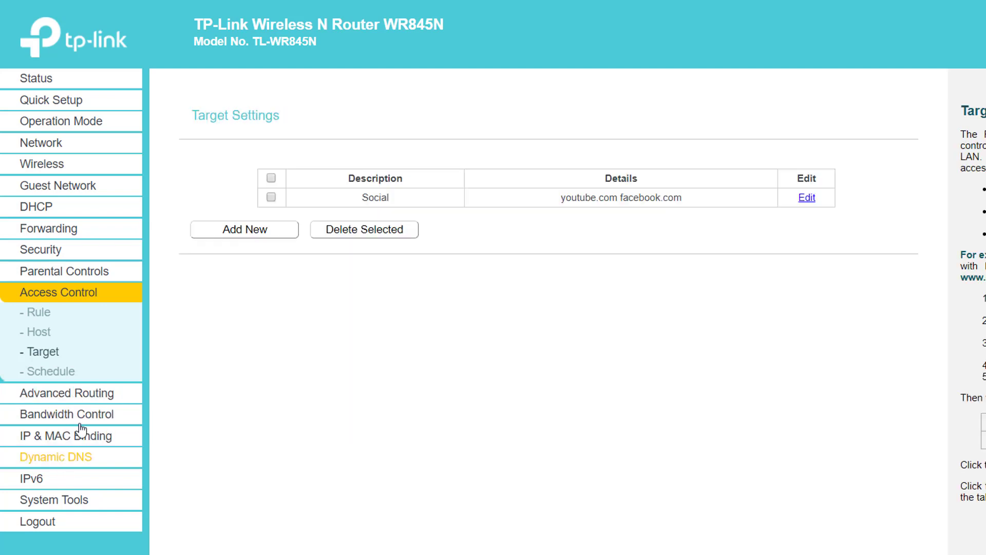
left_click(42, 313)
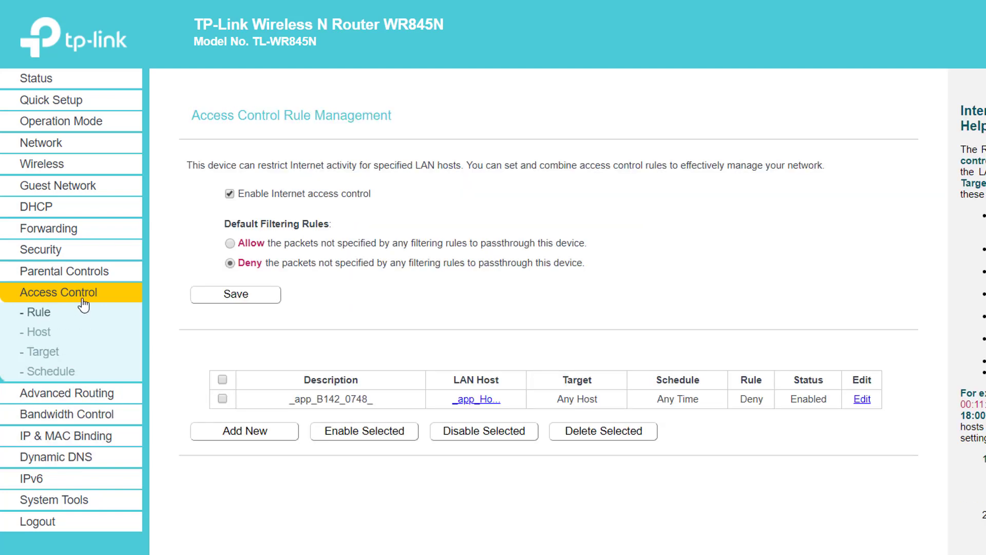
Step: Save a 'Website Block' rule applying the Social target to the manually added host
left_click(259, 434)
left_click(533, 170)
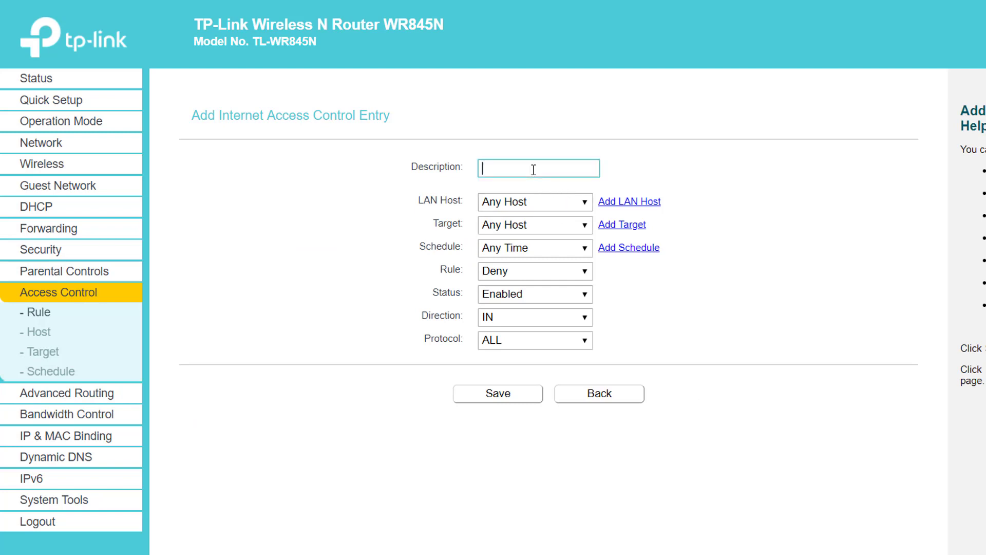
type("Website Block")
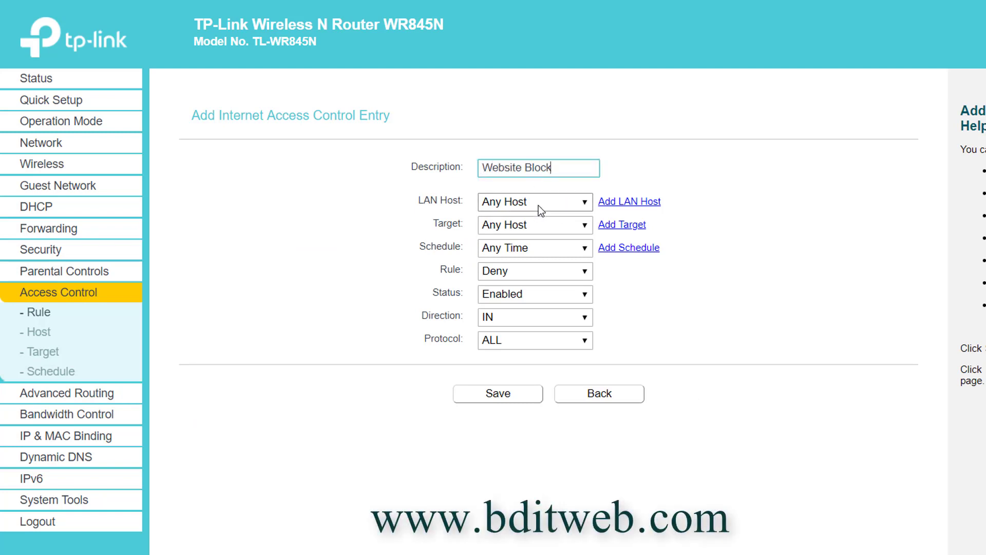
left_click(538, 209)
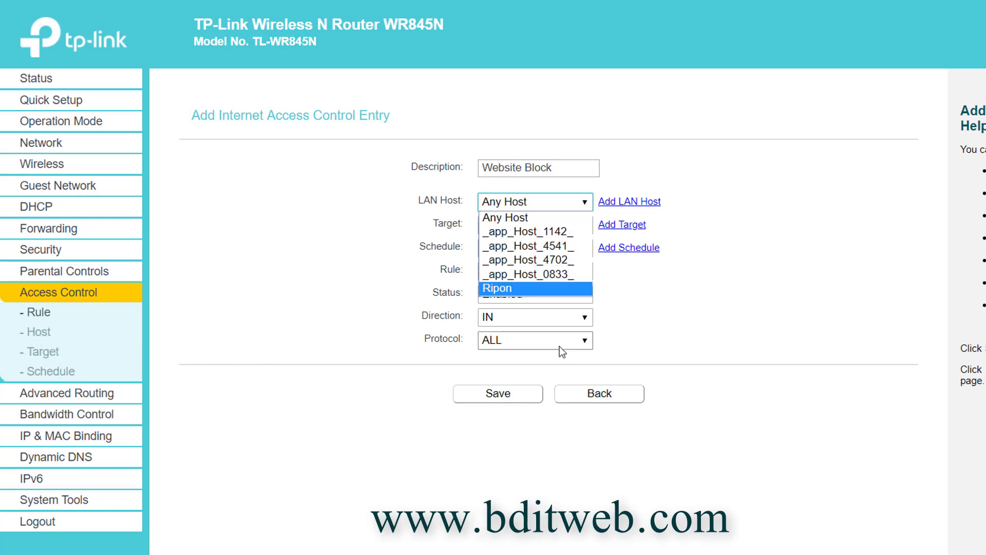
left_click(513, 287)
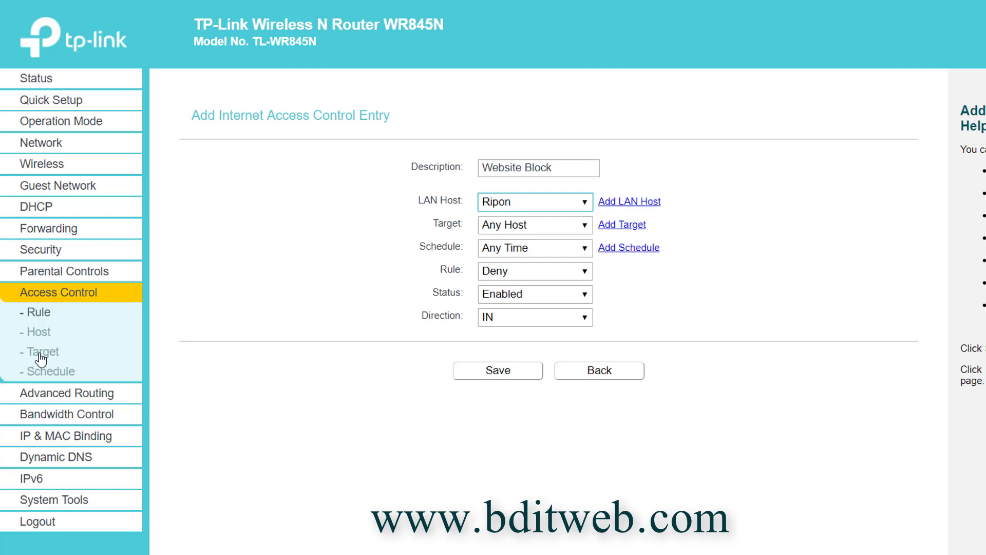
left_click(555, 227)
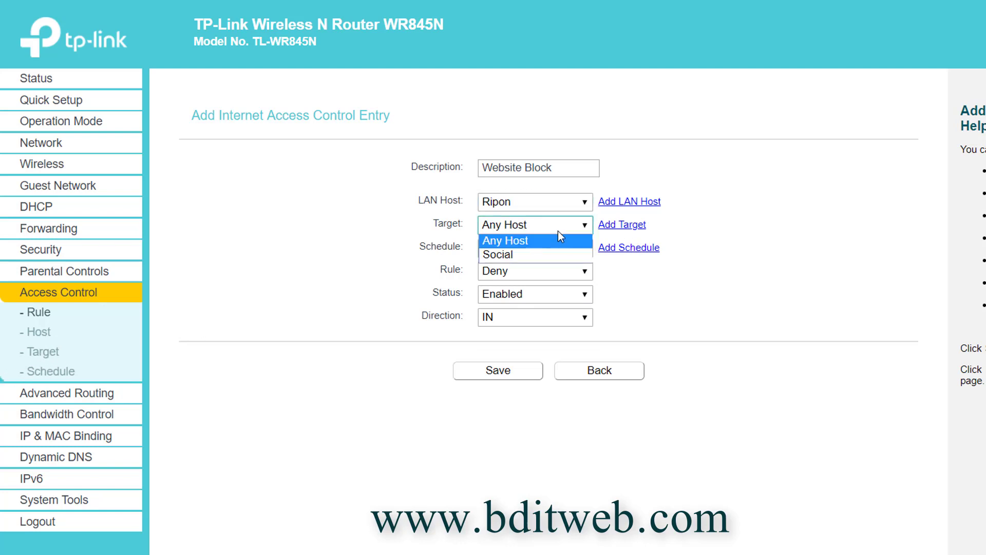
left_click(510, 255)
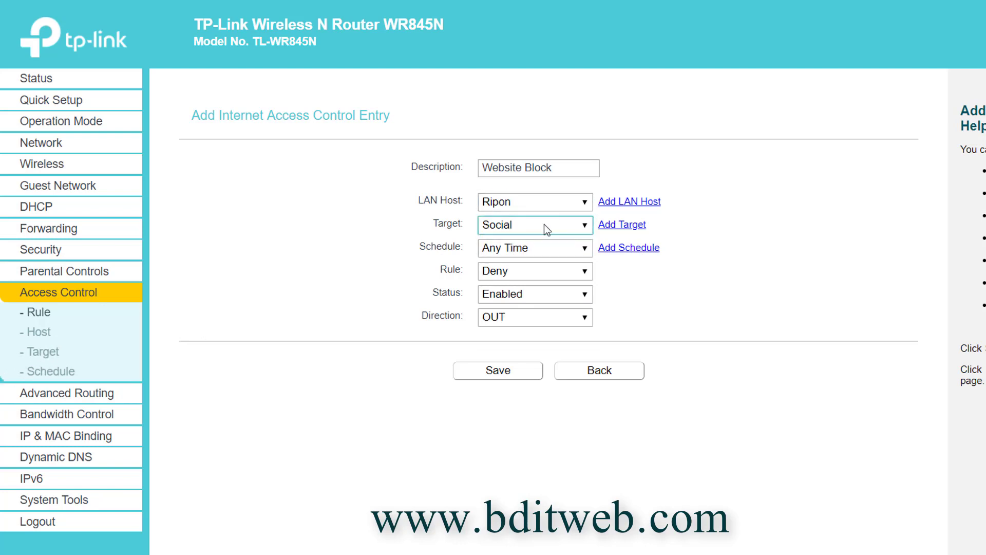
left_click(500, 379)
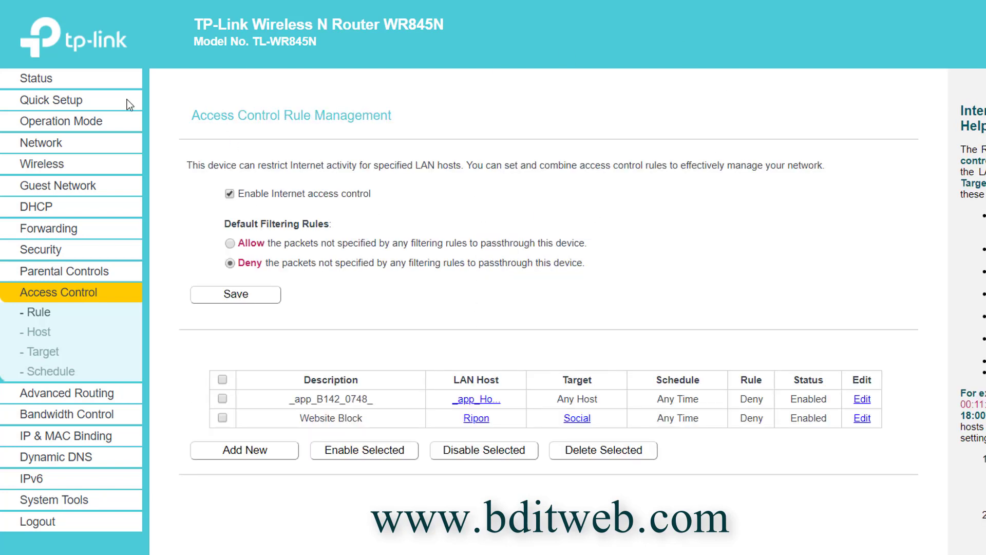
Step: Open Host Settings and select the manually added host's MAC address
double_click(334, 112)
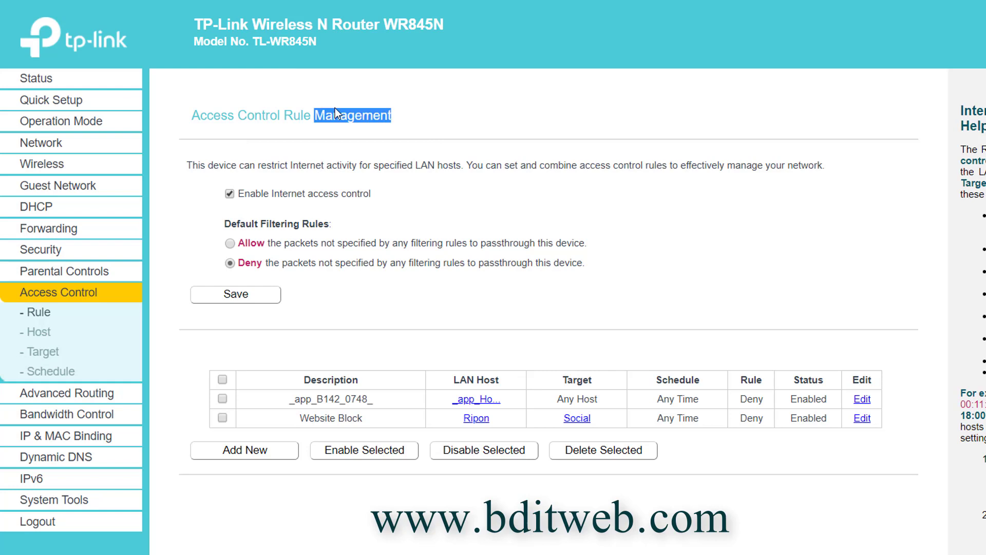
left_click(40, 332)
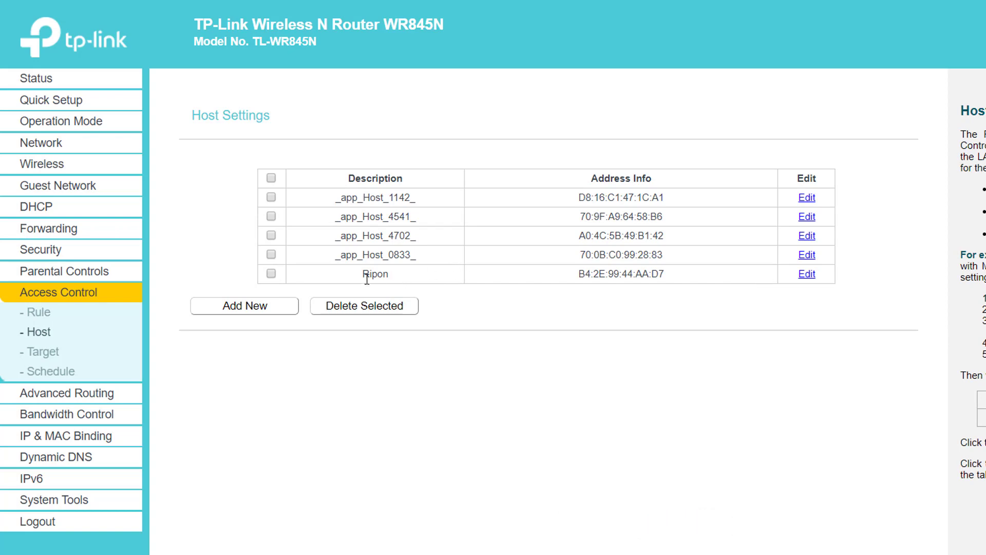
left_click_drag(666, 274, 595, 299)
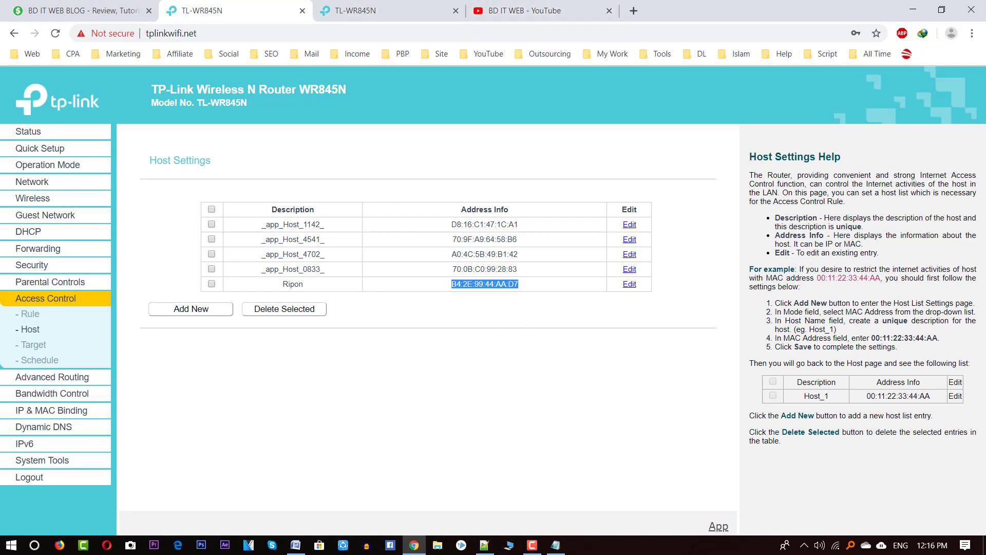
Step: Highlight item 8 on changing the control panel username/password, then minimize Word
left_click(295, 544)
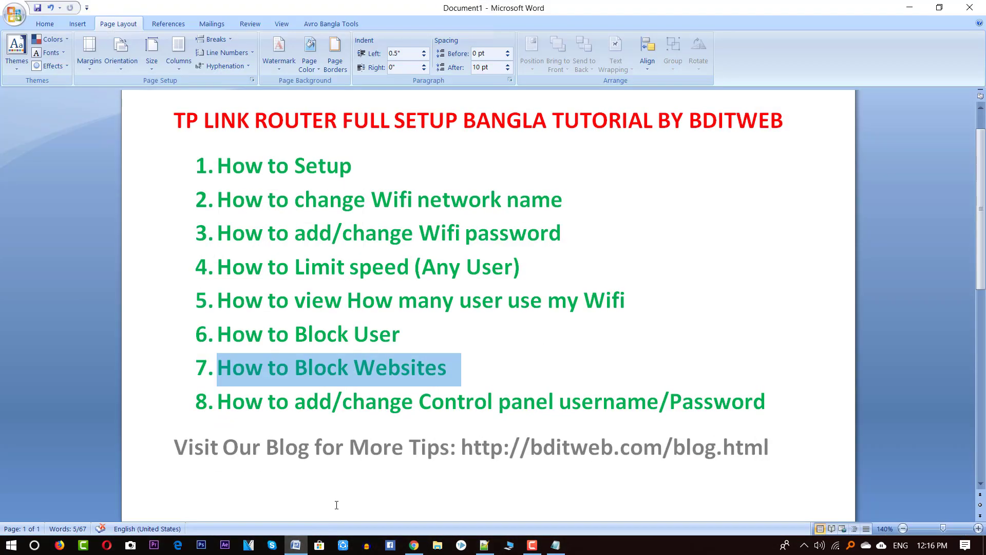
left_click_drag(228, 406, 390, 408)
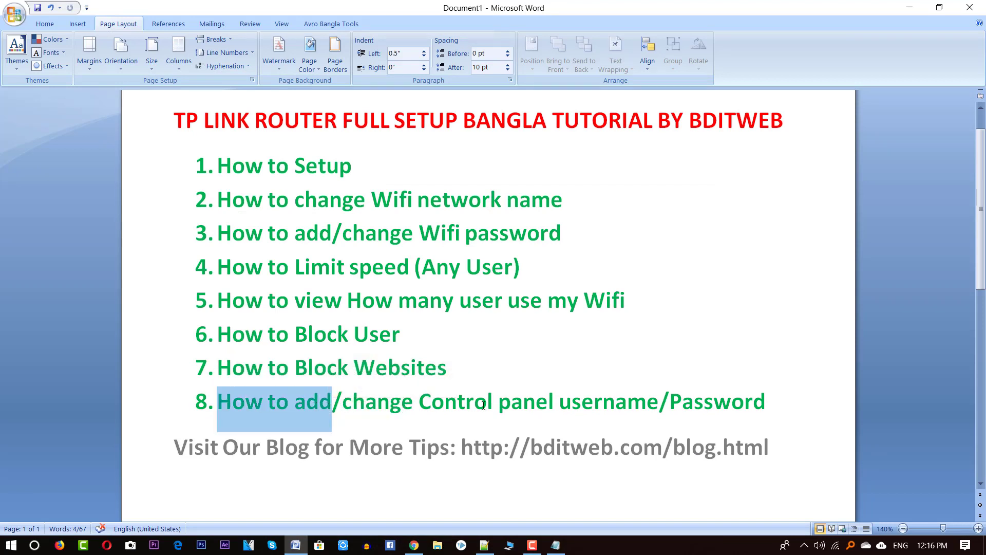
left_click(909, 7)
left_click(351, 11)
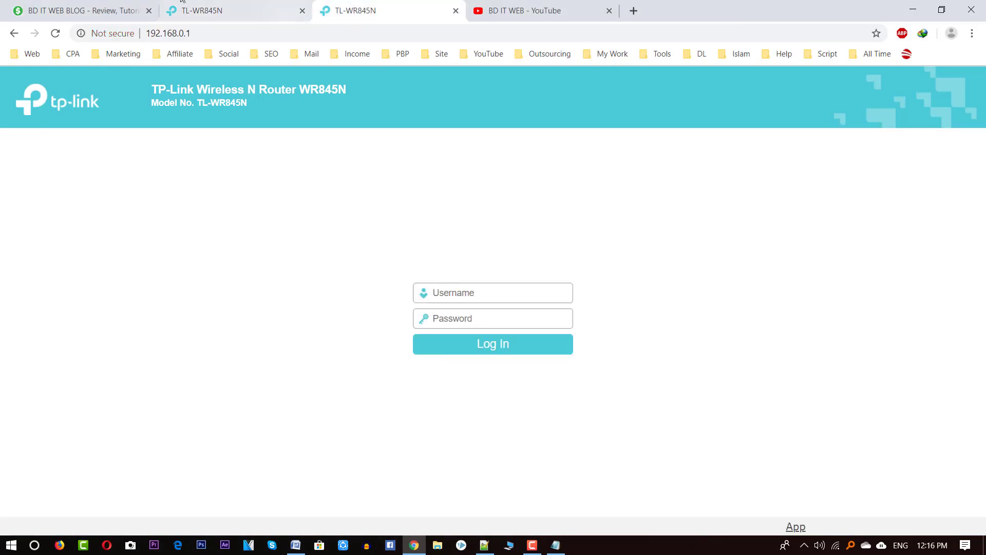
Step: Type the sign-in credentials and switch between the router's login and Host Settings tabs
type("admin")
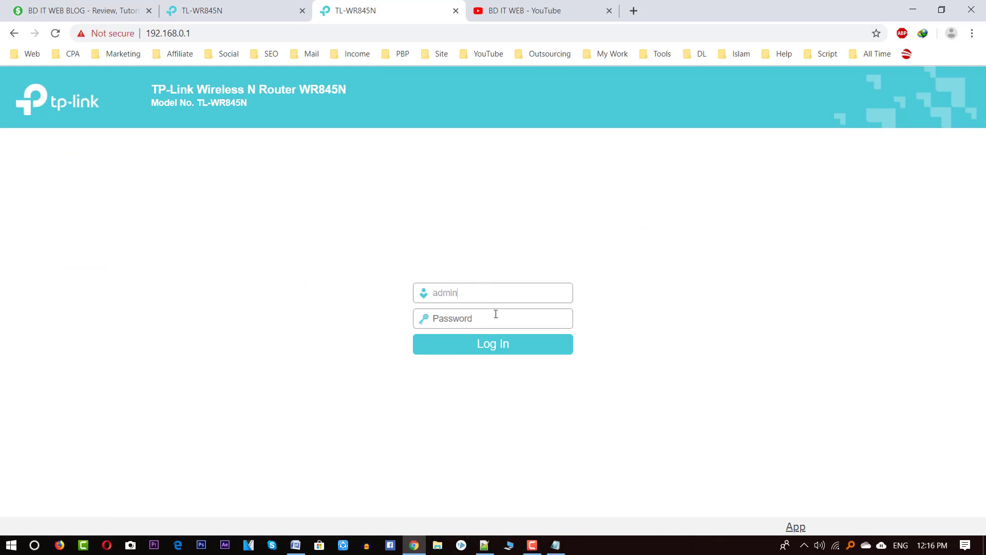
type("adm")
left_click(239, 7)
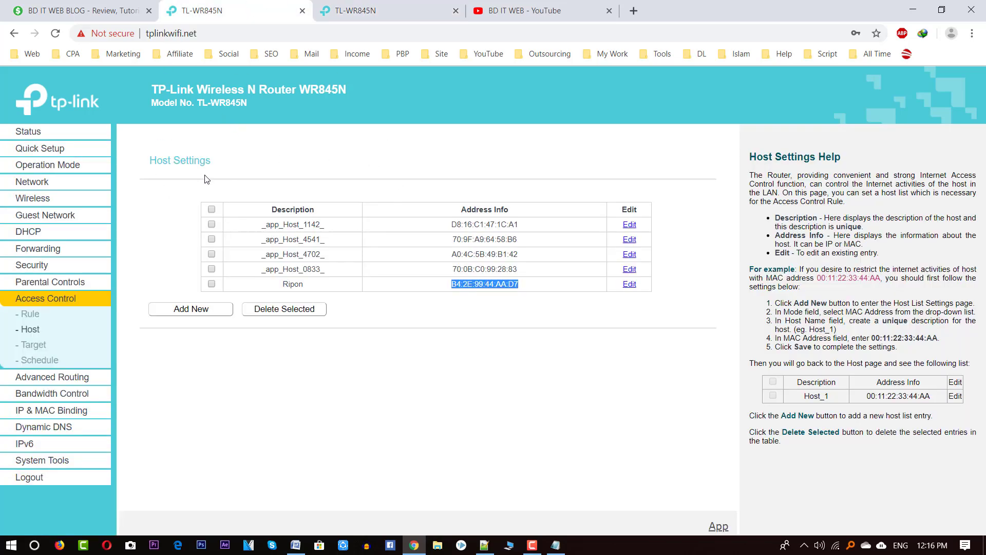
key("ctrl+Tab")
left_click(175, 36)
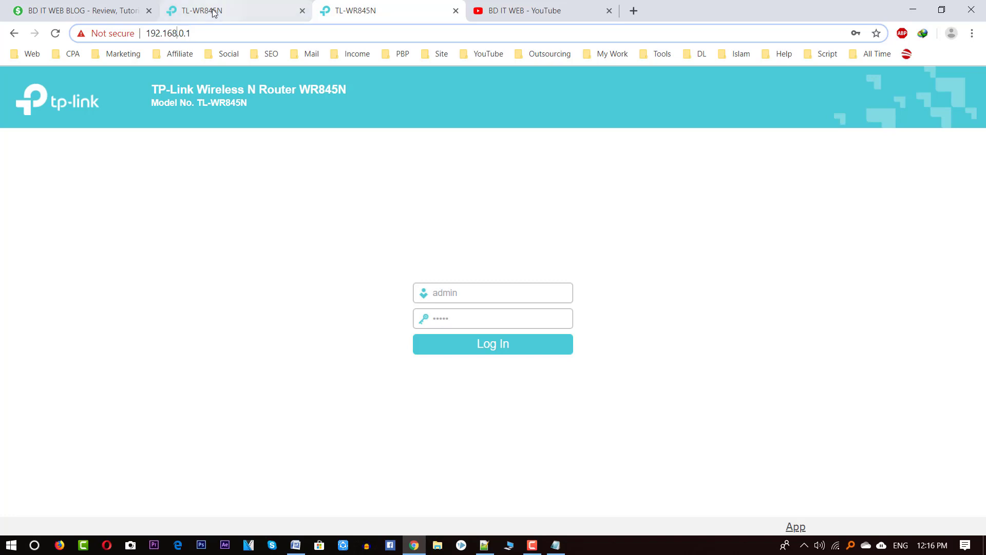
left_click(211, 10)
left_click(164, 36)
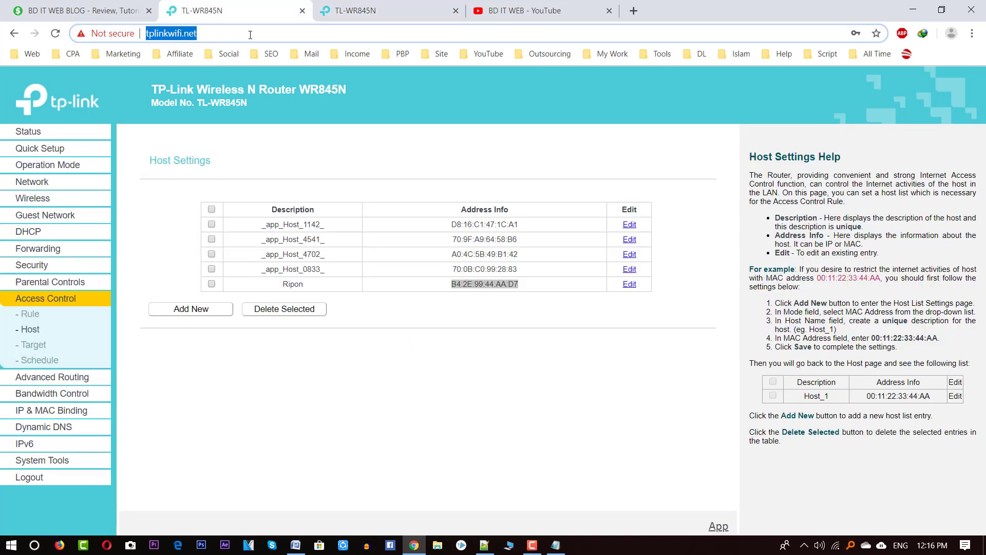
key("ctrl+Tab")
Step: Select the admin username on the login page, then settle back on the Host Settings tab
left_click(453, 295)
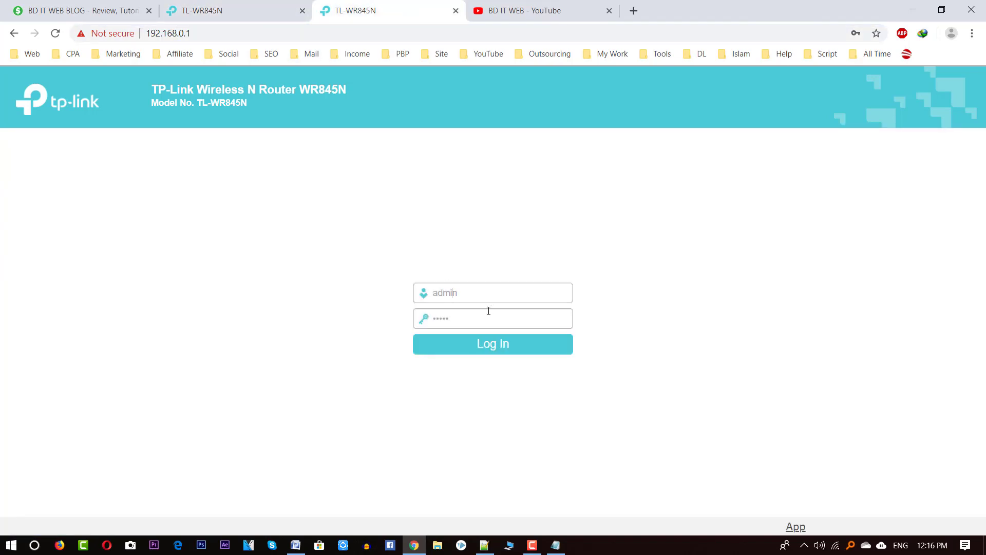
double_click(440, 292)
key("Tab")
left_click(240, 7)
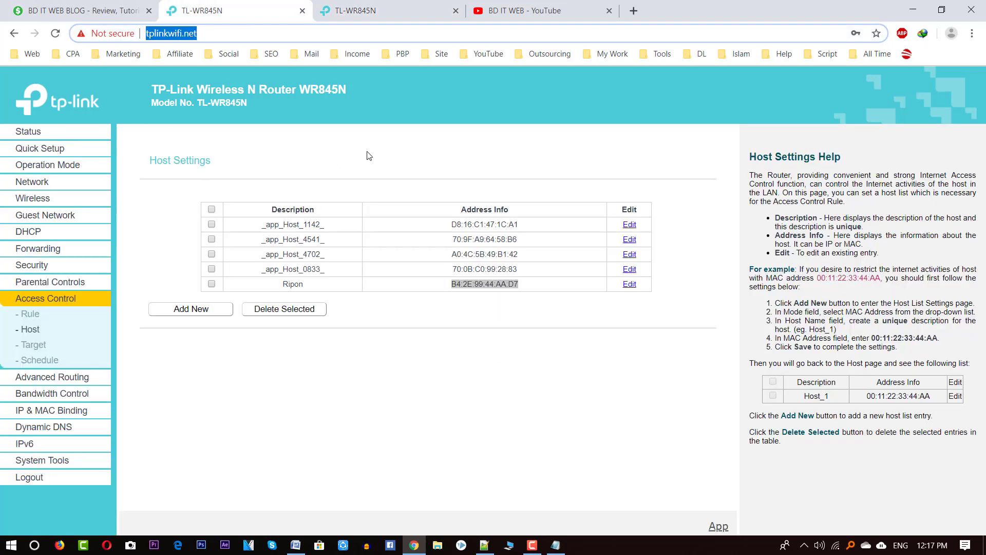
left_click(406, 5)
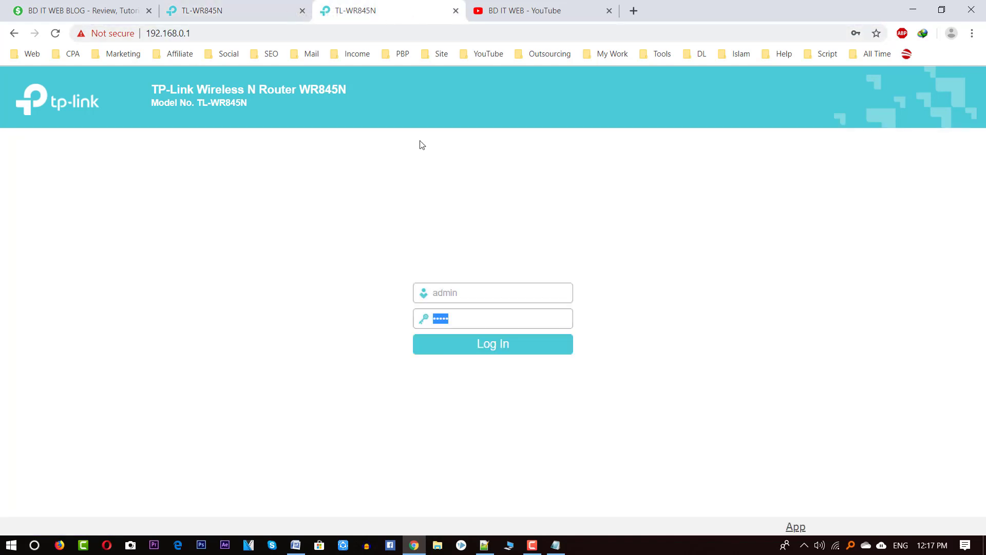
left_click(231, 10)
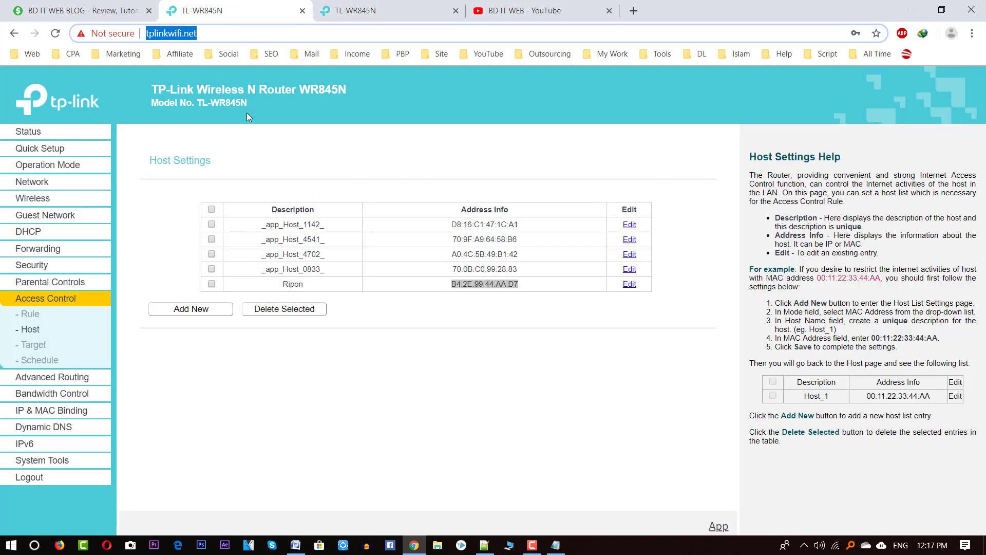
left_click(426, 4)
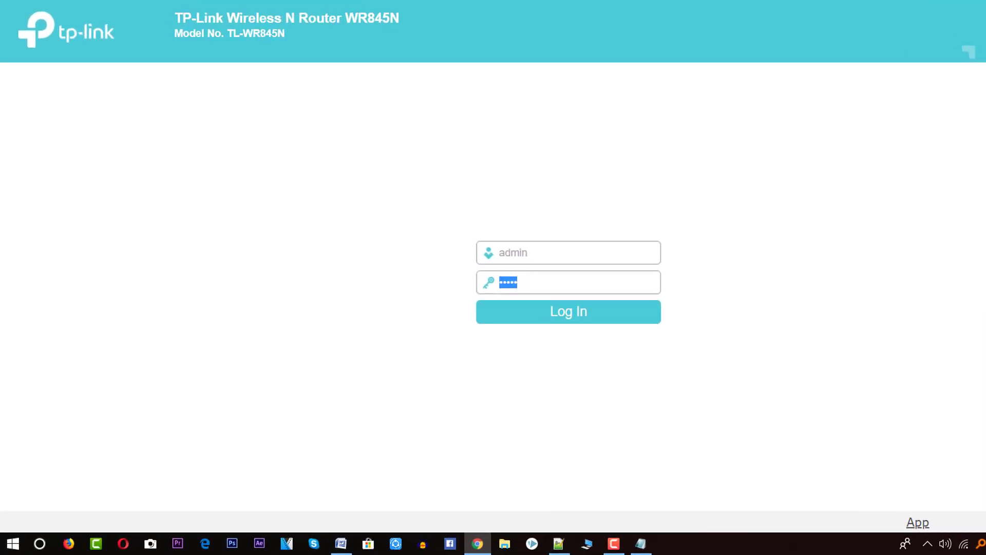
key("ctrl+shift+Tab")
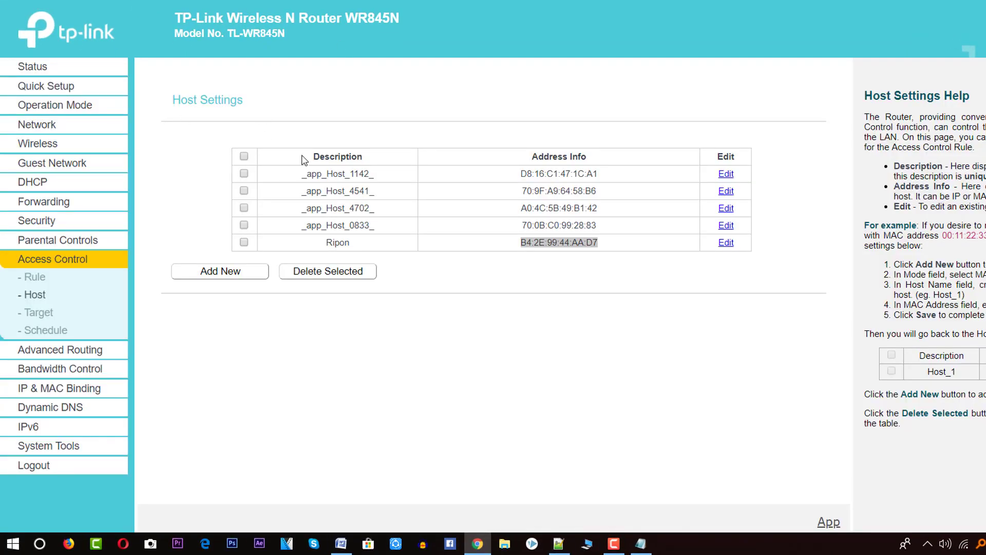
Step: Open System Tools > Password and enter admin as the old username
left_click(51, 445)
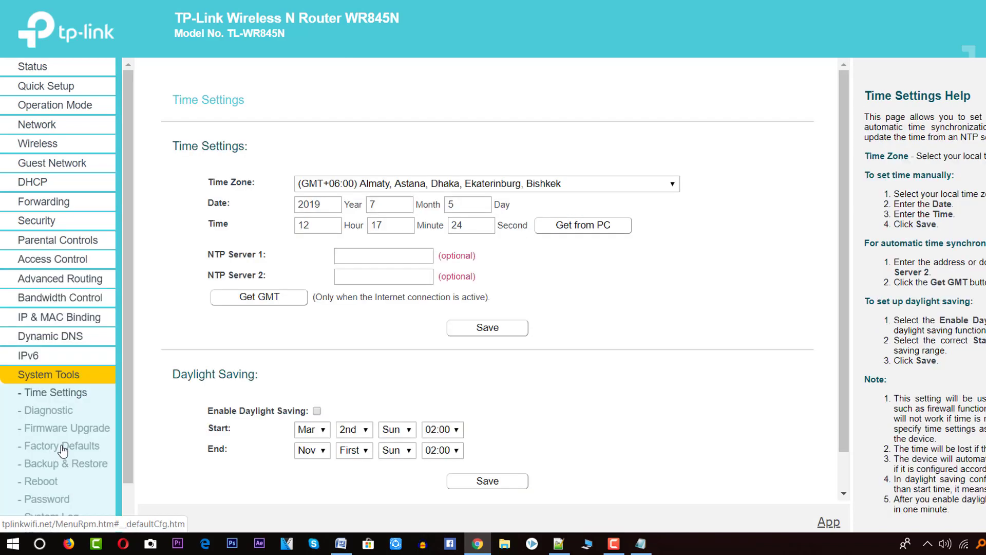
scroll(79, 388, "down", 1)
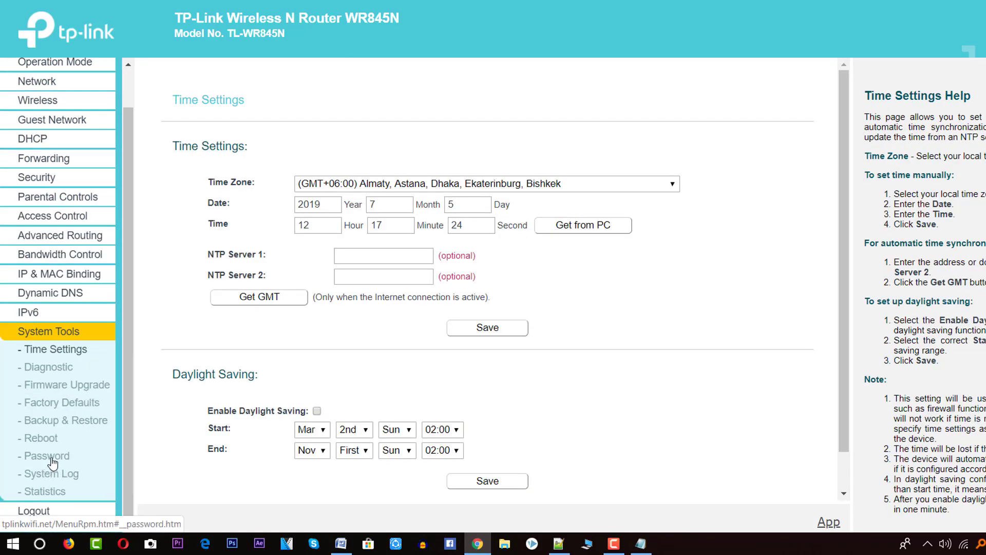
left_click(52, 462)
left_click(445, 166)
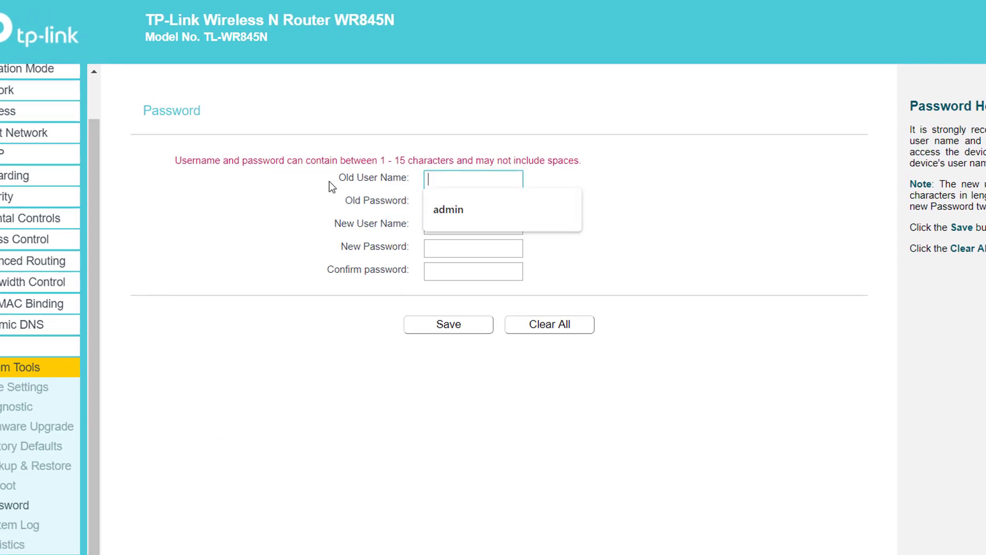
left_click_drag(331, 187, 414, 182)
left_click(452, 180)
left_click(451, 209)
left_click(445, 206)
double_click(448, 179)
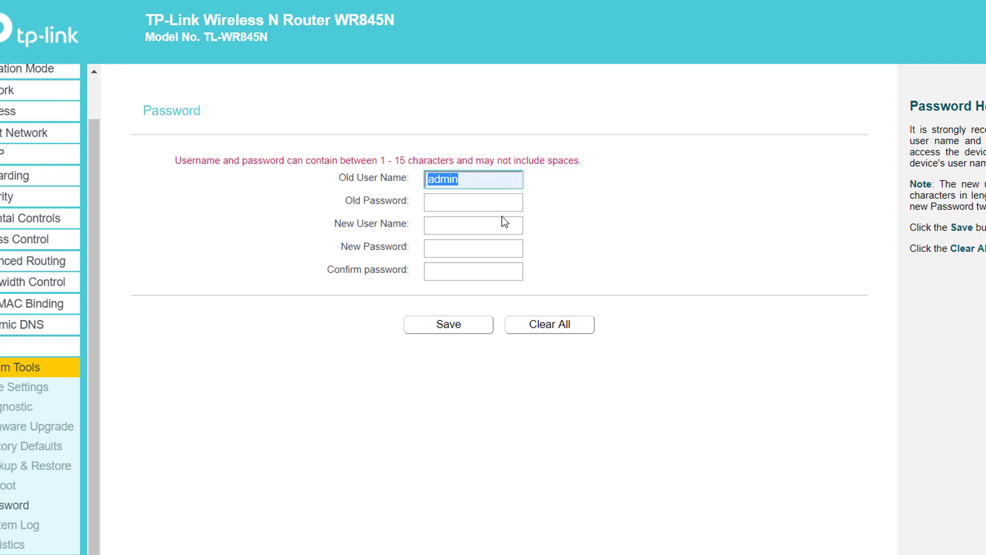
Step: Enter the current password in the old password field
left_click(452, 202)
type("admin")
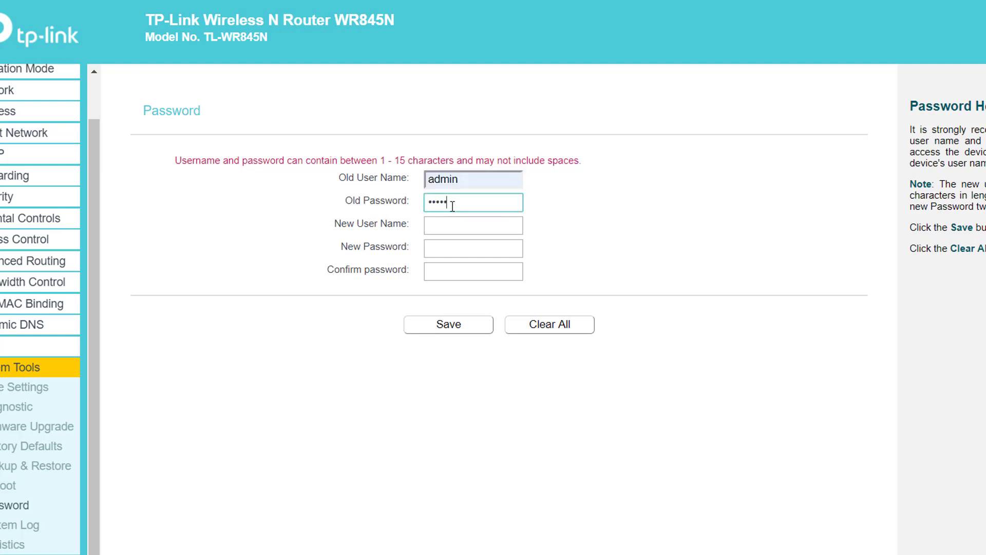
left_click(464, 181)
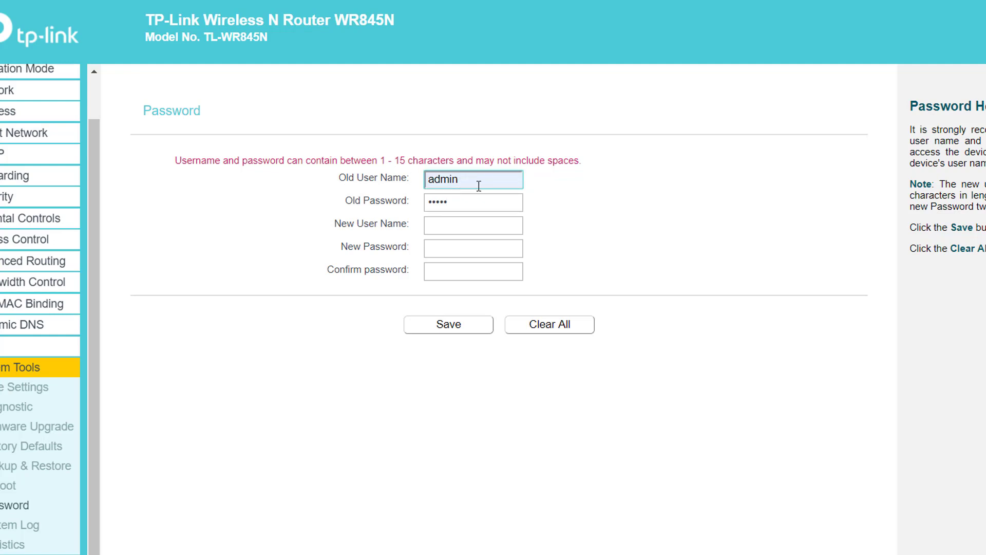
left_click_drag(347, 203, 410, 200)
left_click(473, 201)
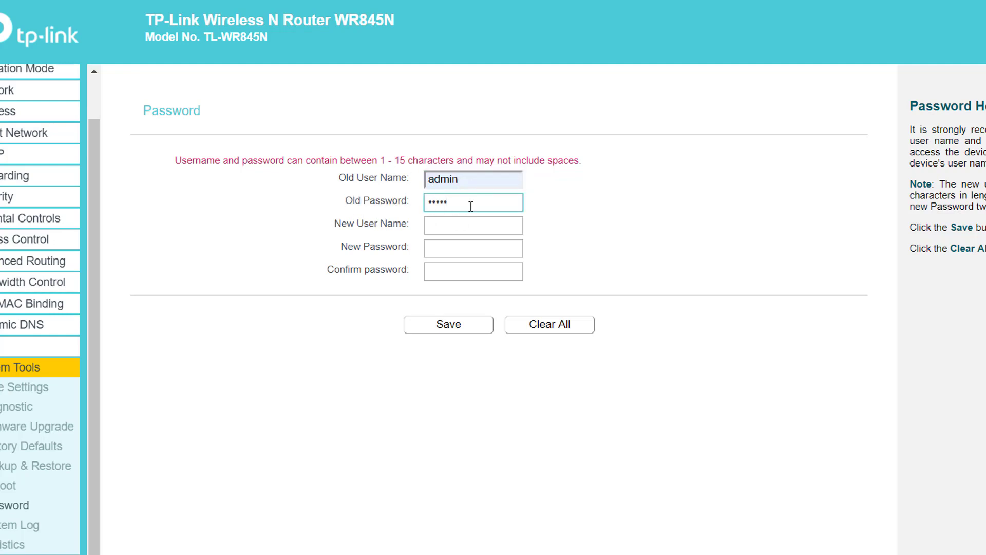
left_click(441, 180)
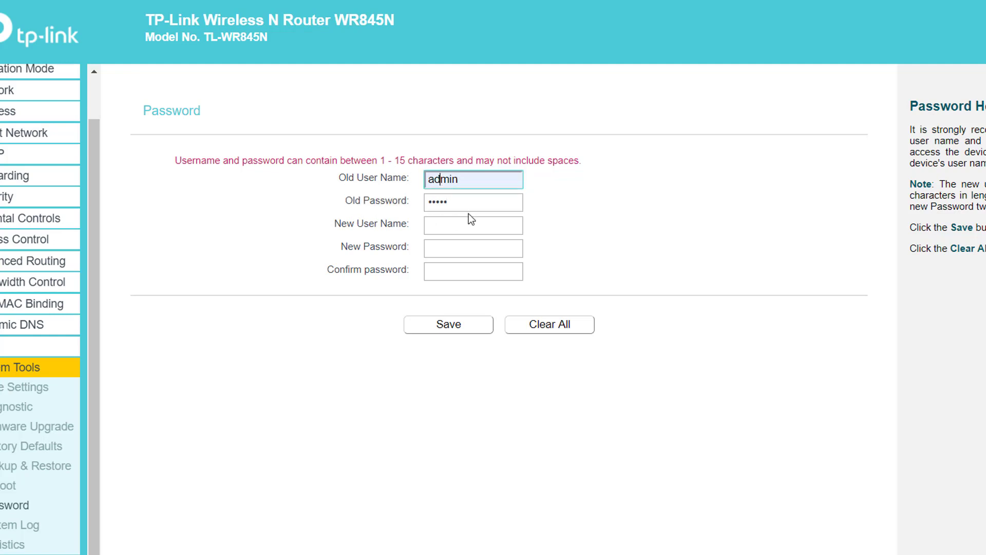
left_click(468, 203)
left_click(338, 227)
Step: Set the new username to BDITWEB and enter the new password
left_click(466, 226)
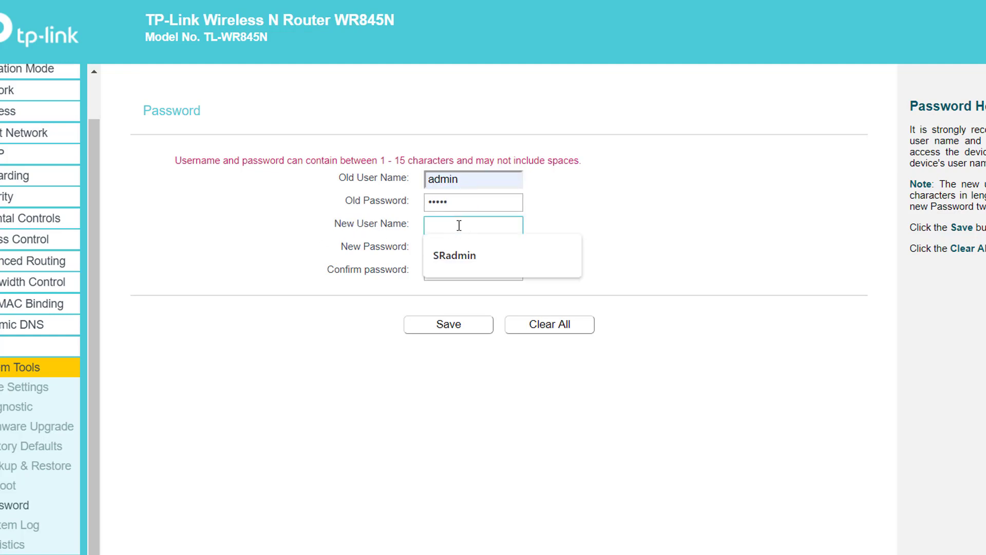
left_click(461, 255)
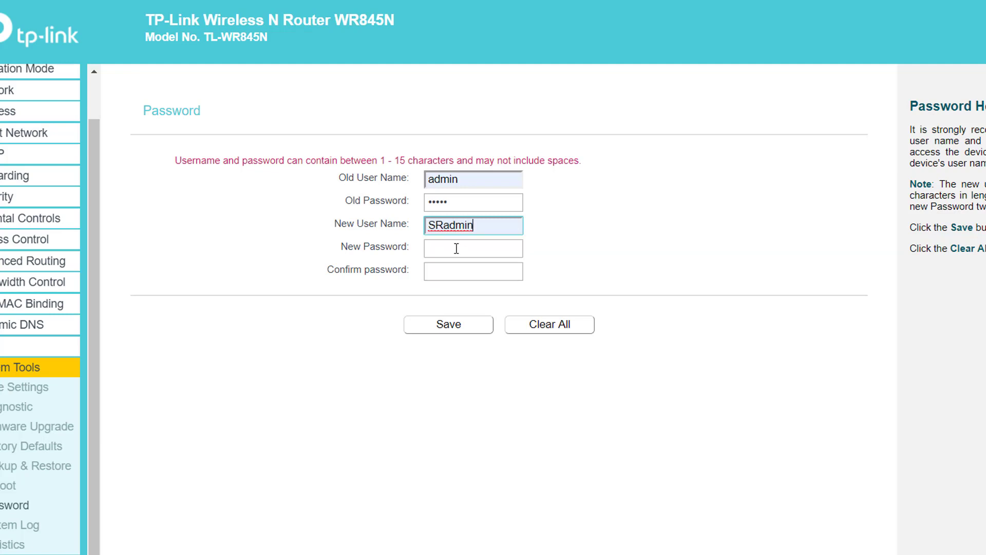
left_click_drag(499, 229, 358, 229)
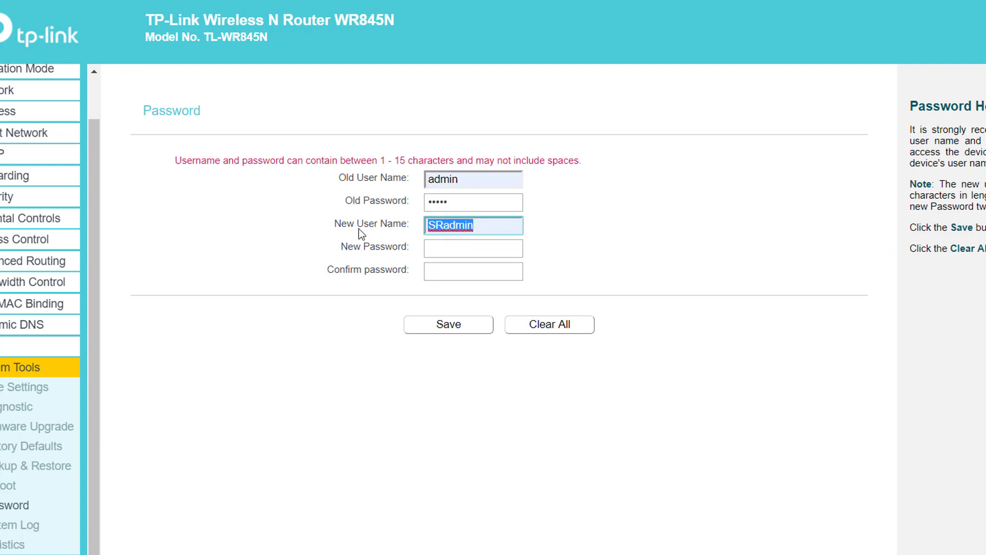
type("BDITWEB")
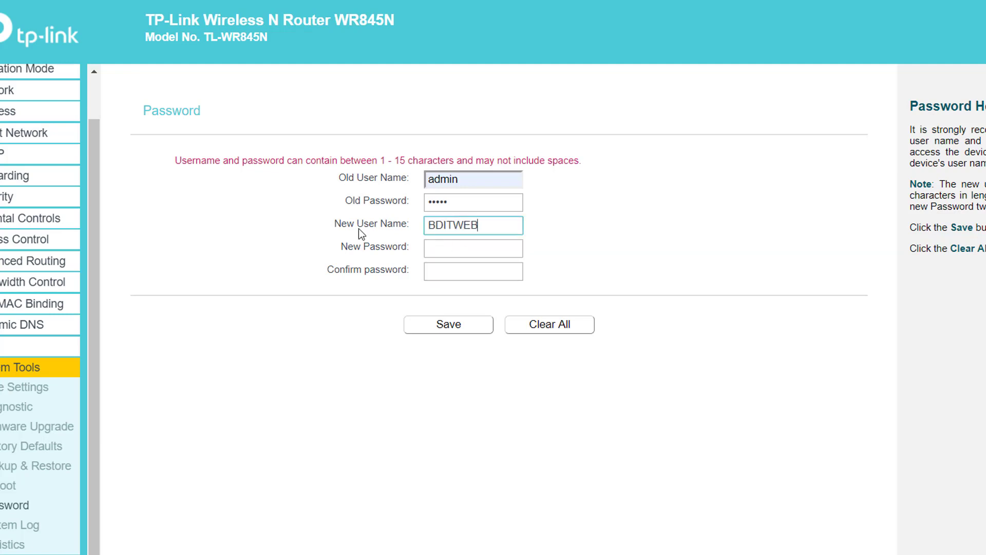
left_click(448, 257)
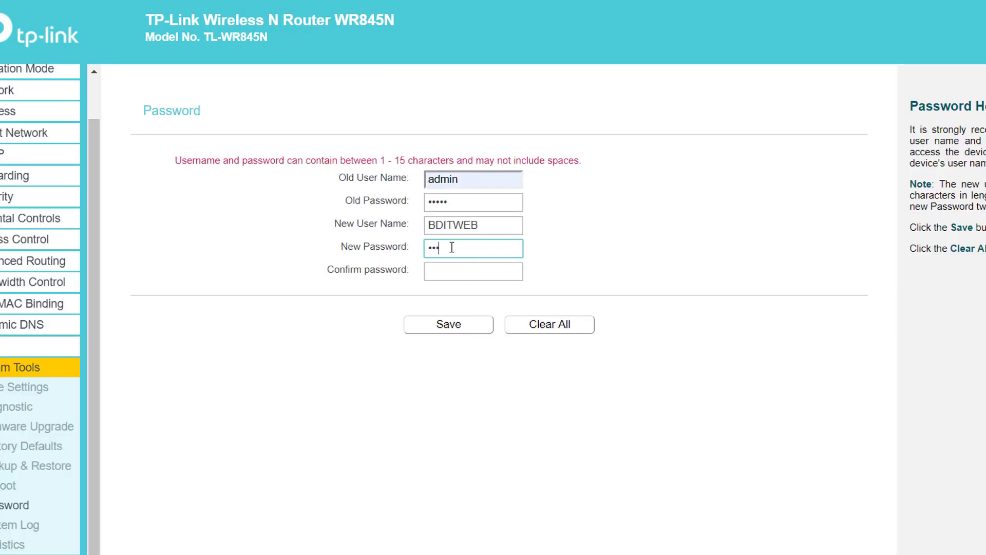
type("1")
left_click(467, 273)
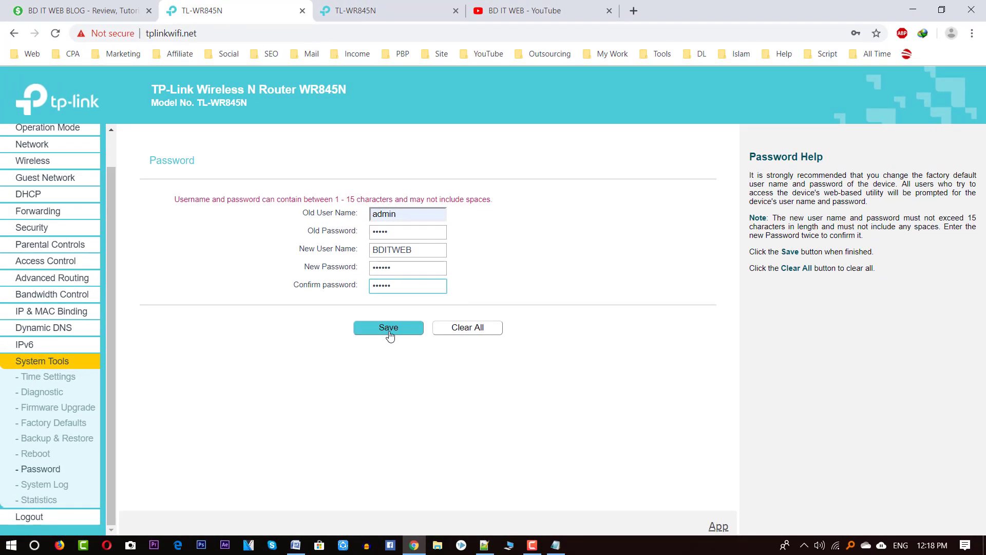
Step: Show the BD IT WEB channel's YouTube Videos tab after briefly revisiting the router form
left_click(521, 11)
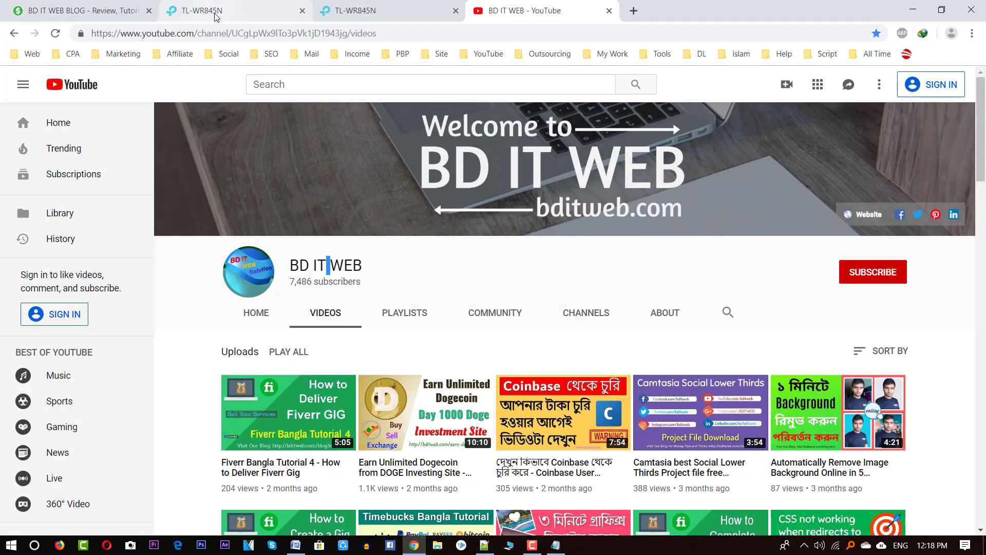
left_click(215, 12)
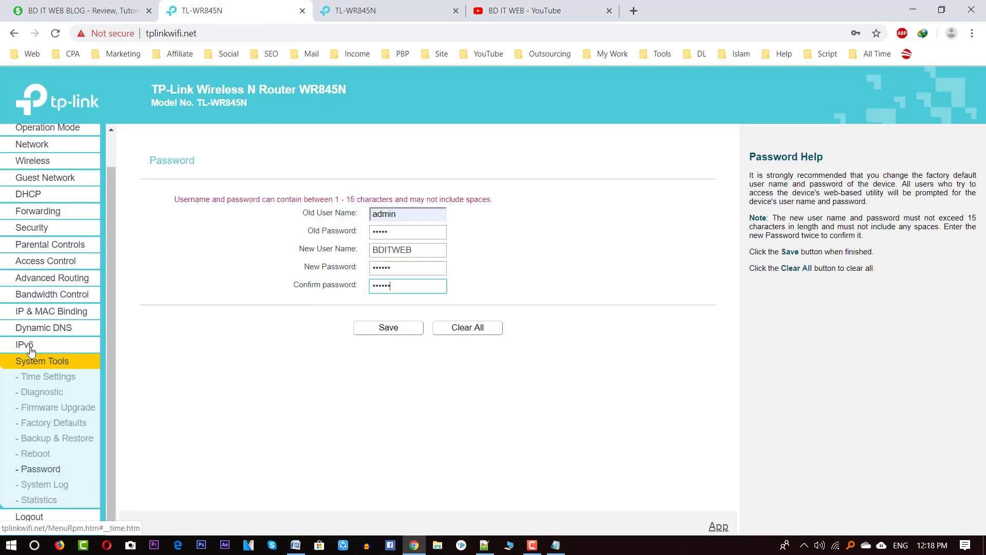
scroll(47, 232, "up", 2)
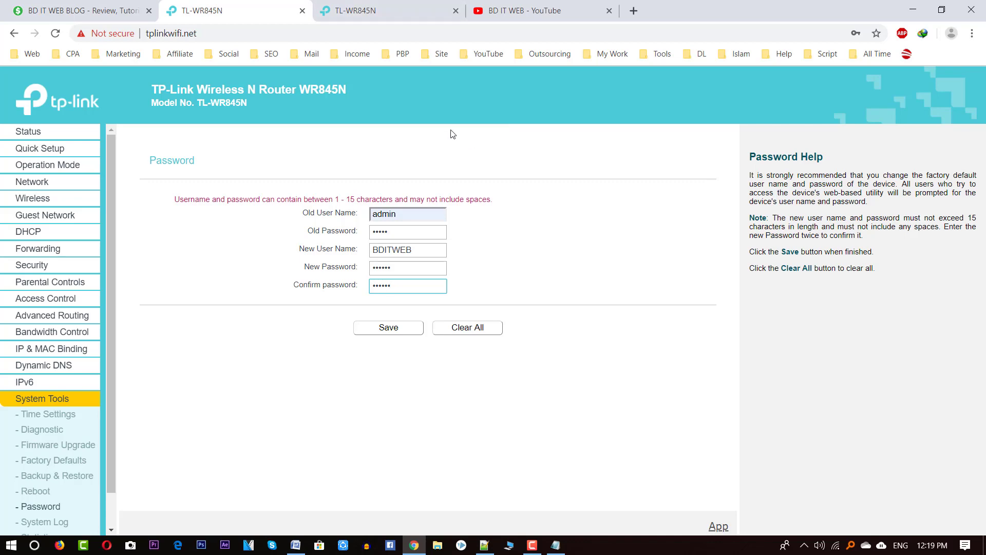
left_click(501, 13)
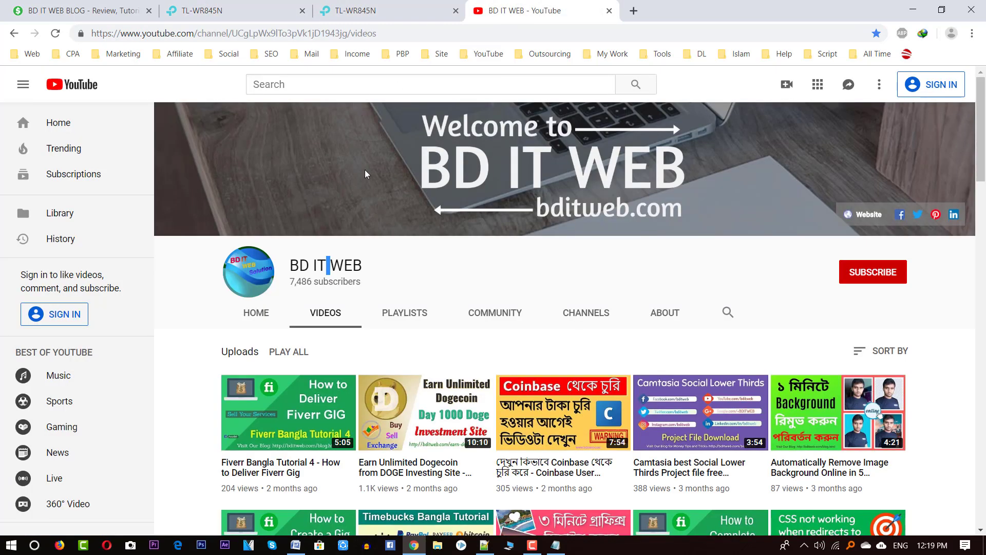